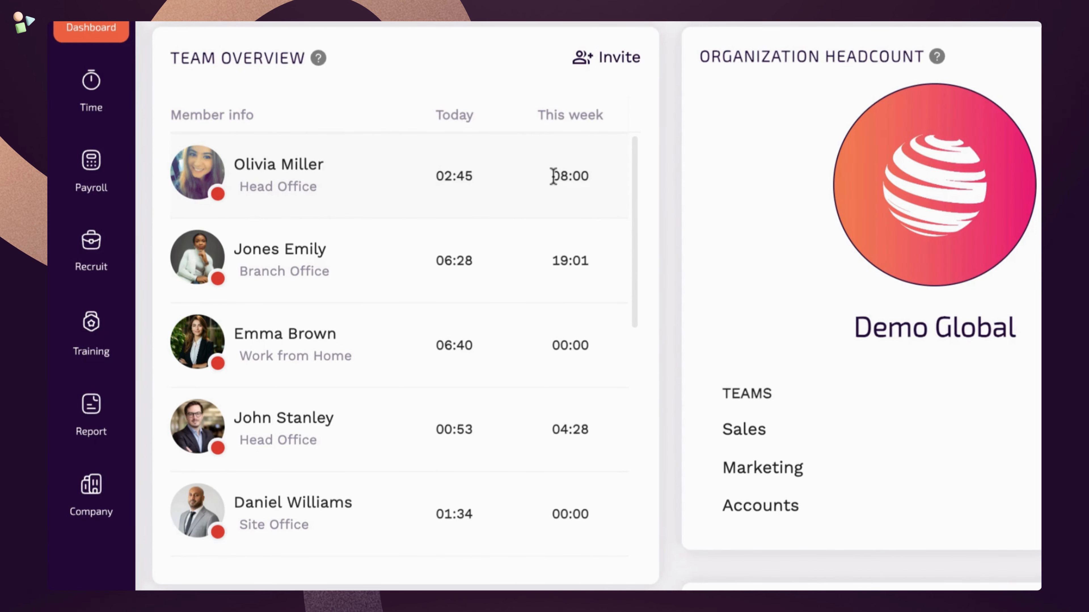
- Mark 'Assign an employee ID' as done, then view and close the Code of Conduct resource folder
{"action": "scroll", "coordinate": [431, 224], "scroll_direction": "down", "scroll_amount": 5}
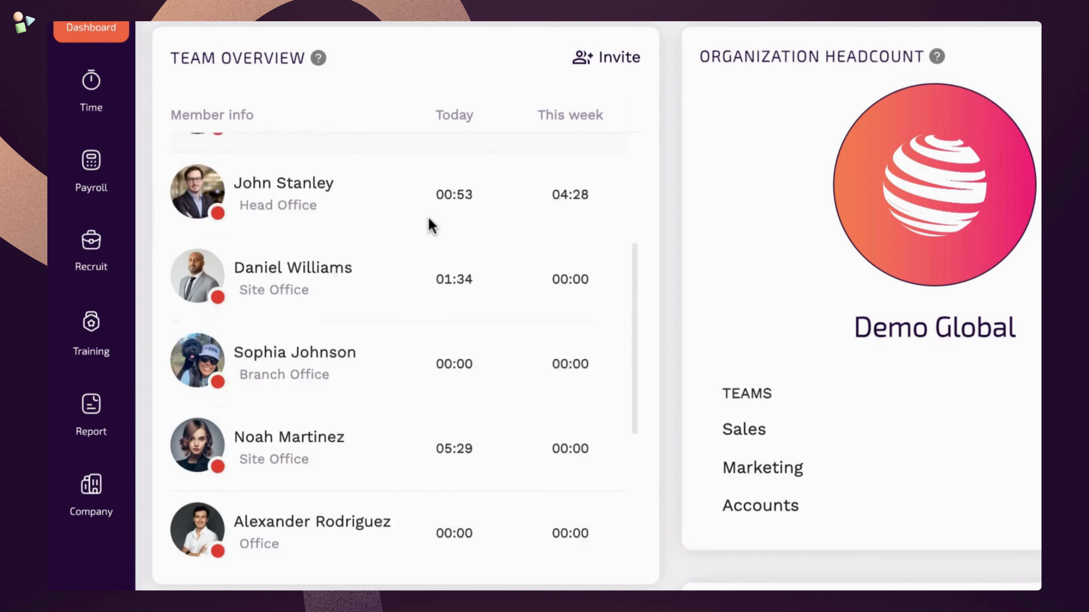
{"action": "scroll", "coordinate": [428, 224], "scroll_direction": "down", "scroll_amount": 3}
{"action": "scroll", "coordinate": [428, 224], "scroll_direction": "up", "scroll_amount": 10}
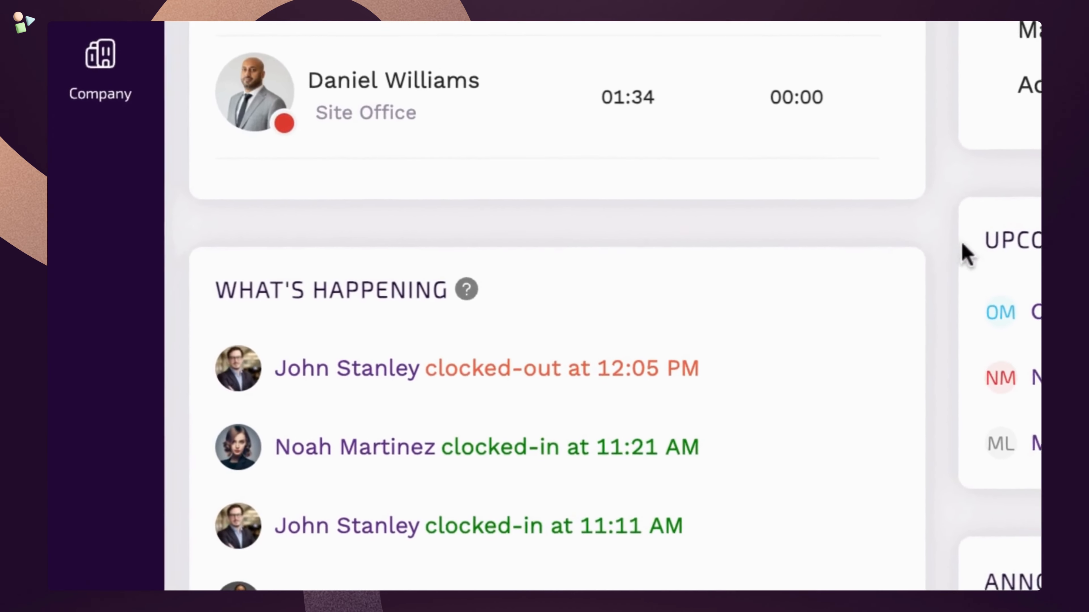
{"action": "scroll", "coordinate": [484, 307], "scroll_direction": "down", "scroll_amount": 4}
{"action": "scroll", "coordinate": [454, 205], "scroll_direction": "down", "scroll_amount": 1}
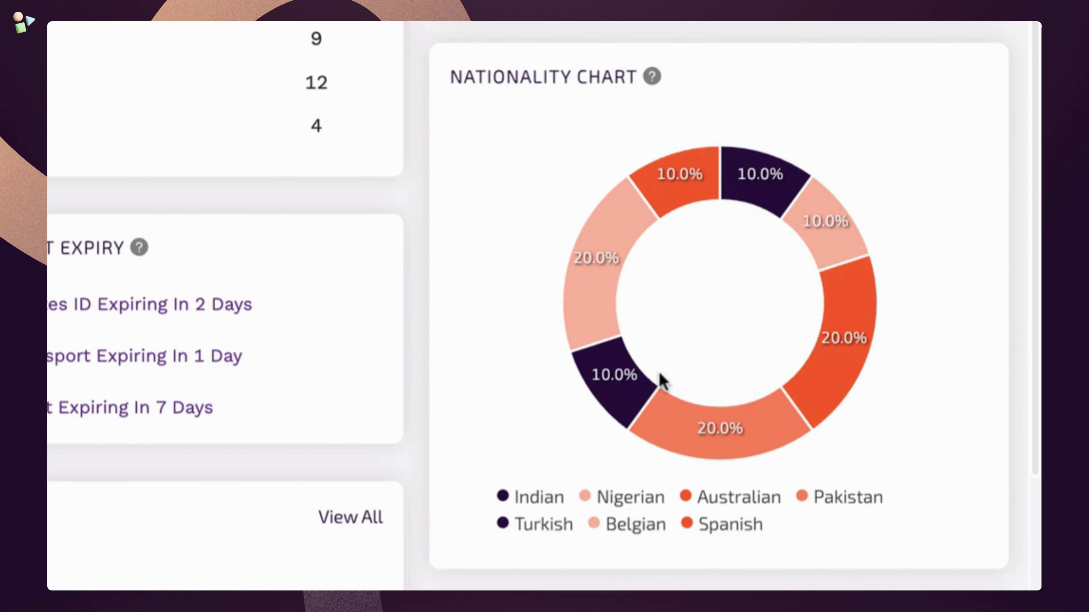
{"action": "scroll", "coordinate": [49, 285], "scroll_direction": "down", "scroll_amount": 5}
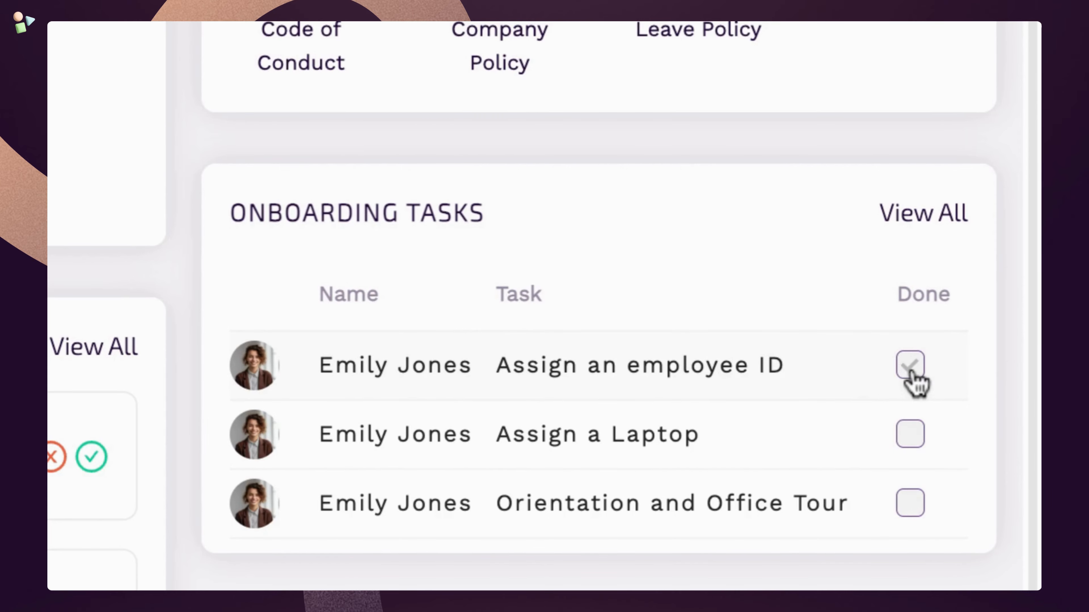
{"action": "left_click", "coordinate": [910, 366]}
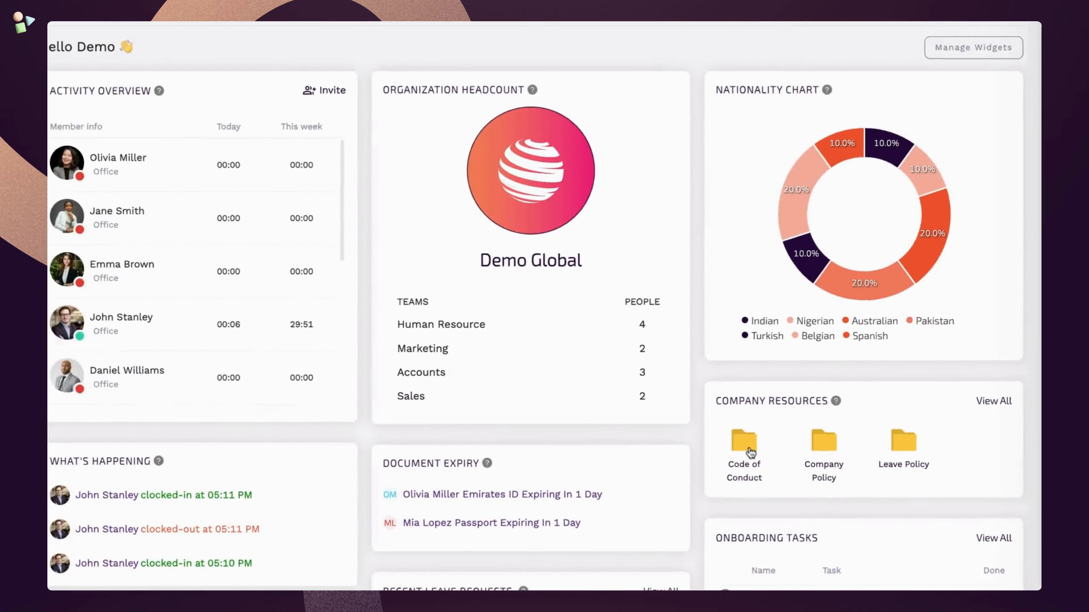
{"action": "left_click", "coordinate": [392, 343]}
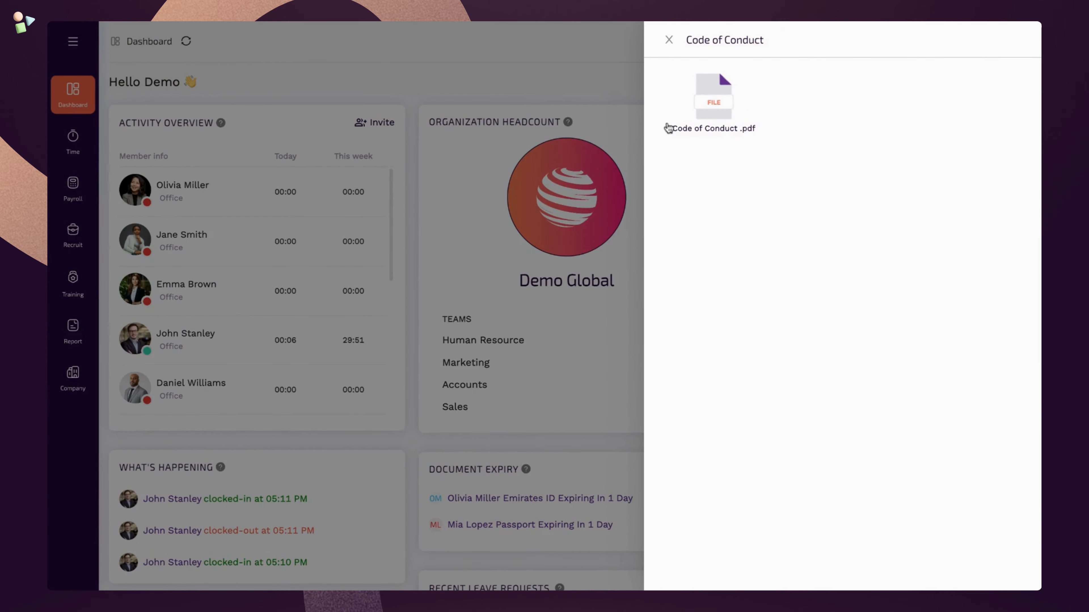
{"action": "left_click", "coordinate": [668, 39]}
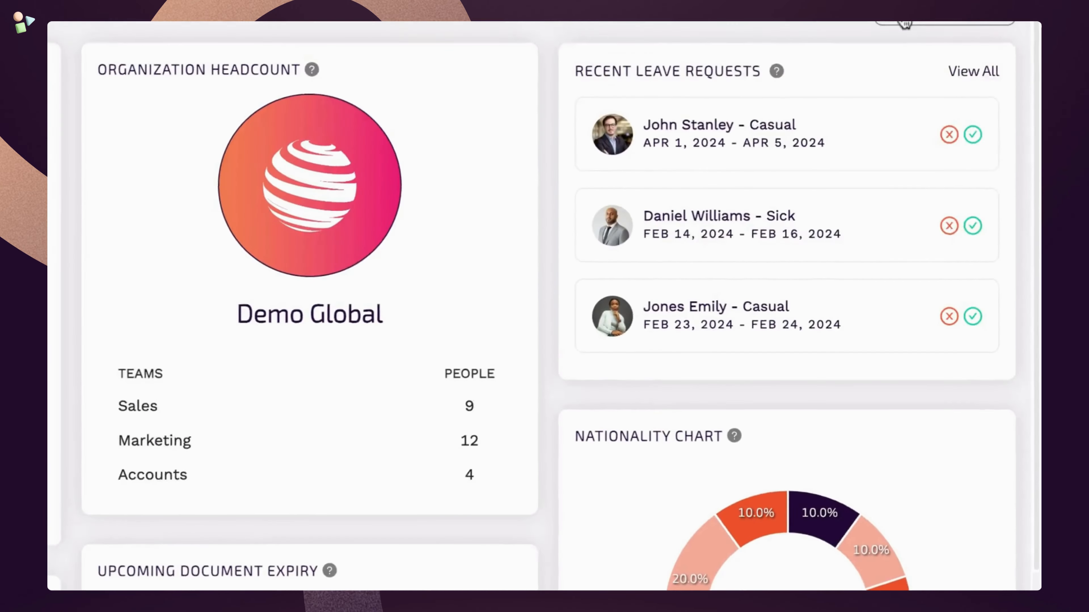
- Keep the Teams widget and enable the Onboarding Tasks and Open Hiring dashboard widgets
{"action": "left_click", "coordinate": [917, 114]}
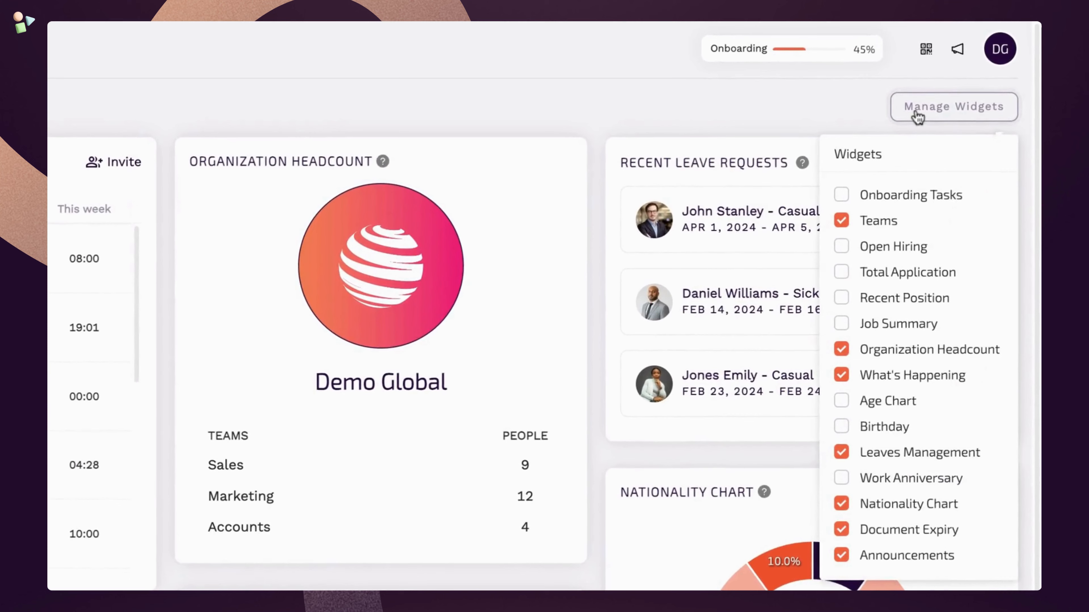
{"action": "left_click", "coordinate": [841, 223]}
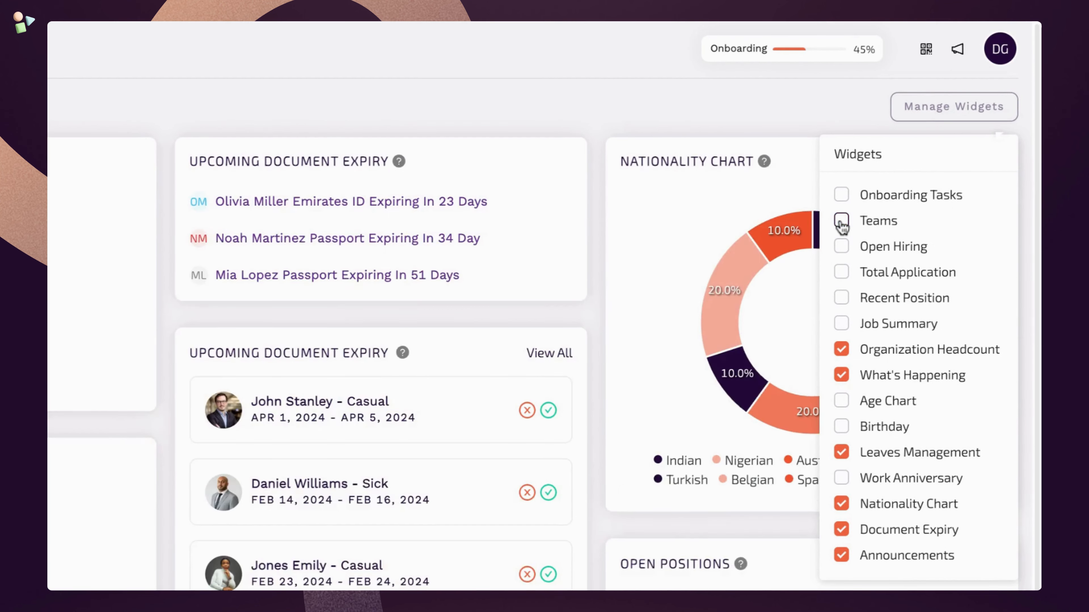
{"action": "left_click", "coordinate": [841, 223]}
{"action": "left_click", "coordinate": [842, 198]}
{"action": "left_click", "coordinate": [842, 246]}
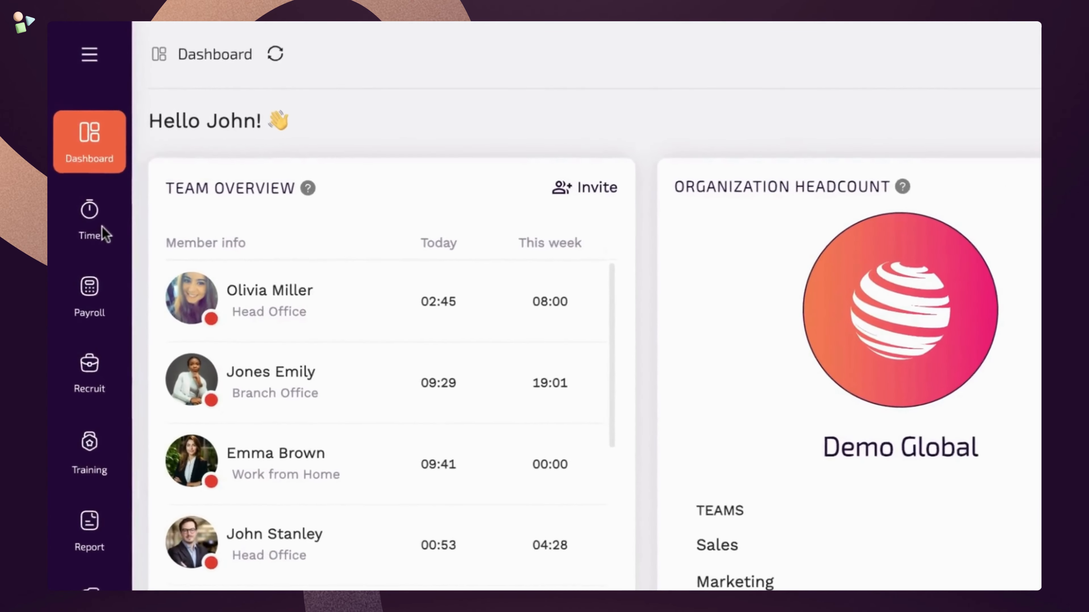
- Approve the 4-day casual leave for Mar 11–14, 2024 after checking its leave balance insights
{"action": "left_click", "coordinate": [103, 220]}
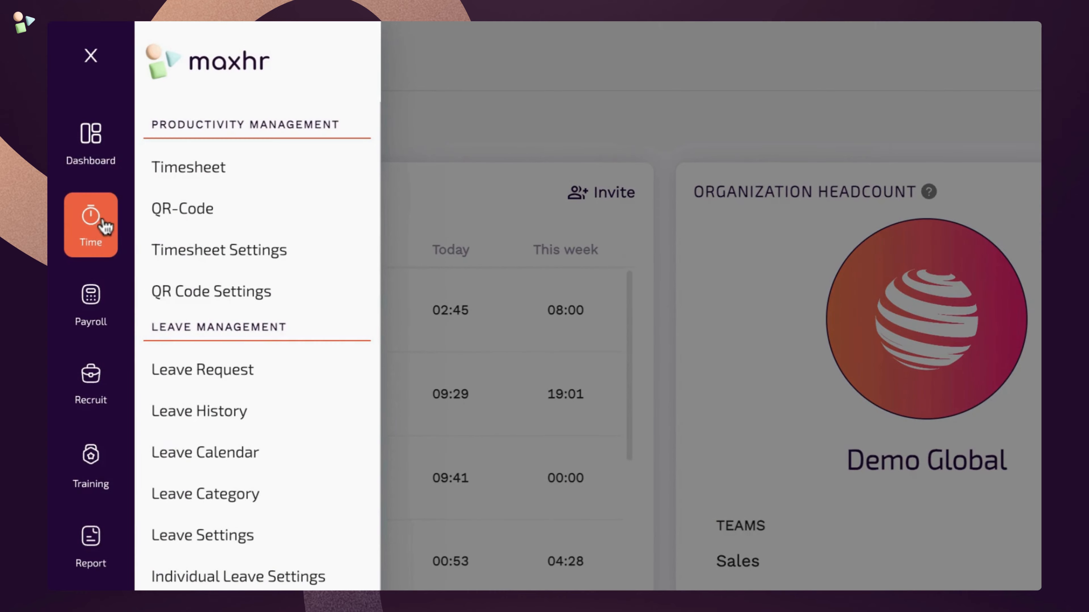
{"action": "left_click", "coordinate": [269, 379]}
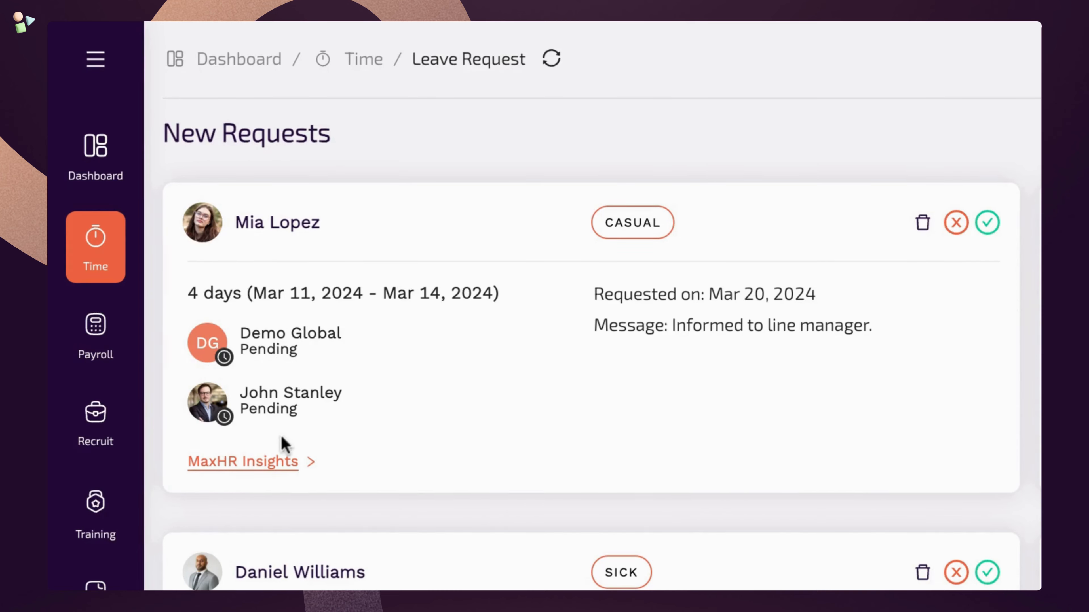
{"action": "left_click", "coordinate": [274, 465]}
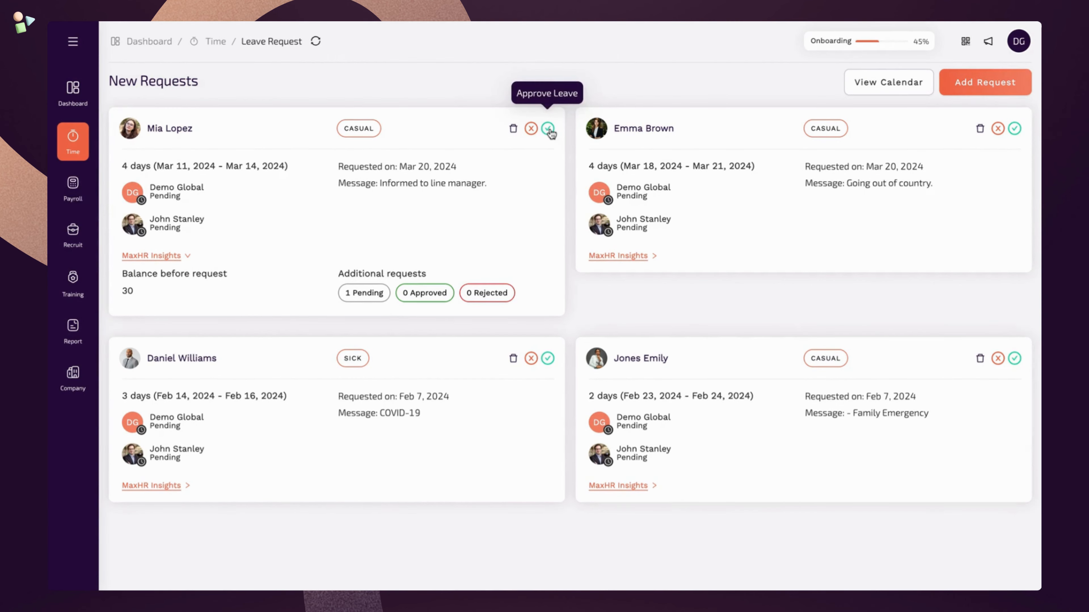
{"action": "left_click", "coordinate": [548, 129]}
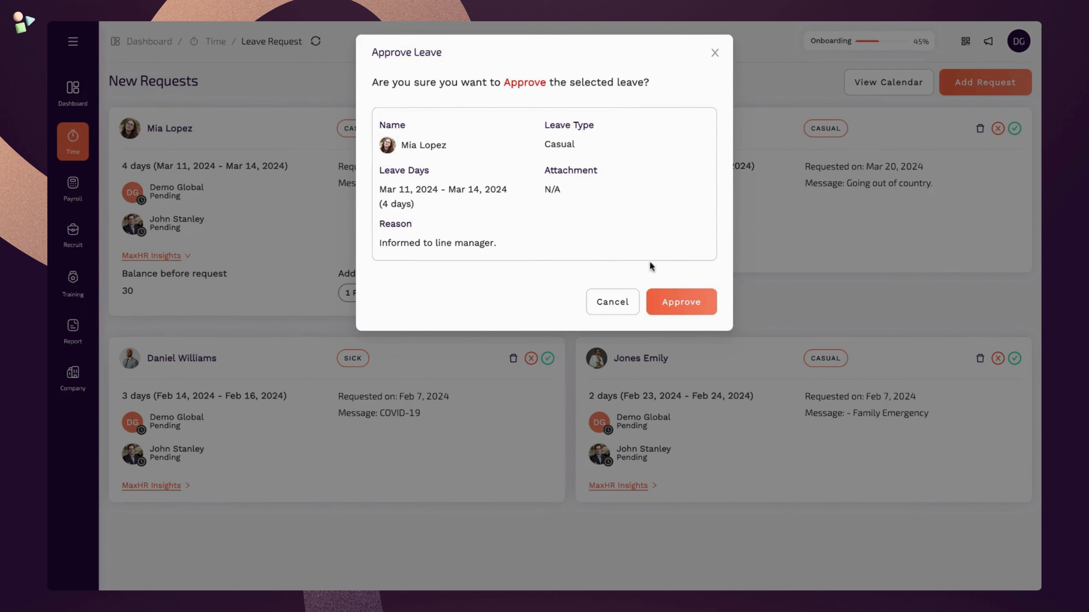
{"action": "left_click", "coordinate": [686, 316]}
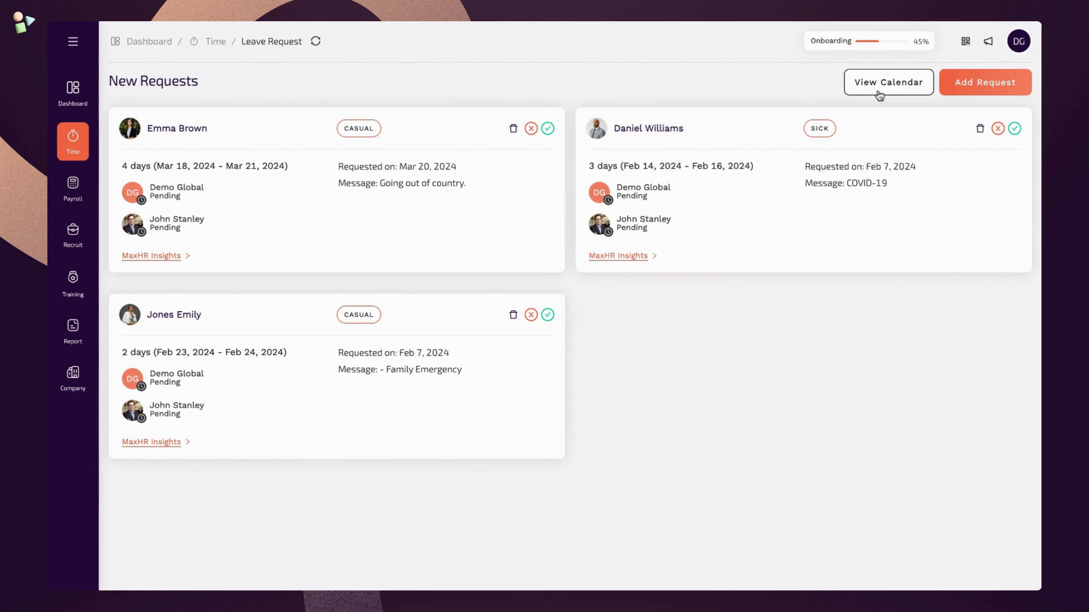
- Approve the pending Mar 18–21 casual leave from the March 2024 leave calendar
{"action": "left_click", "coordinate": [879, 96]}
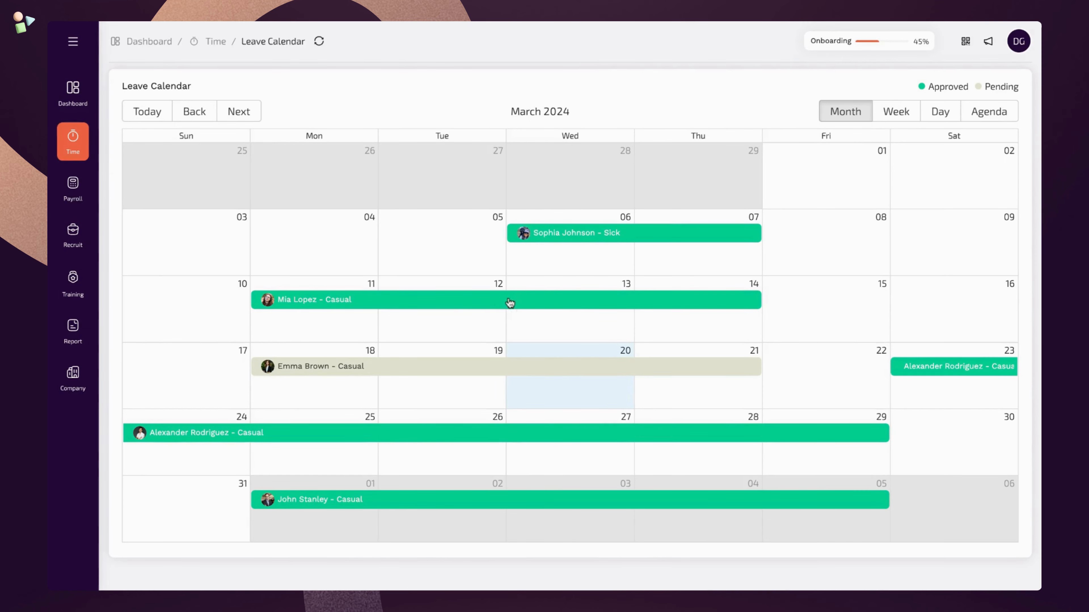
{"action": "left_click", "coordinate": [419, 374]}
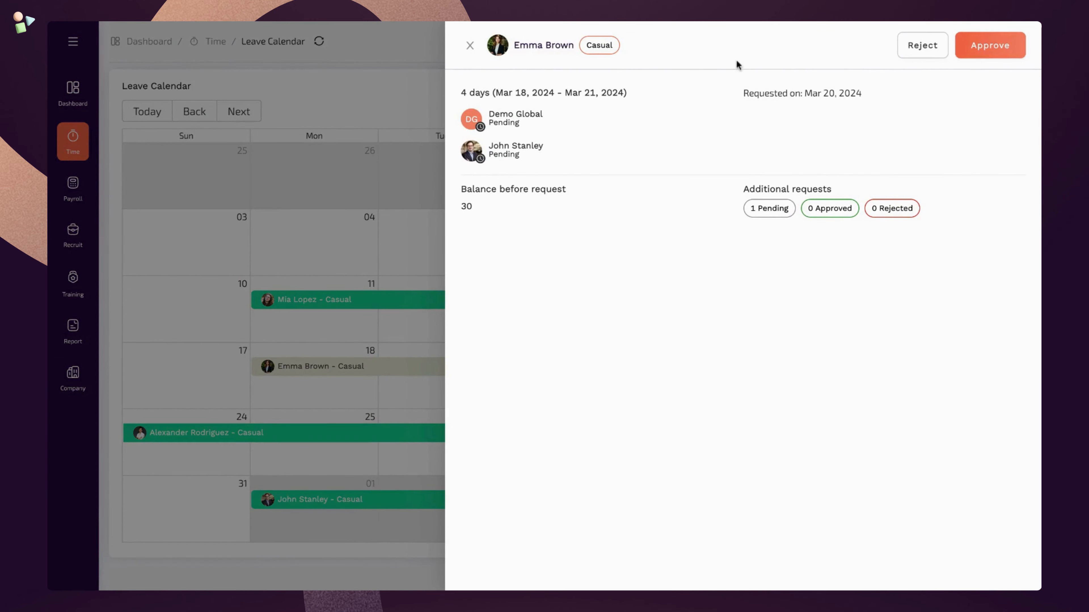
{"action": "left_click", "coordinate": [987, 46]}
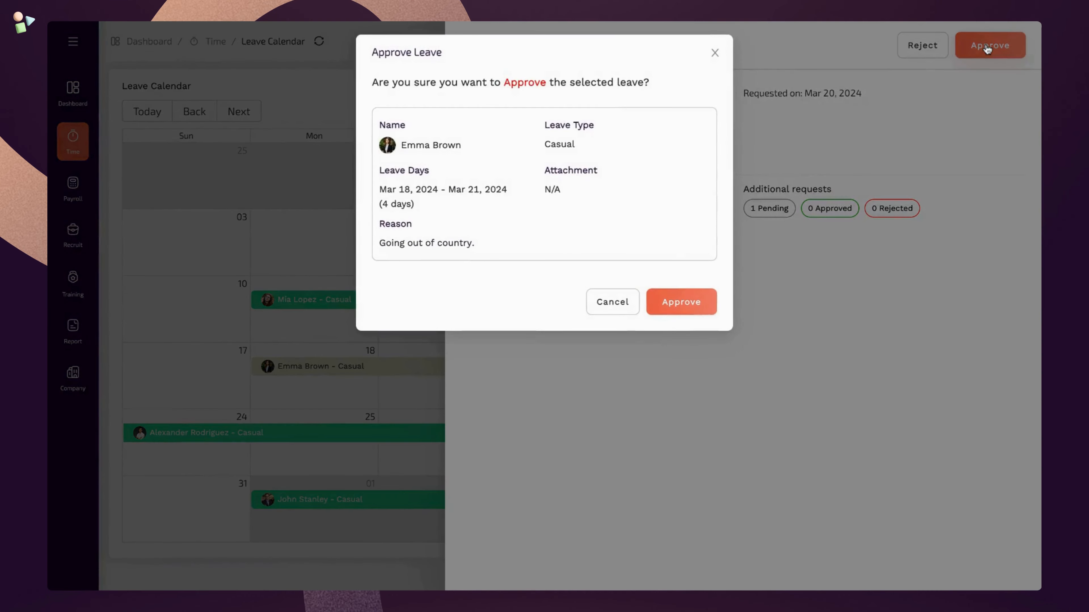
{"action": "left_click", "coordinate": [702, 312]}
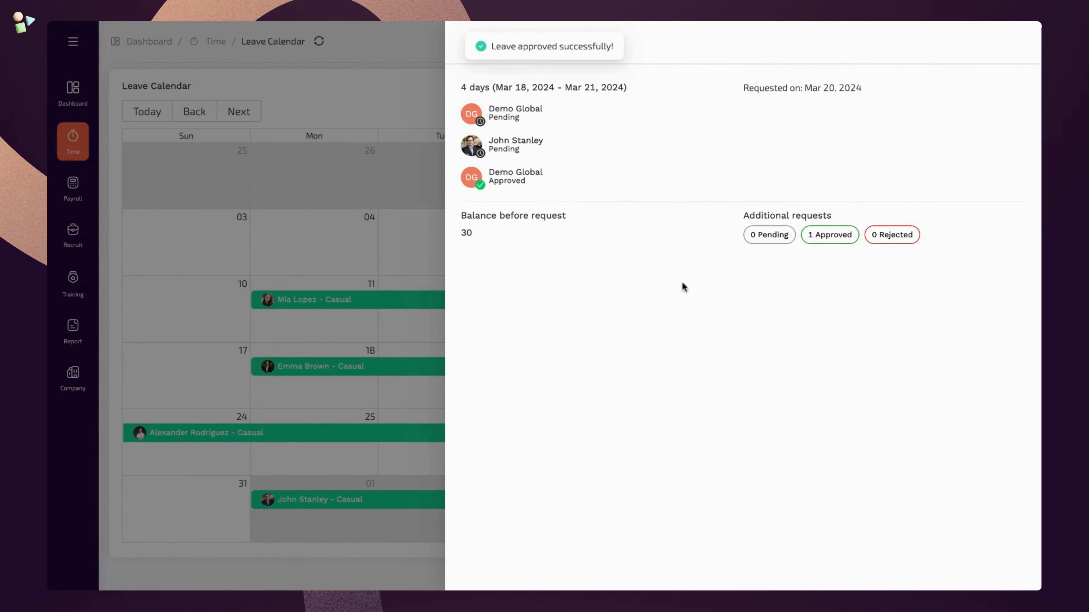
{"action": "left_click", "coordinate": [393, 172]}
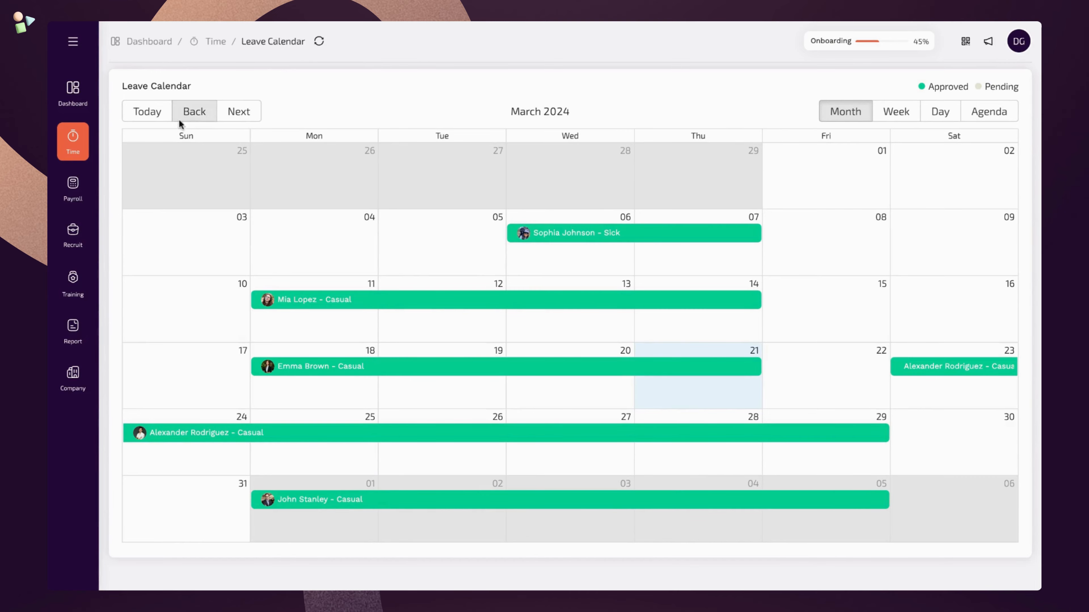
{"action": "left_click", "coordinate": [86, 158]}
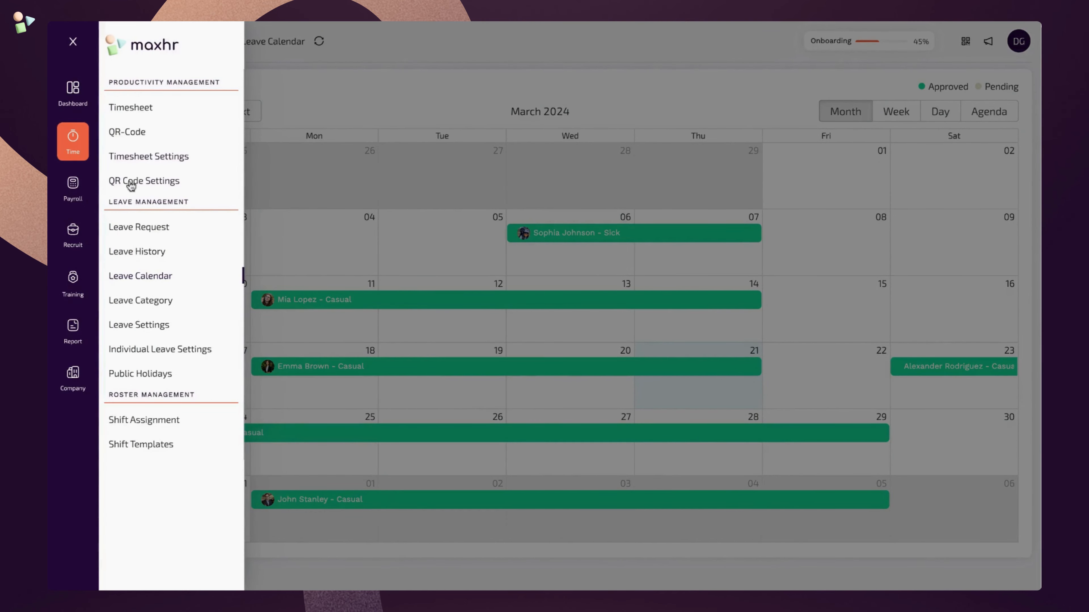
- Create an unpaid 'Leave without Pay' leave category with a yearly quota of 10 days
{"action": "left_click", "coordinate": [181, 305]}
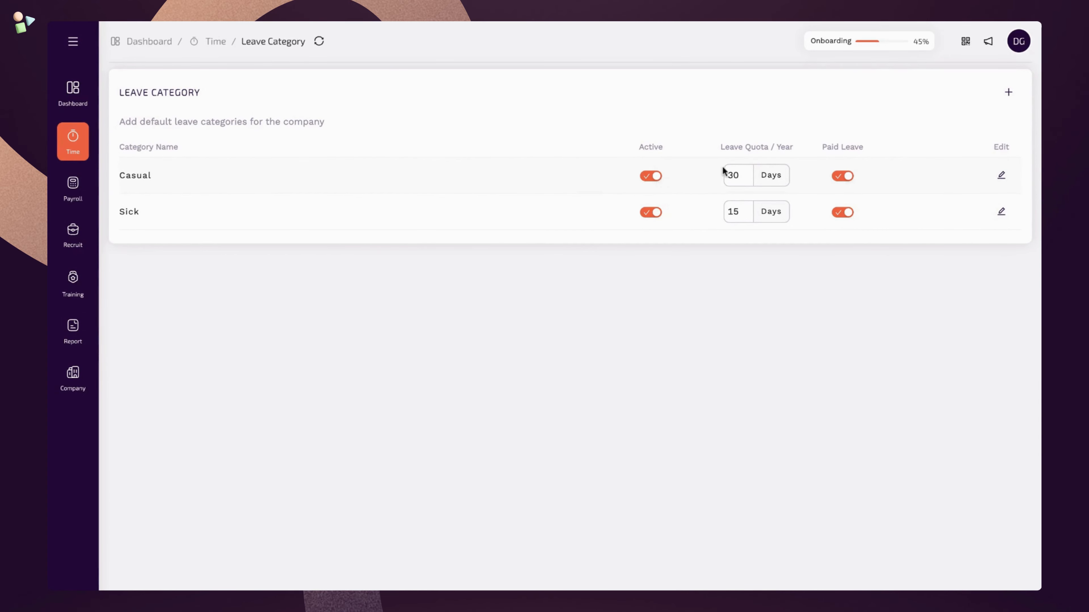
{"action": "left_click", "coordinate": [748, 170]}
{"action": "left_click", "coordinate": [1009, 95]}
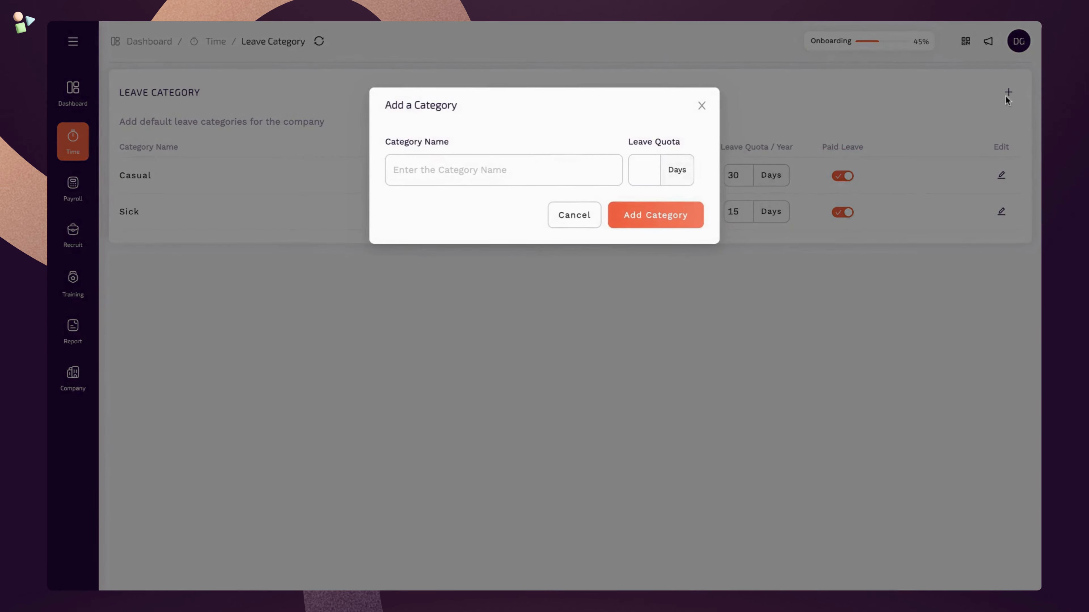
{"action": "left_click", "coordinate": [484, 183]}
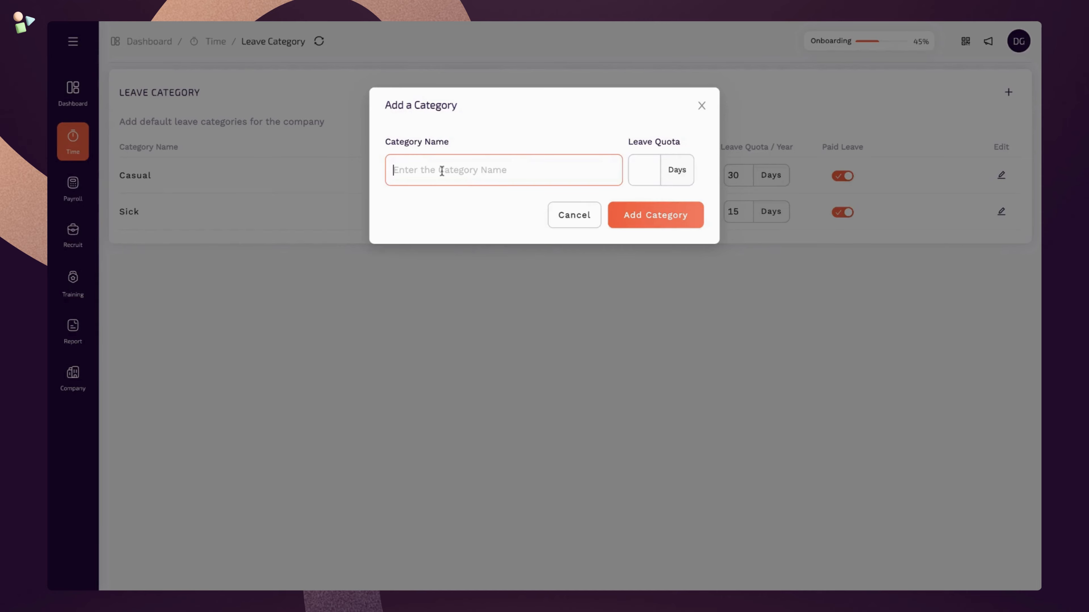
{"action": "type", "text": "Leave without Pay"}
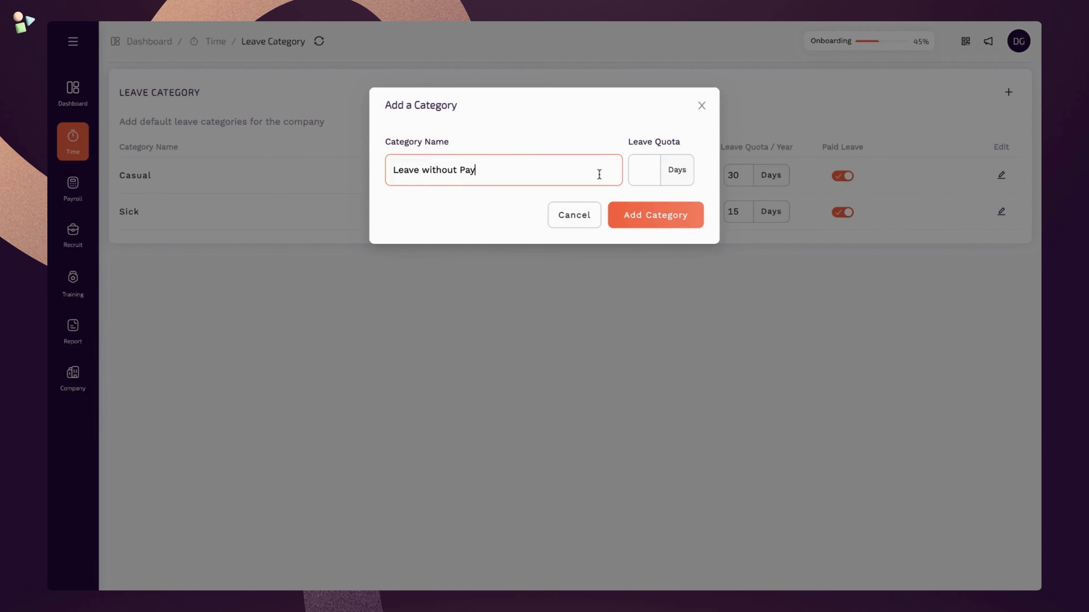
{"action": "left_click", "coordinate": [633, 178]}
{"action": "type", "text": "10"}
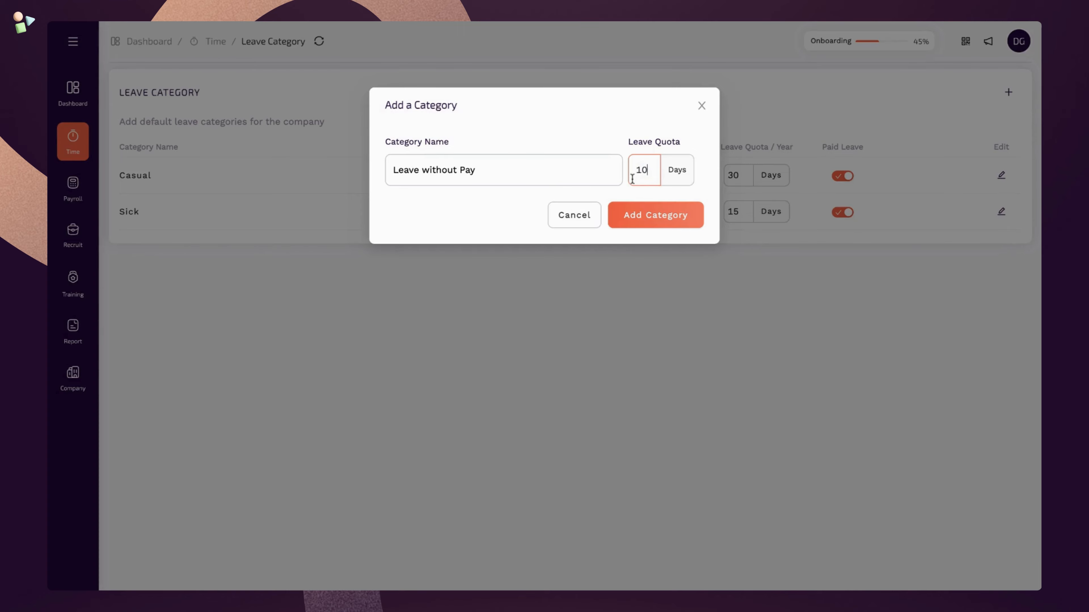
{"action": "left_click", "coordinate": [693, 226]}
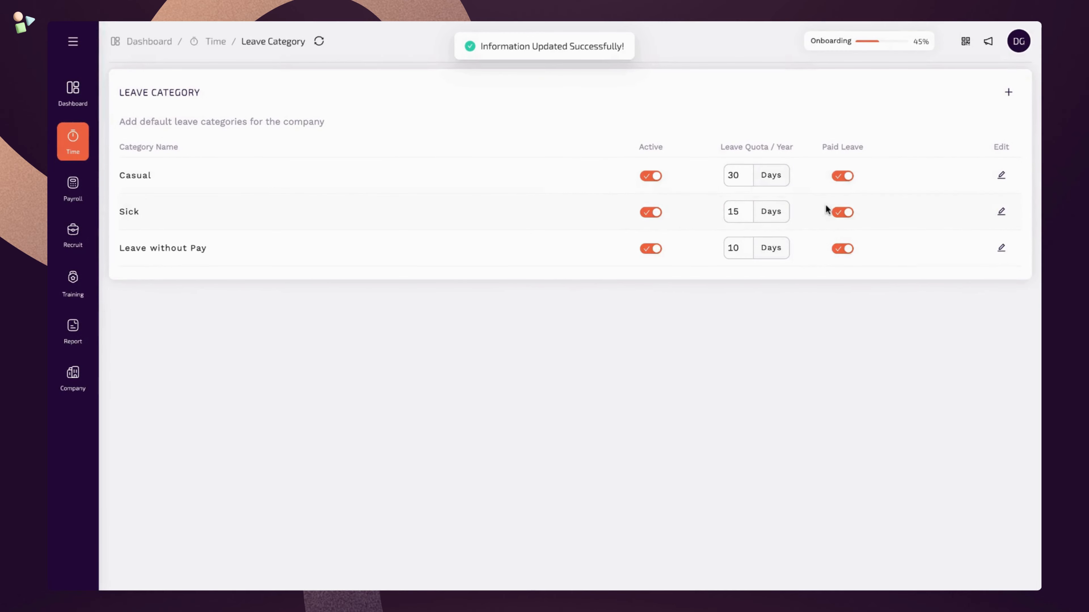
{"action": "left_click", "coordinate": [839, 252]}
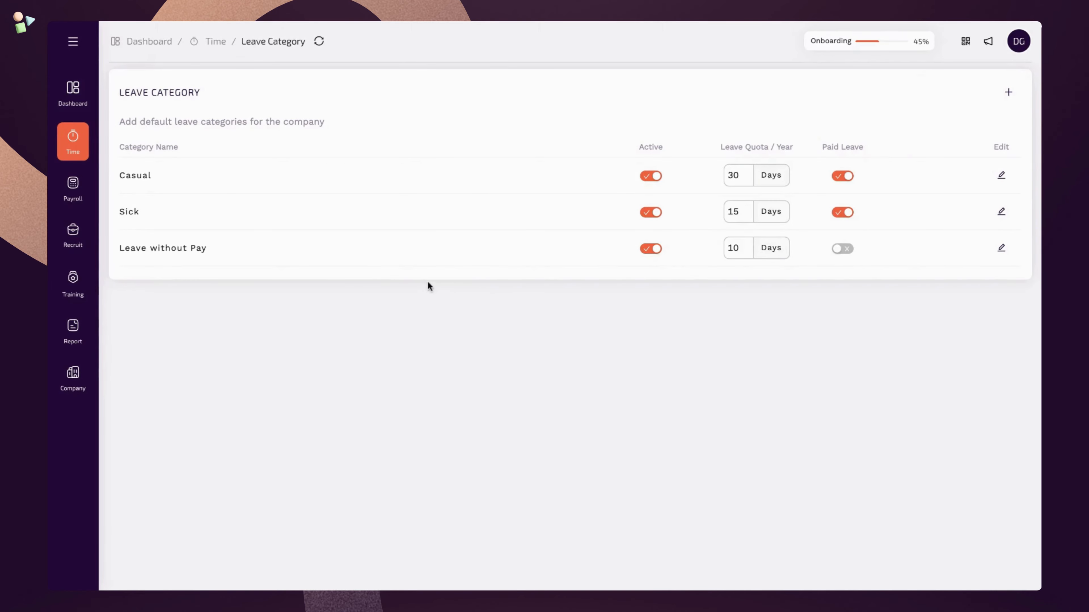
- Review each employee's Casual, Sick and Leave without Pay allowances in Individual Leave Settings
{"action": "left_click", "coordinate": [86, 149]}
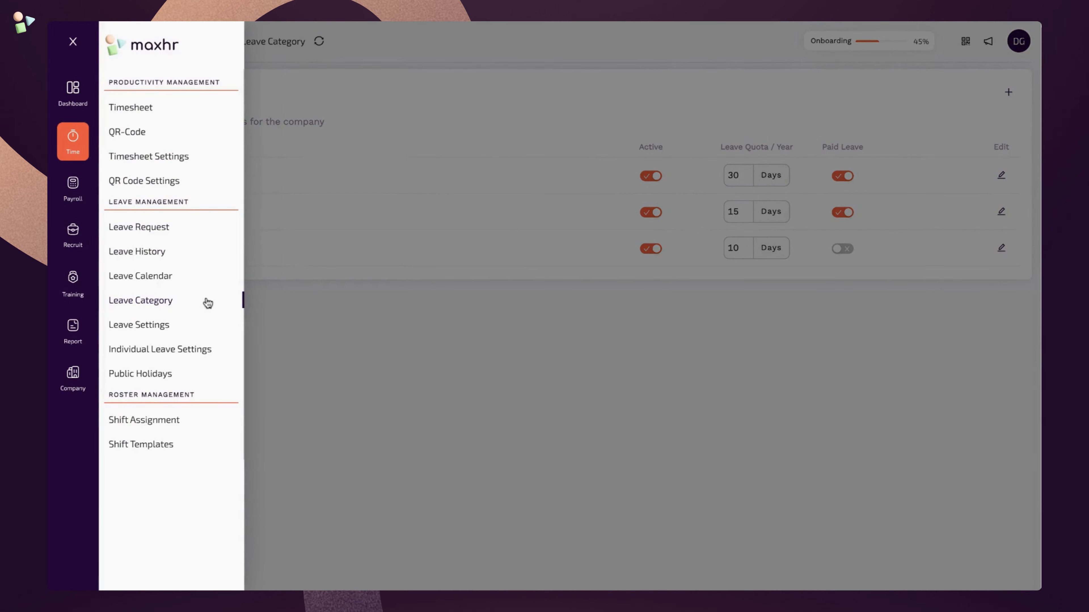
{"action": "left_click", "coordinate": [221, 350]}
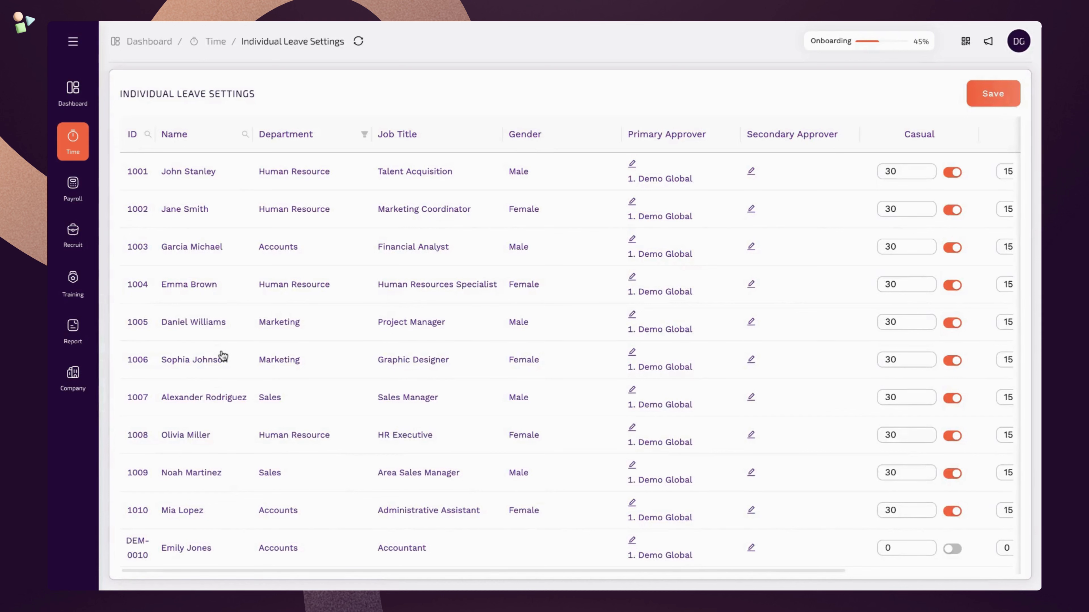
{"action": "scroll", "coordinate": [222, 350], "scroll_direction": "right", "scroll_amount": 5}
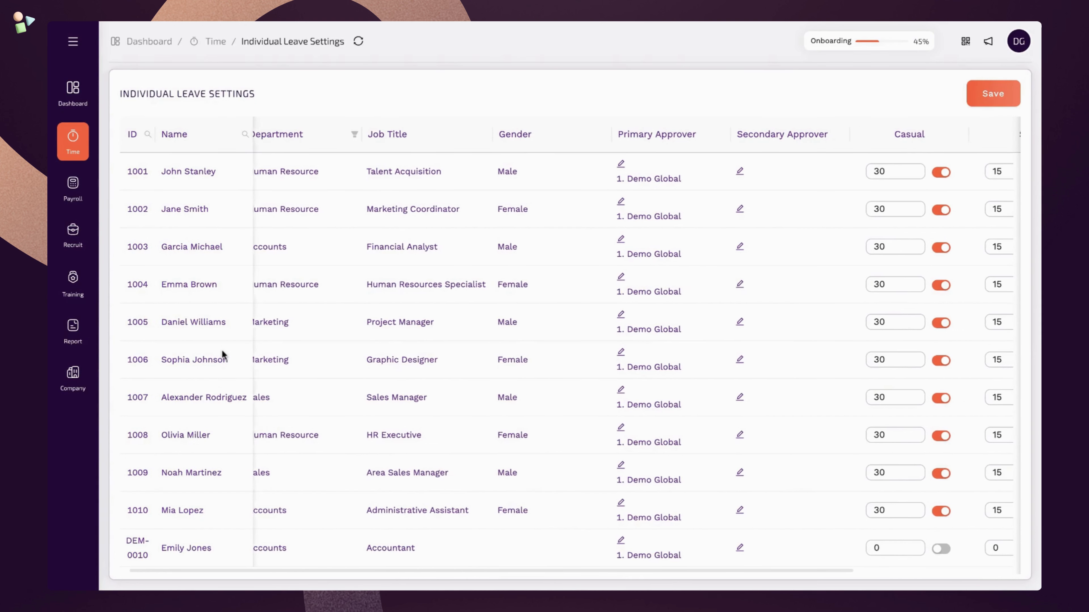
{"action": "scroll", "coordinate": [632, 349], "scroll_direction": "right", "scroll_amount": 4}
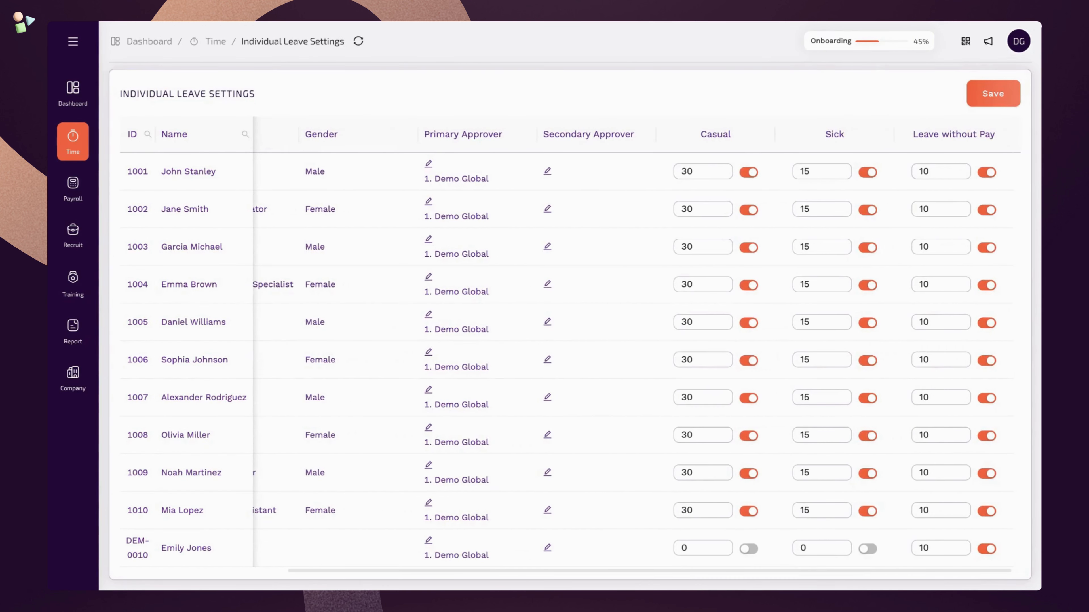
{"action": "scroll", "coordinate": [637, 345], "scroll_direction": "left", "scroll_amount": 5}
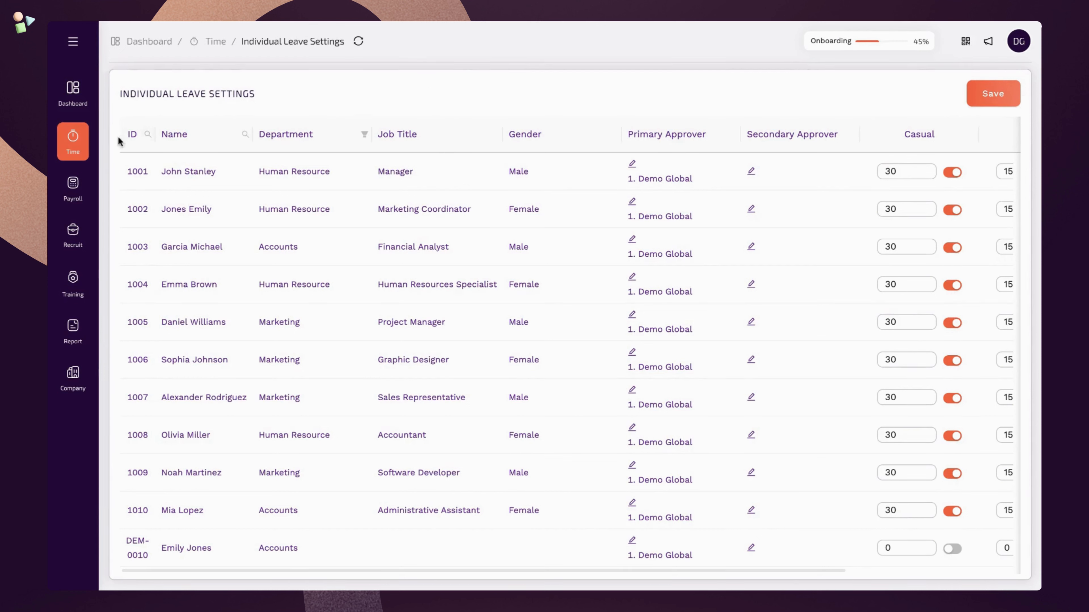
{"action": "left_click", "coordinate": [89, 147]}
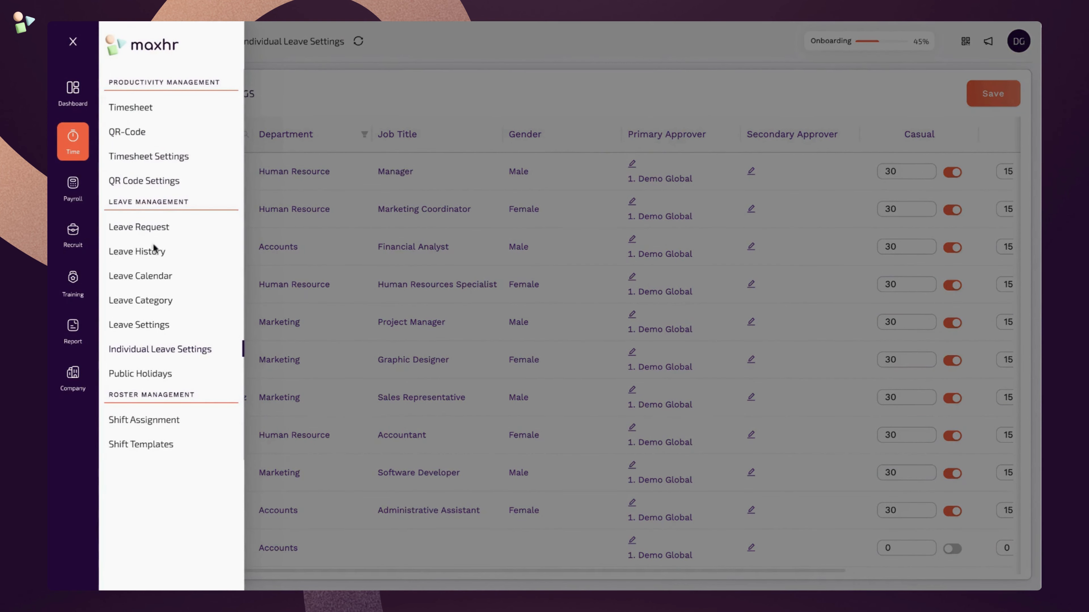
- Replace the Manager with the Marketing Coordinator as primary leave approver and save
{"action": "left_click", "coordinate": [189, 329]}
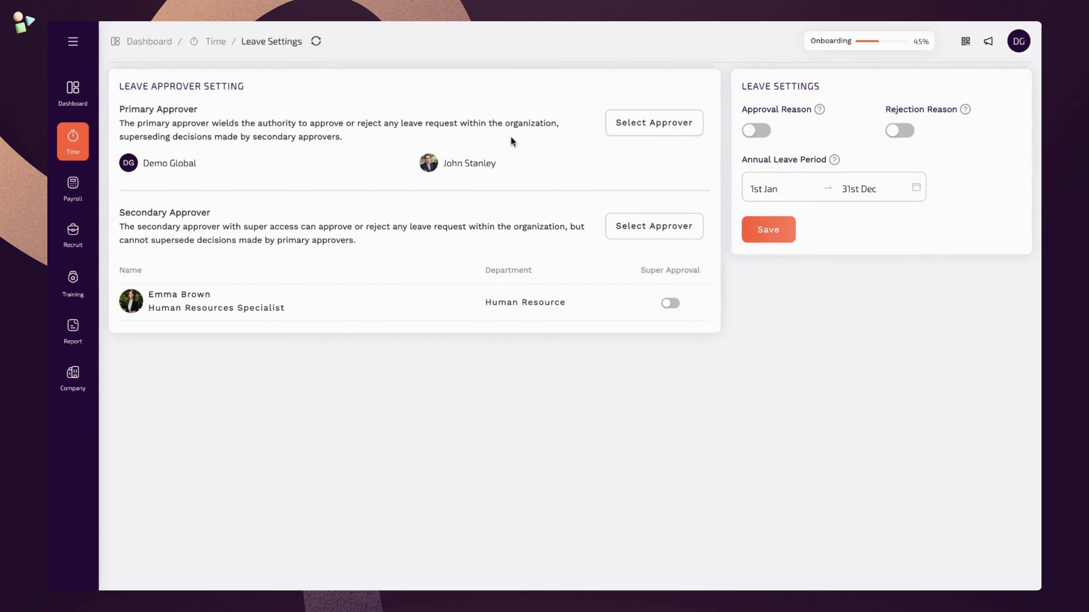
{"action": "left_click", "coordinate": [627, 121]}
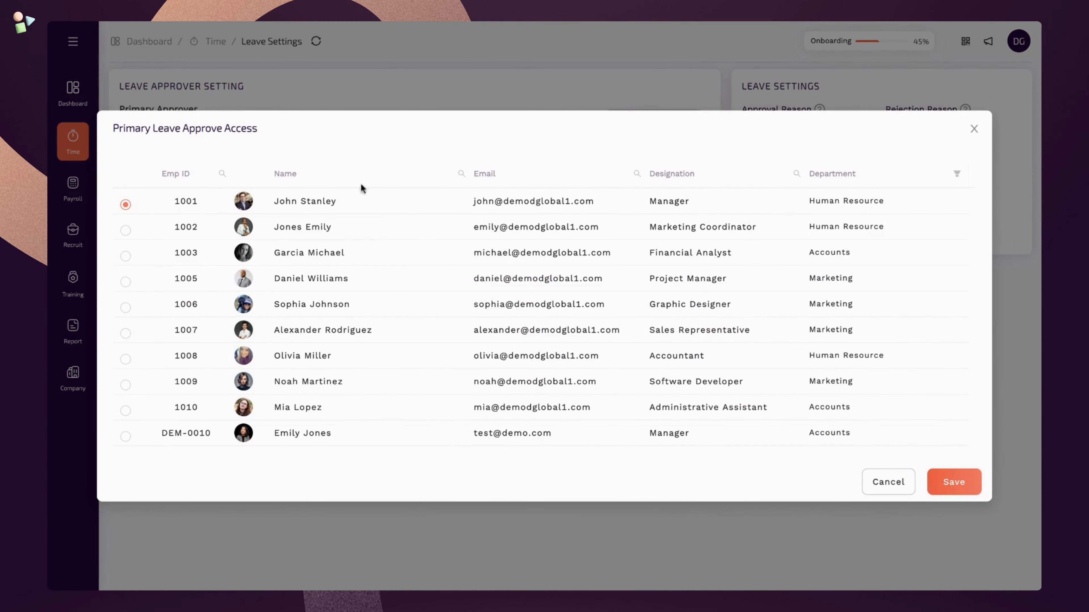
{"action": "left_click", "coordinate": [125, 231]}
{"action": "left_click", "coordinate": [946, 483]}
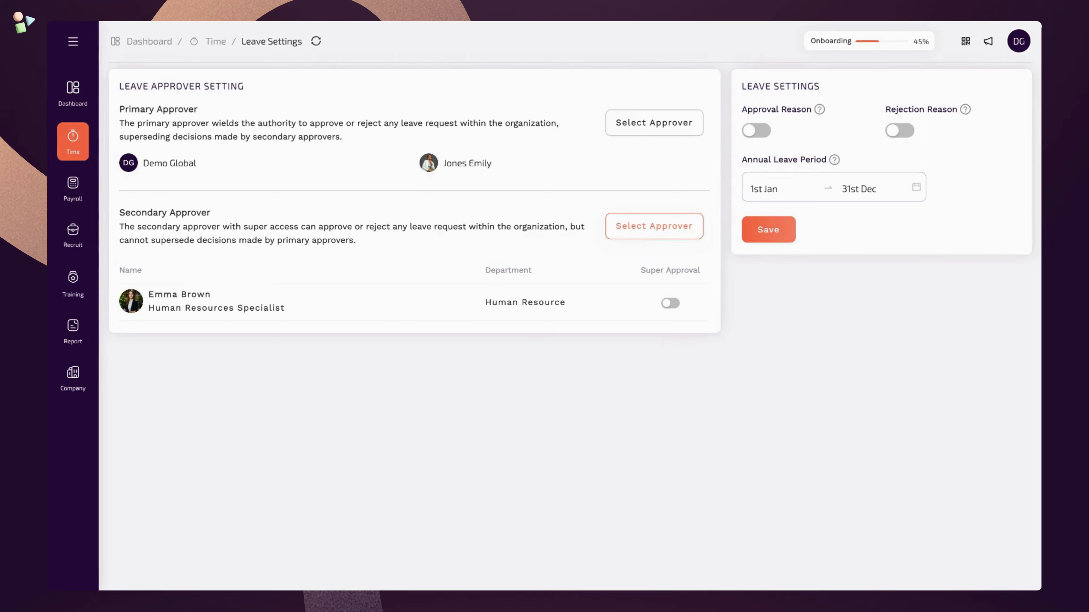
- Assign the Accounts Administrative Assistant as an additional secondary leave approver
{"action": "left_click", "coordinate": [654, 226]}
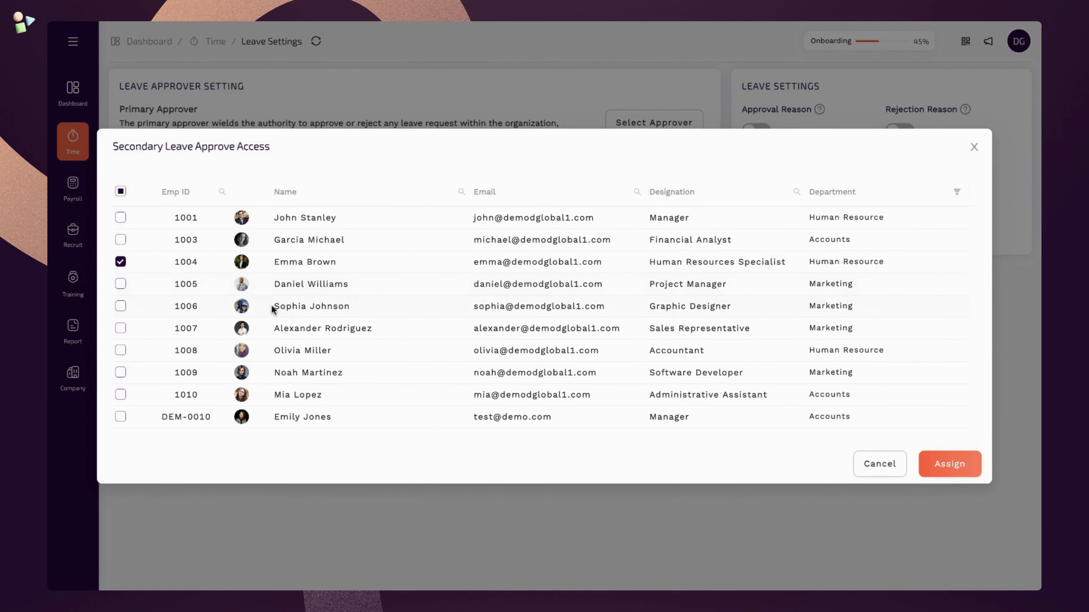
{"action": "left_click", "coordinate": [120, 395]}
{"action": "left_click", "coordinate": [967, 468]}
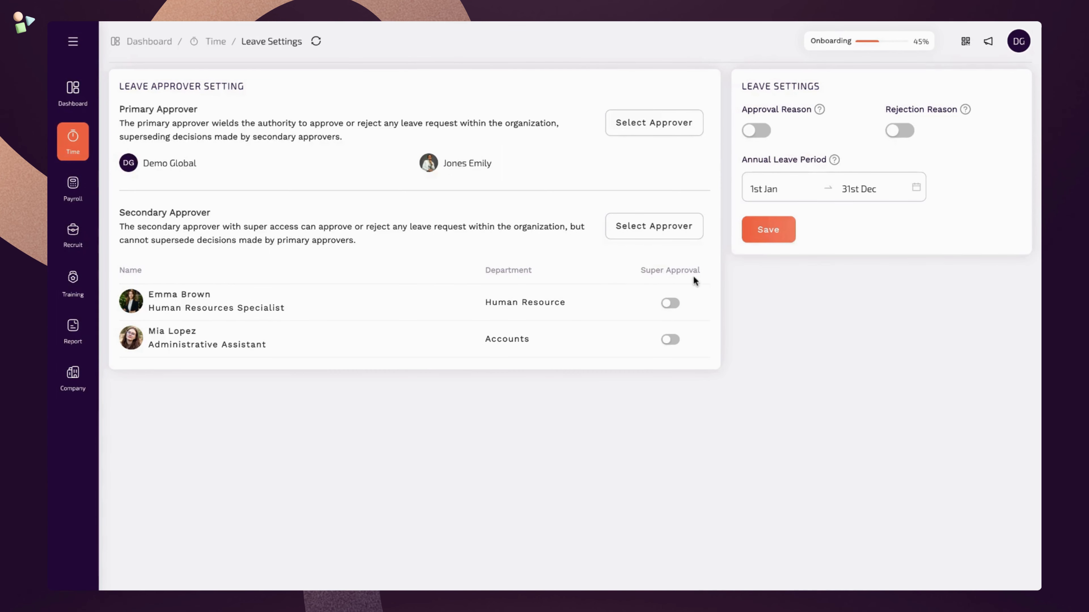
- Enable super approval for the Administrative Assistant and toggle the Rejection Reason setting
{"action": "left_click", "coordinate": [671, 340]}
{"action": "mouse_move", "coordinate": [820, 110]}
{"action": "mouse_move", "coordinate": [966, 111]}
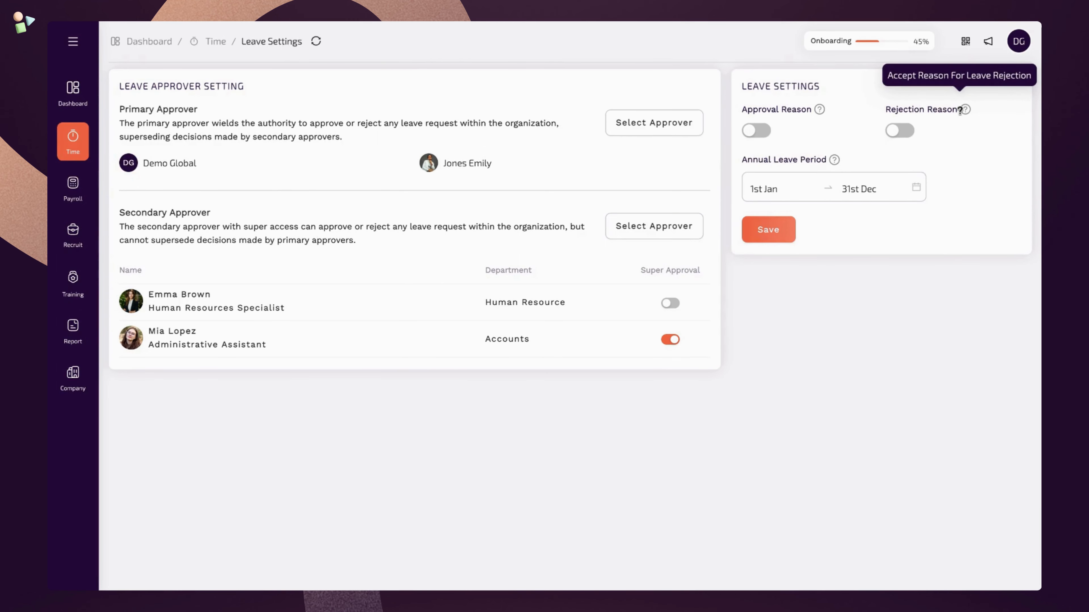
{"action": "left_click", "coordinate": [907, 131]}
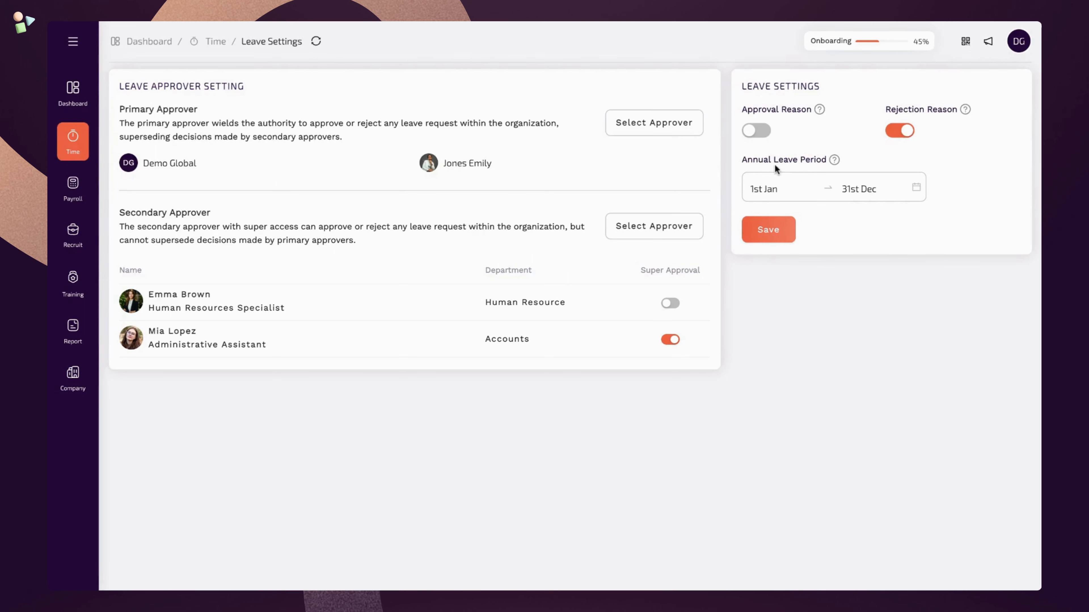
{"action": "mouse_move", "coordinate": [831, 161]}
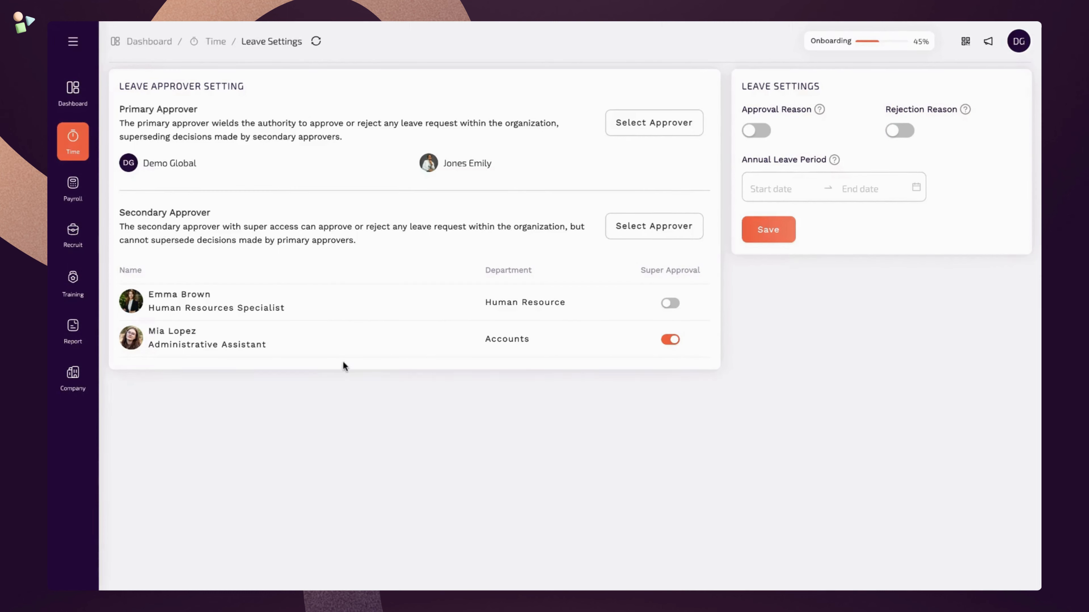
- Open Shift Templates under Roster Management to see the Morning and Afternoon shifts
{"action": "left_click", "coordinate": [87, 145]}
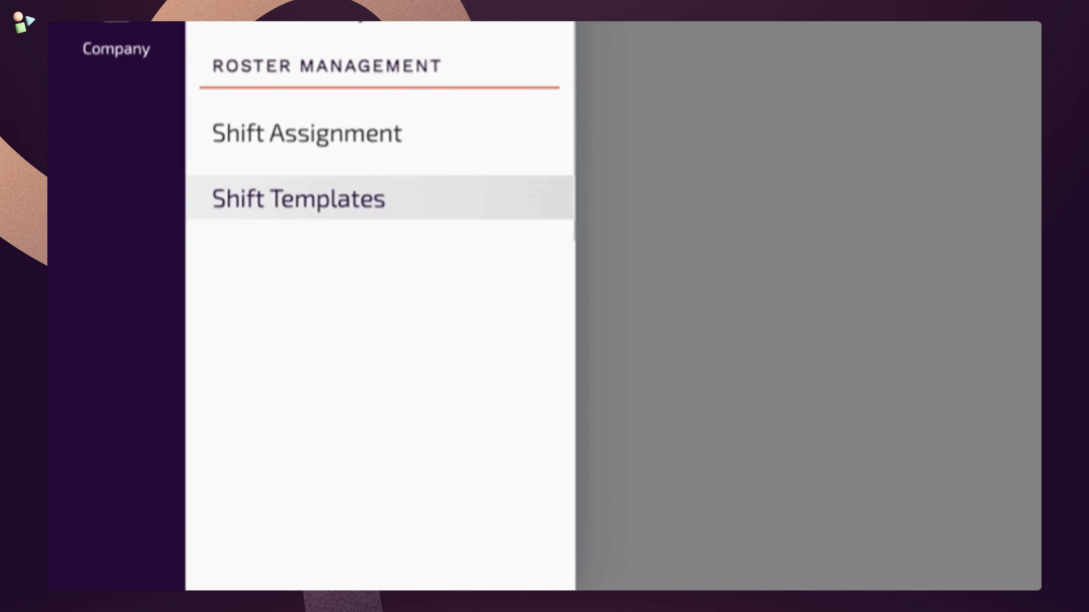
{"action": "left_click", "coordinate": [299, 198]}
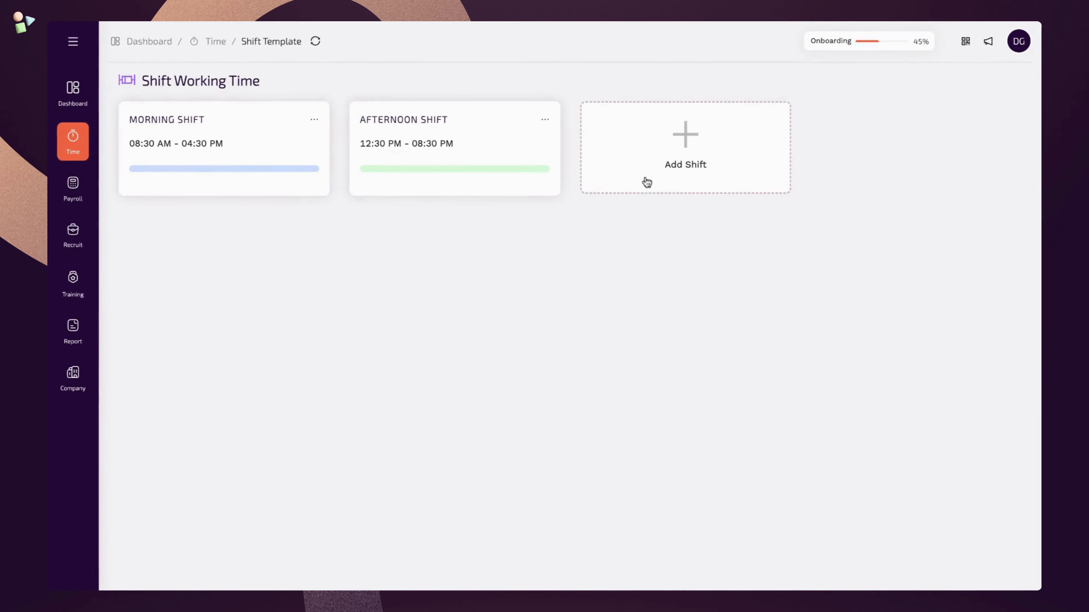
- Start a new shift template named 'Evening Shift' with the colour Misty Rose
{"action": "left_click", "coordinate": [726, 169]}
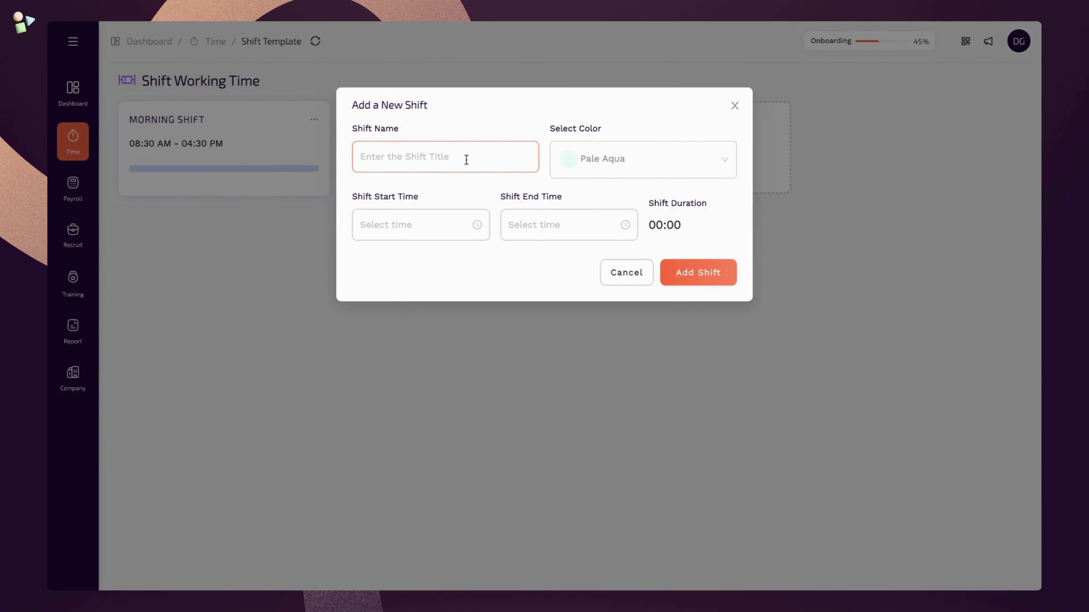
{"action": "type", "text": "Evening Shift"}
{"action": "left_click", "coordinate": [685, 162]}
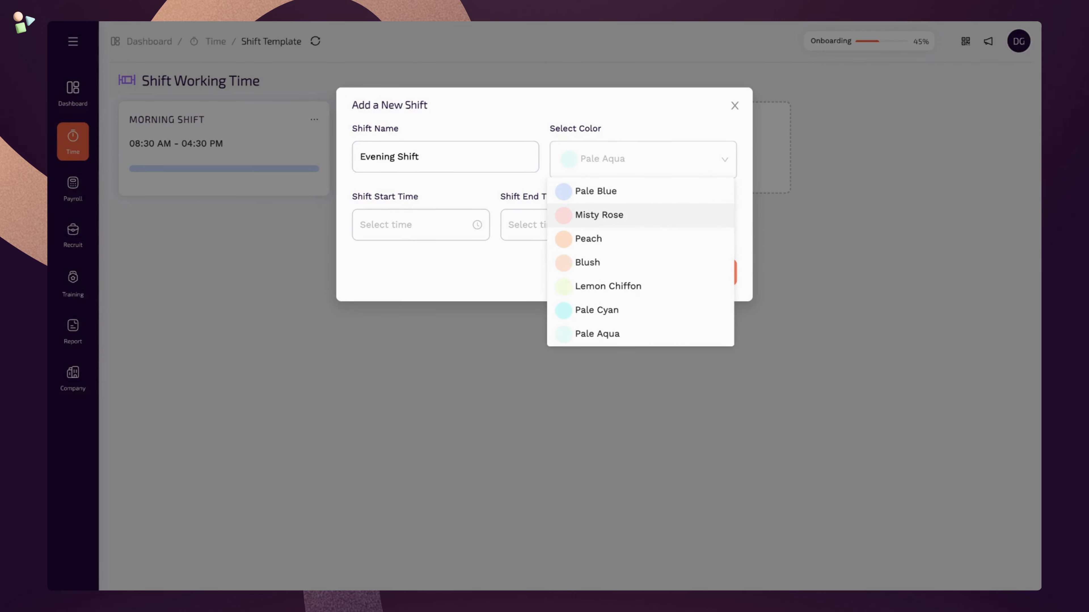
{"action": "left_click", "coordinate": [648, 224]}
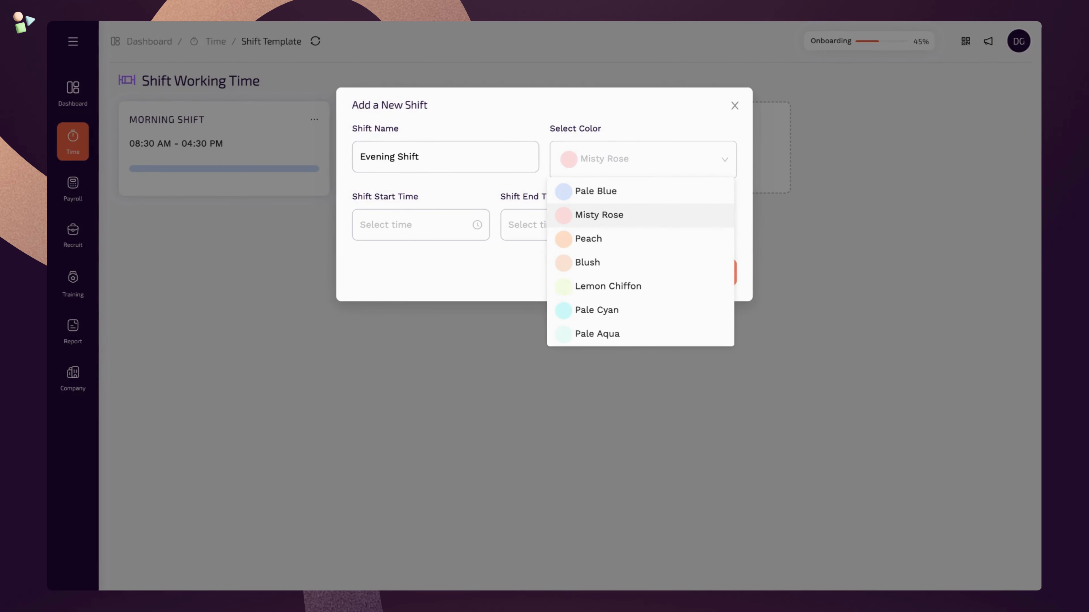
- Set the shift to run from 04:00 PM to 11:00 PM and add it
{"action": "left_click", "coordinate": [405, 222]}
{"action": "left_click", "coordinate": [368, 329]}
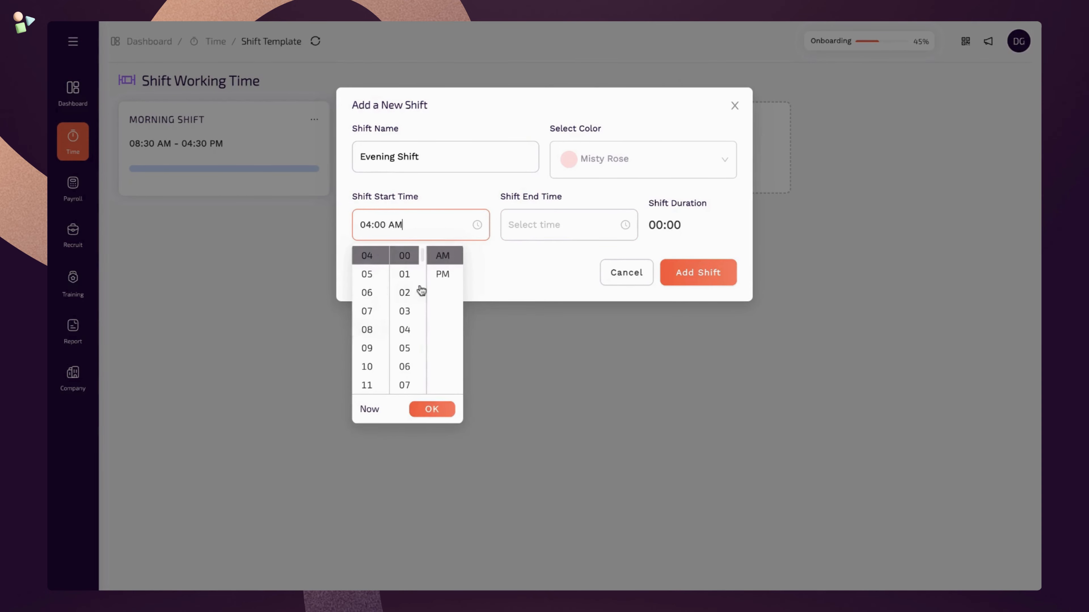
{"action": "left_click", "coordinate": [442, 274]}
{"action": "left_click", "coordinate": [432, 409]}
{"action": "left_click", "coordinate": [528, 234]}
{"action": "scroll", "coordinate": [521, 322], "scroll_direction": "down", "scroll_amount": 3}
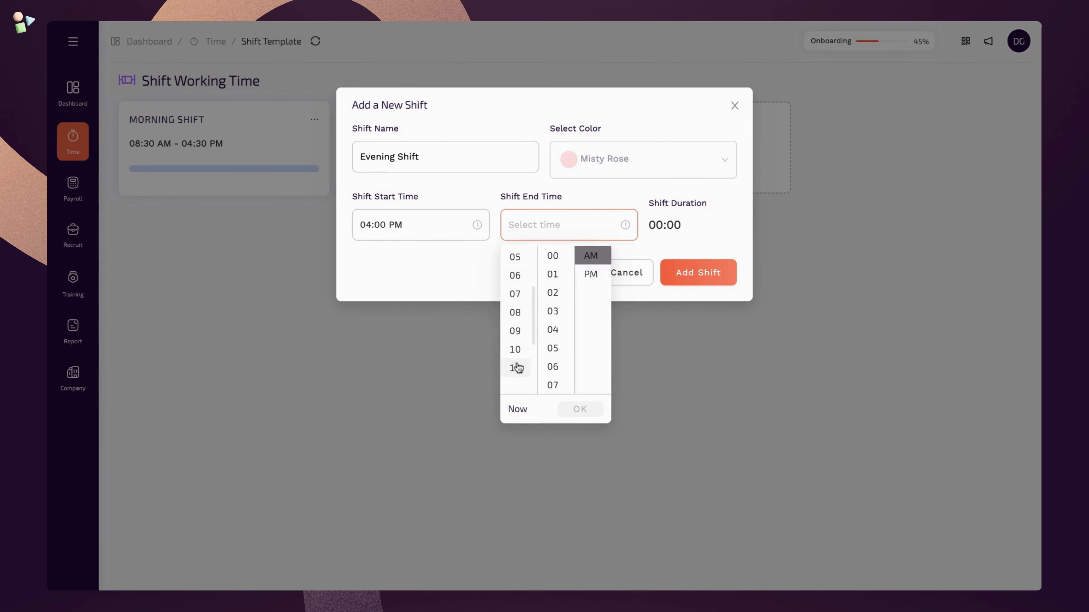
{"action": "left_click", "coordinate": [517, 368]}
{"action": "left_click", "coordinate": [588, 275]}
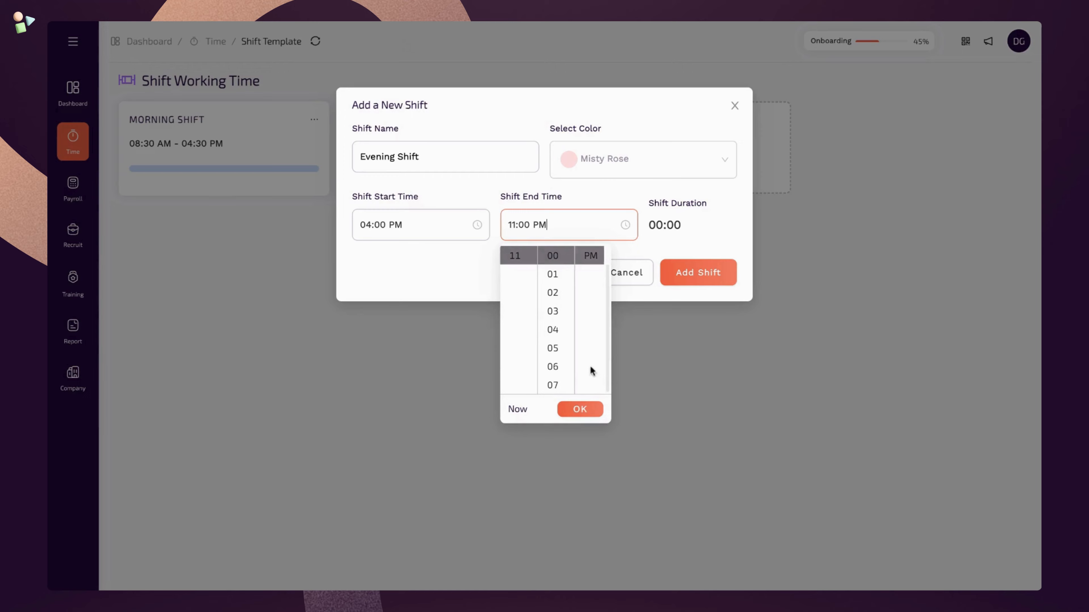
{"action": "left_click", "coordinate": [580, 409]}
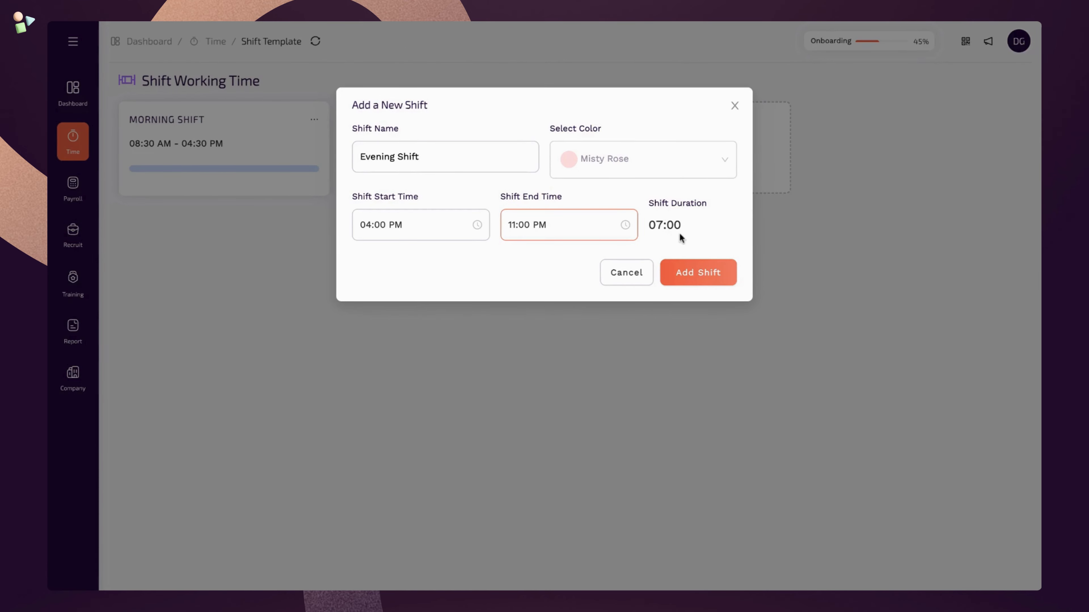
{"action": "left_click", "coordinate": [694, 279]}
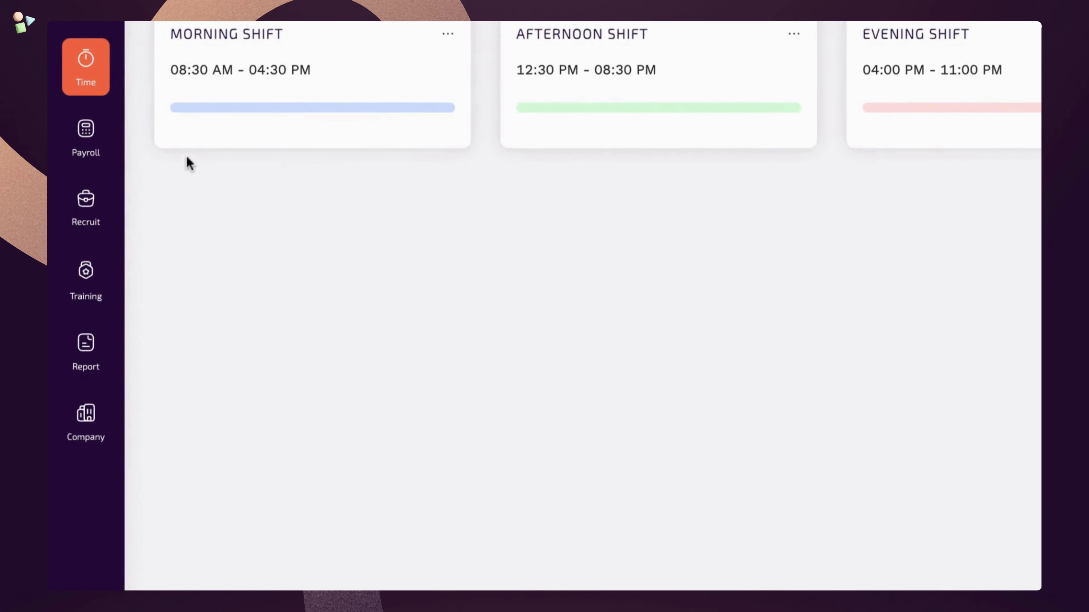
- Go to Time > Roster Management > Shift Assignment for the weekly schedule
{"action": "left_click", "coordinate": [107, 81]}
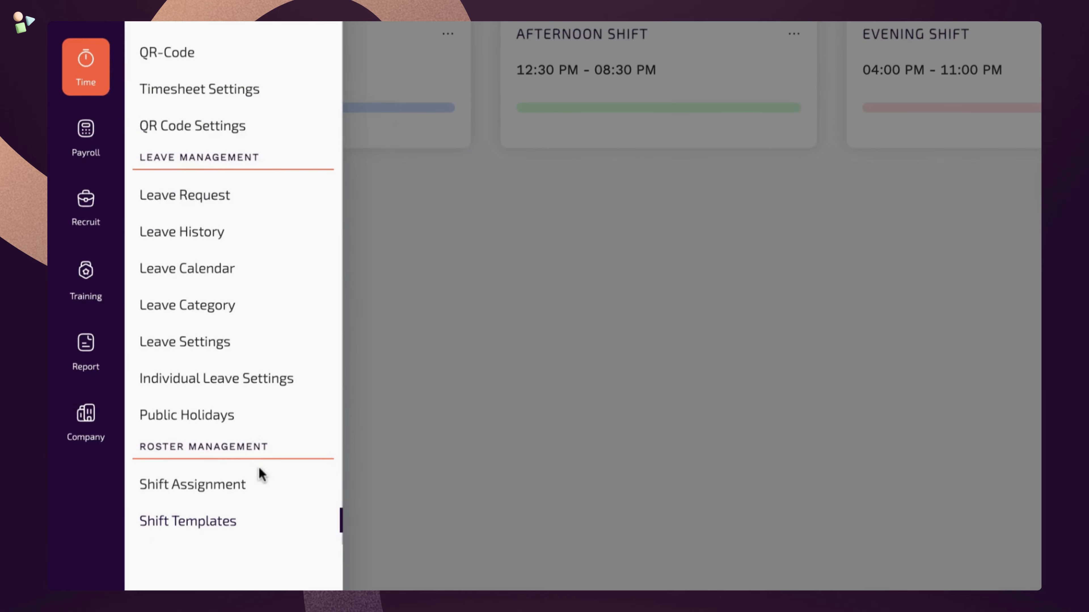
{"action": "left_click", "coordinate": [265, 493]}
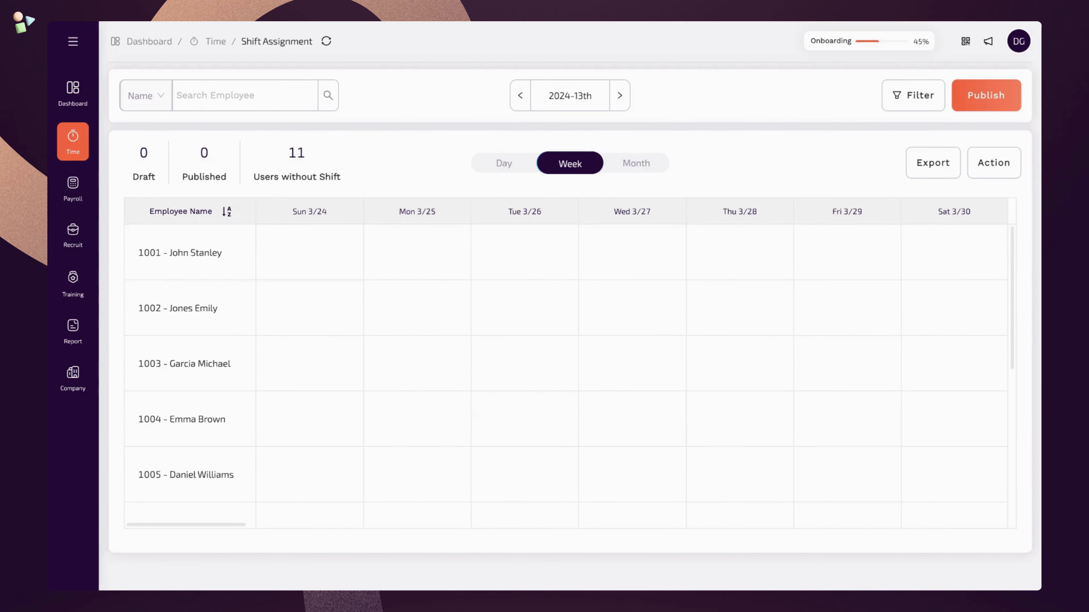
- Draft a Morning Shift for the Manager on Mon 3/25 and Afternoon Shifts Tue–Thu 3/26–3/28 for the HR Specialist
{"action": "left_click", "coordinate": [417, 253]}
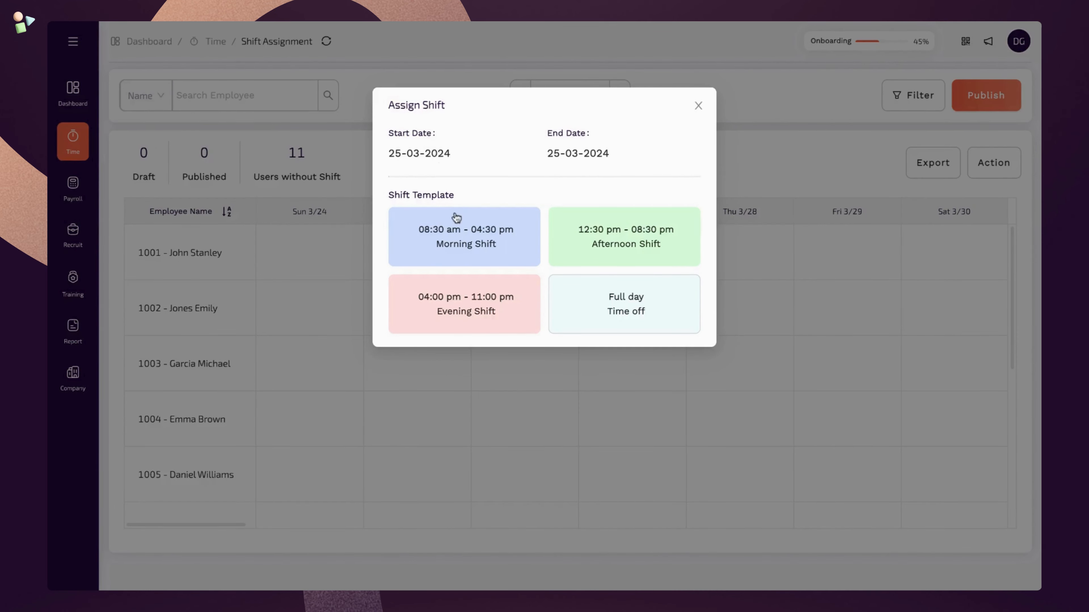
{"action": "left_click", "coordinate": [472, 245]}
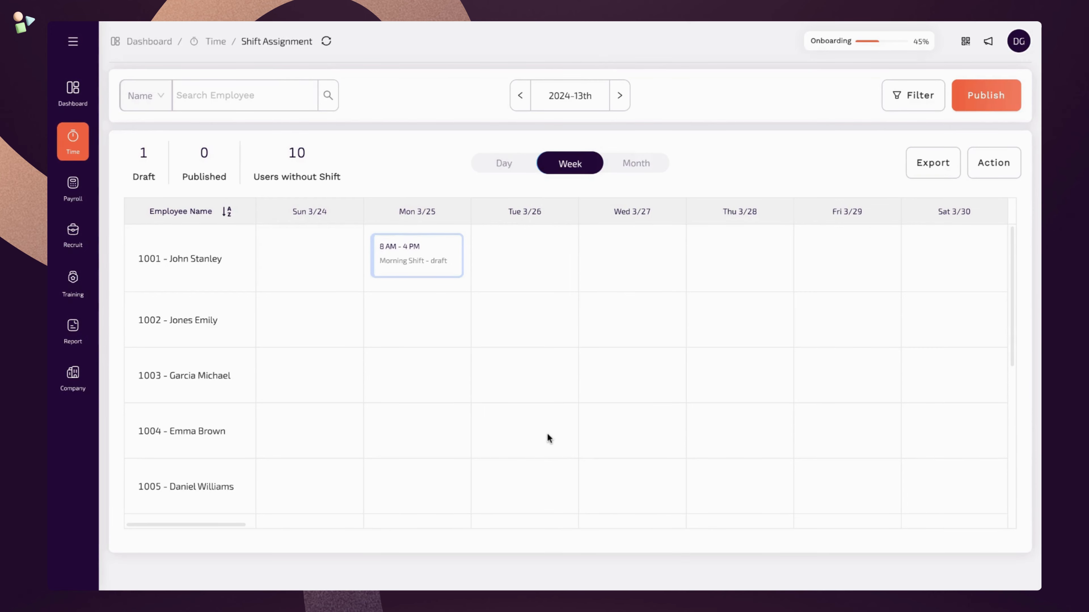
{"action": "left_click_drag", "start_coordinate": [547, 433], "coordinate": [597, 432]}
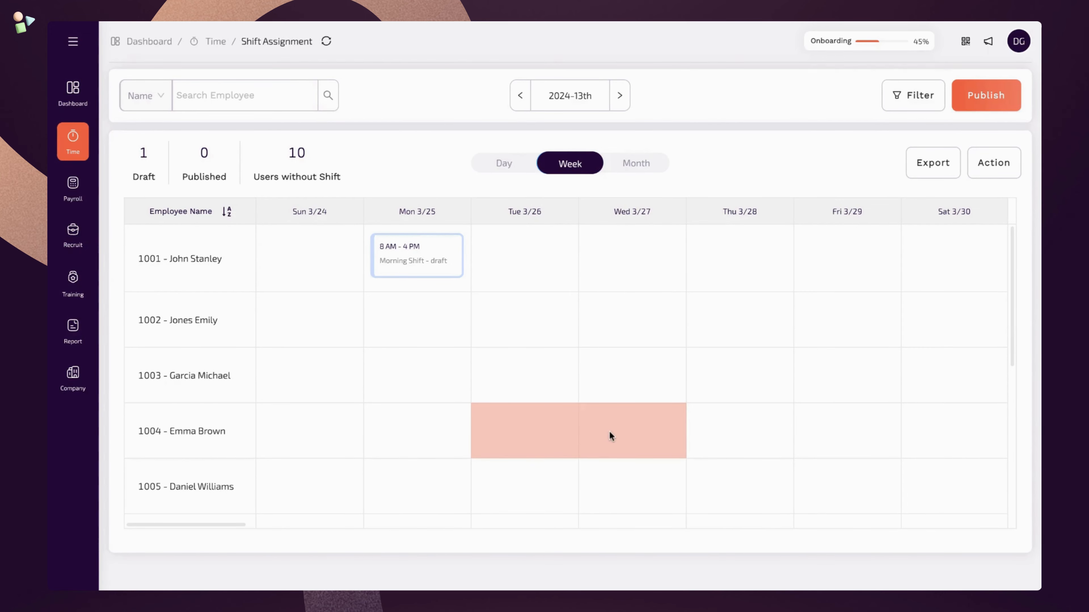
{"action": "left_click_drag", "start_coordinate": [665, 430], "coordinate": [717, 431]}
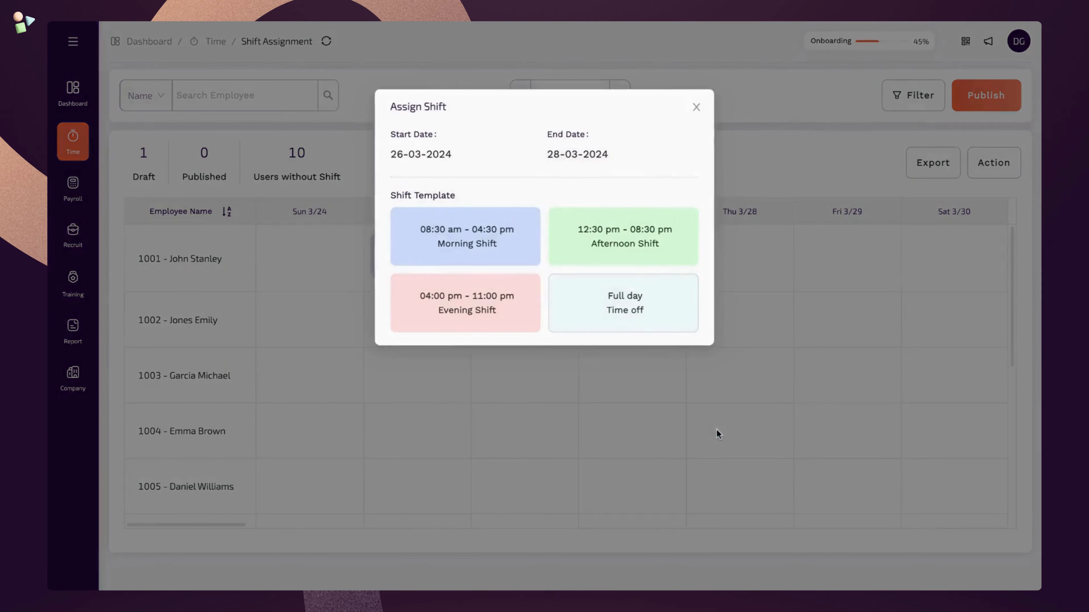
{"action": "left_click", "coordinate": [605, 255]}
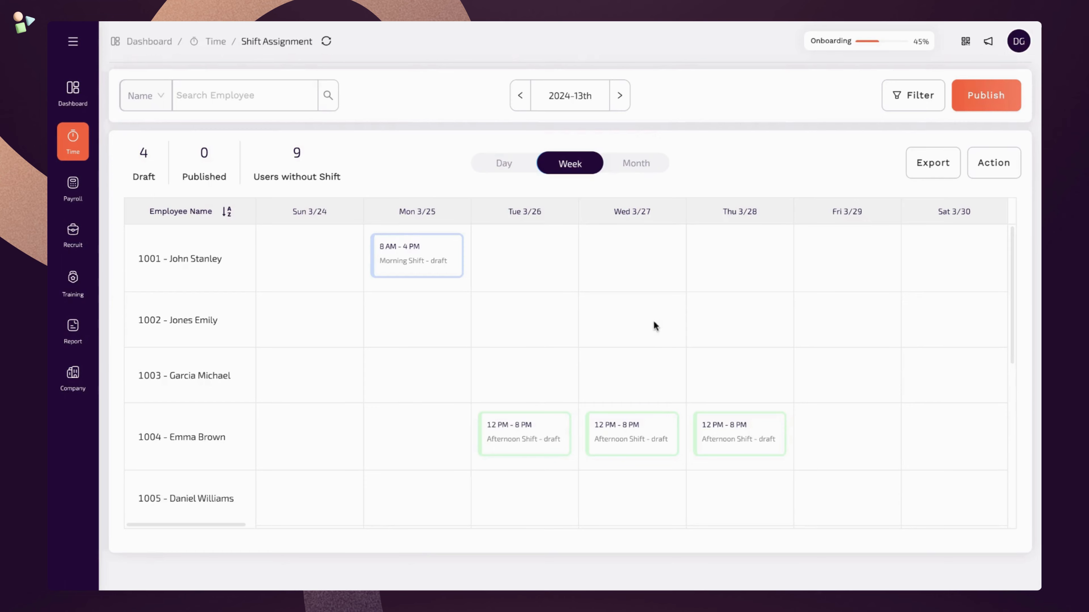
- Give the second employee Full day Time off on Fri 3/29 and the third employee Evening Shifts Sun–Tue
{"action": "left_click", "coordinate": [829, 333]}
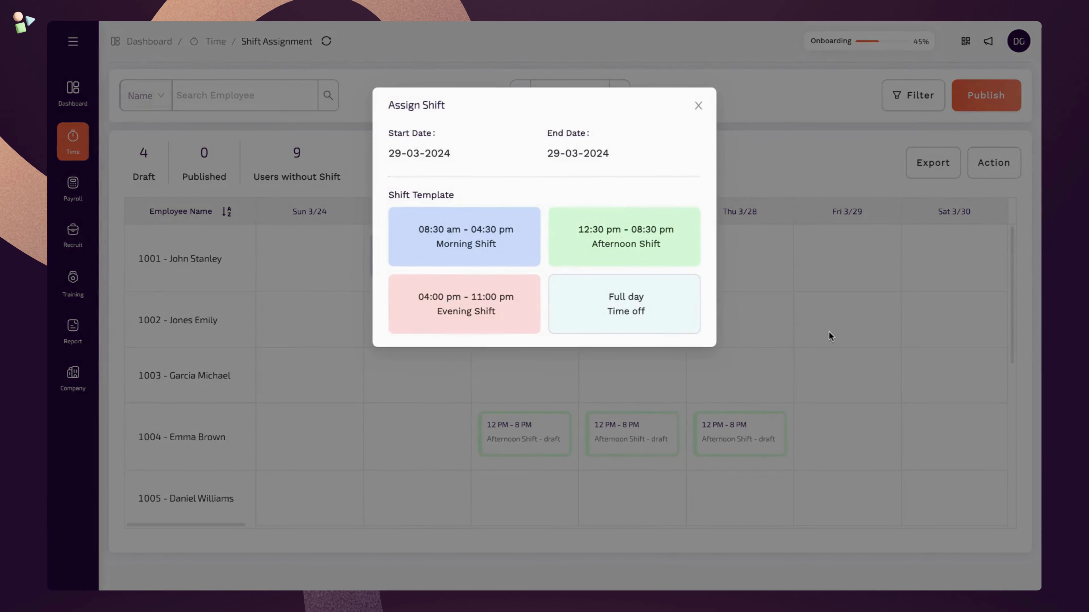
{"action": "left_click", "coordinate": [652, 329]}
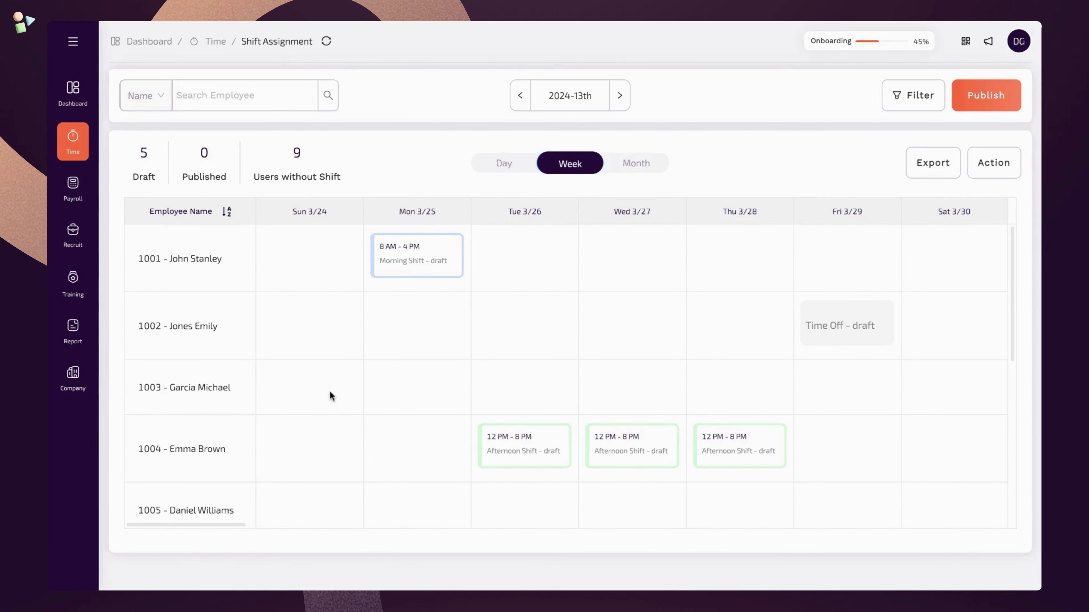
{"action": "left_click_drag", "start_coordinate": [329, 391], "coordinate": [516, 384]}
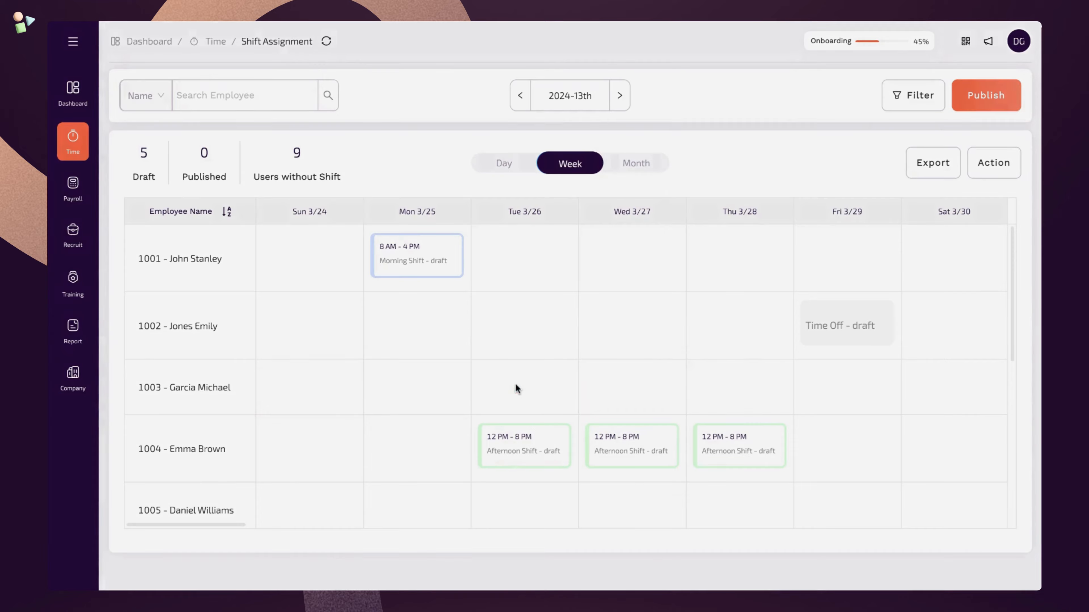
{"action": "left_click", "coordinate": [509, 320]}
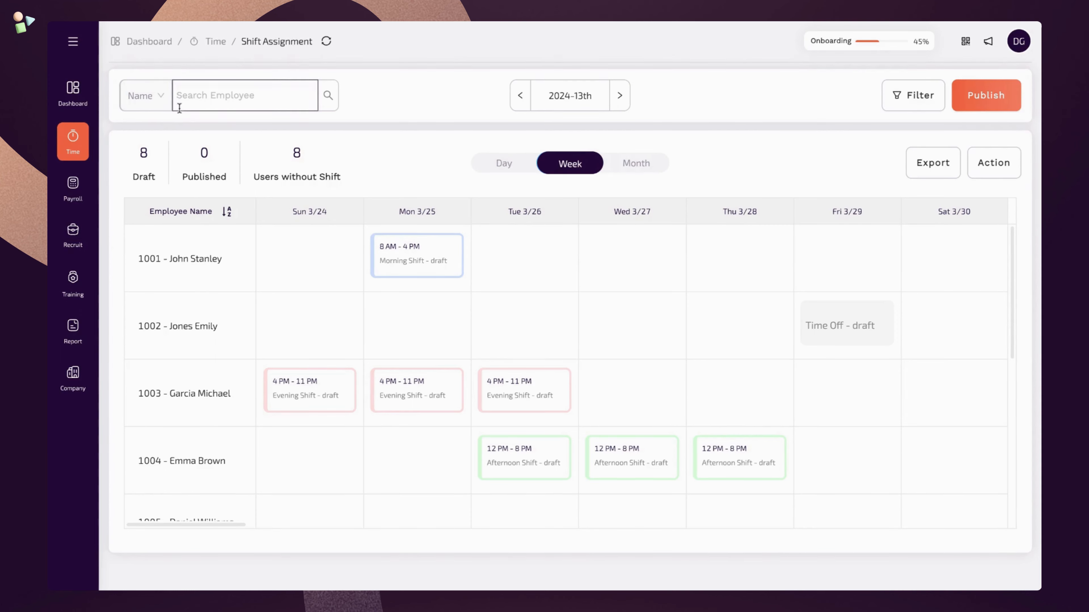
- Check the Name search and Filter options without changing them, then request publishing the week's drafts
{"action": "left_click", "coordinate": [162, 104]}
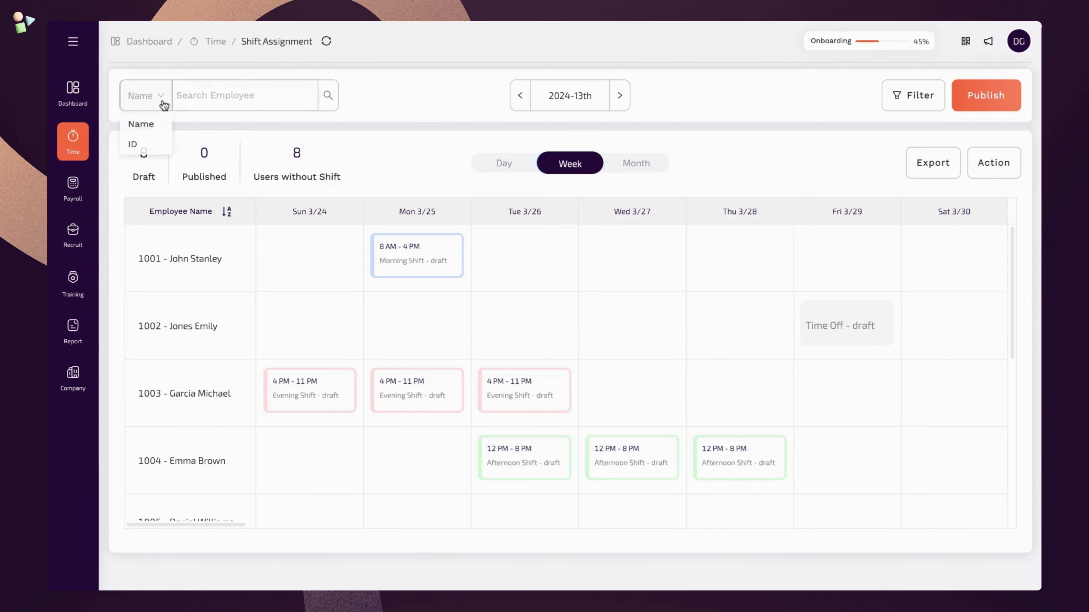
{"action": "left_click", "coordinate": [163, 105]}
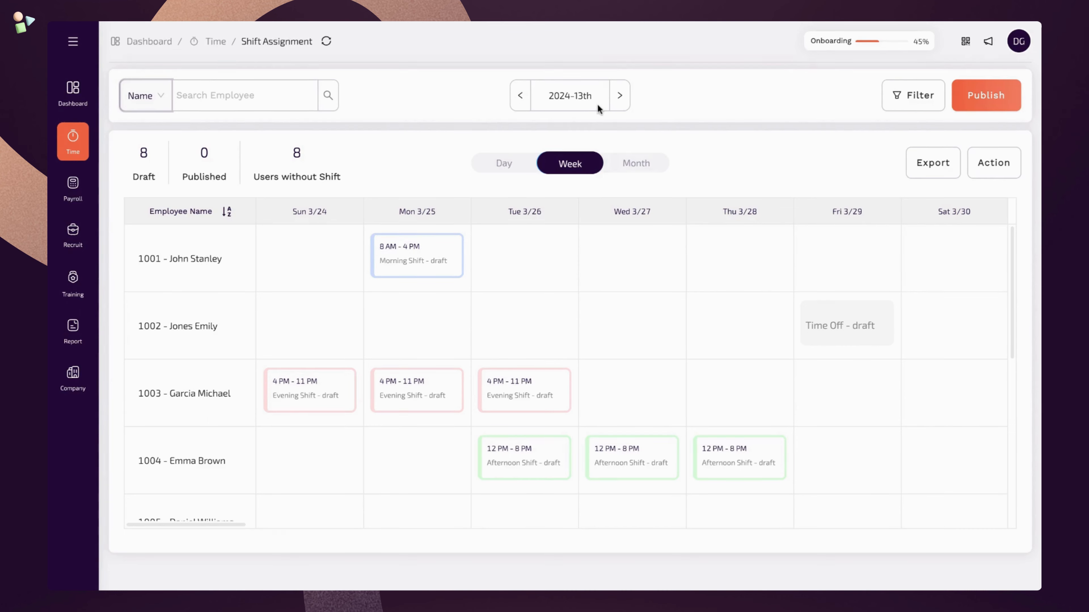
{"action": "left_click", "coordinate": [904, 103]}
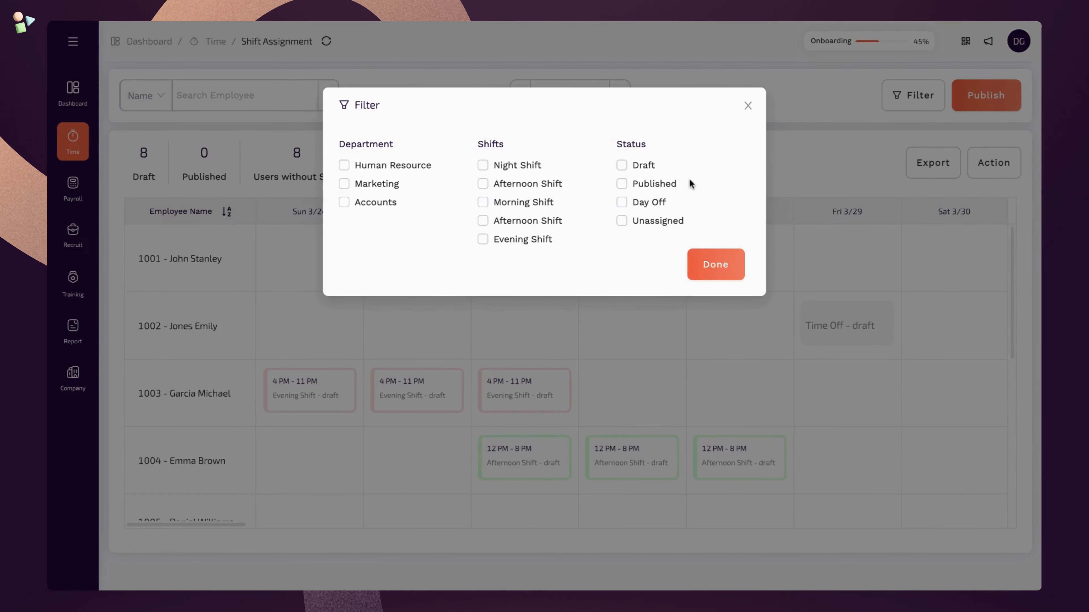
{"action": "left_click", "coordinate": [712, 259]}
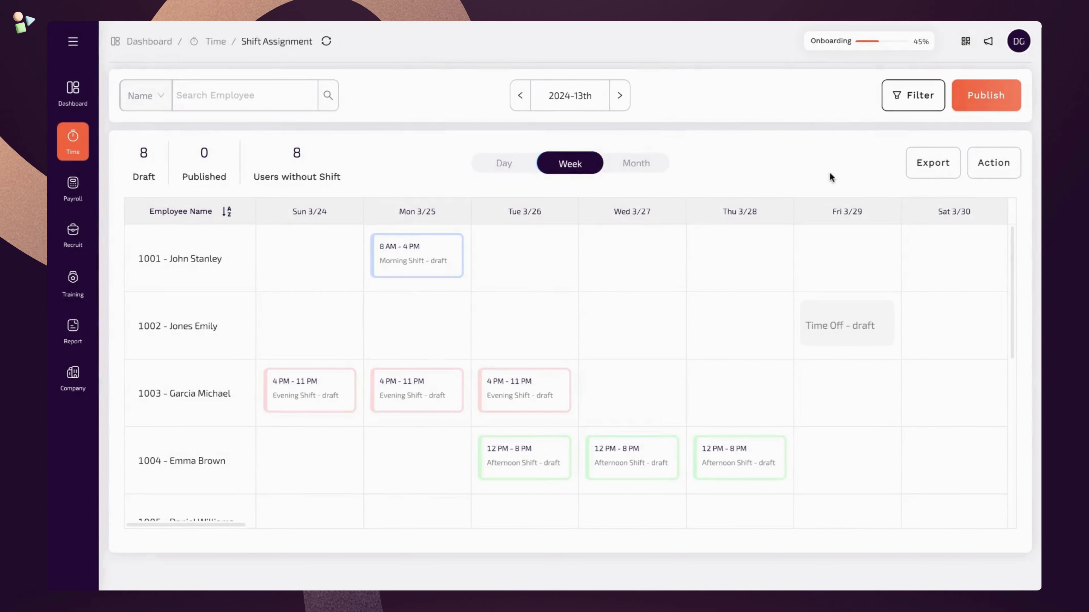
{"action": "left_click", "coordinate": [995, 107]}
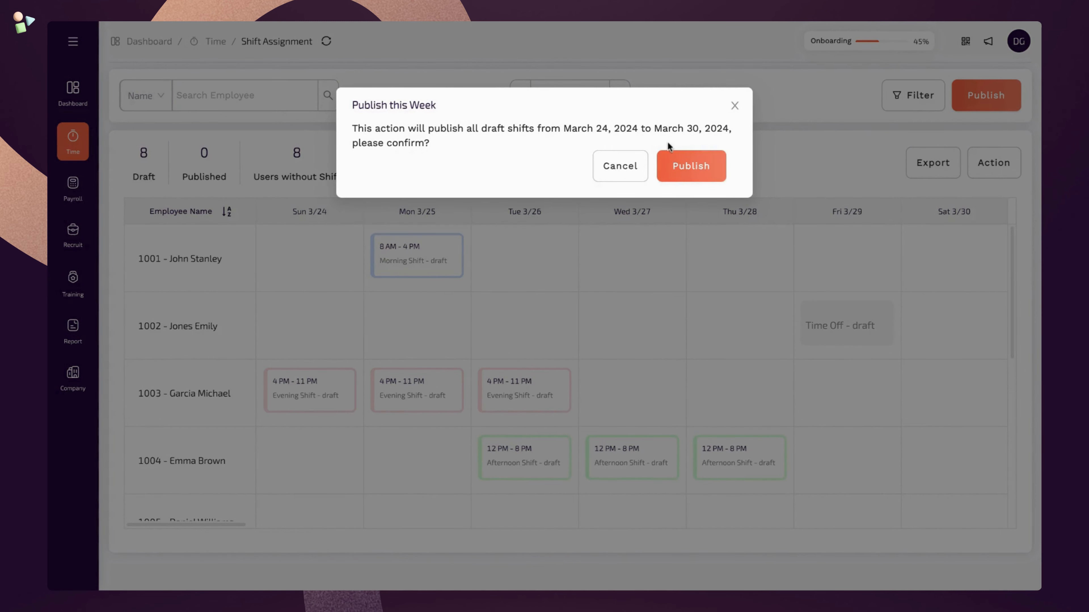
- Confirm publishing all eight draft shifts for March 24–30, 2024
{"action": "left_click", "coordinate": [693, 176]}
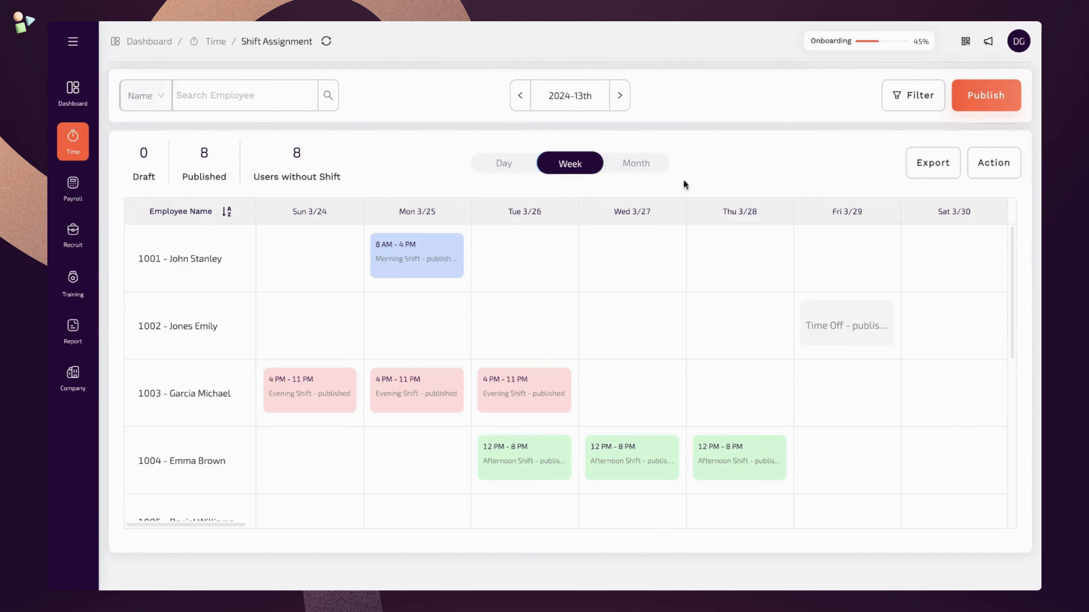
{"action": "left_click", "coordinate": [933, 174]}
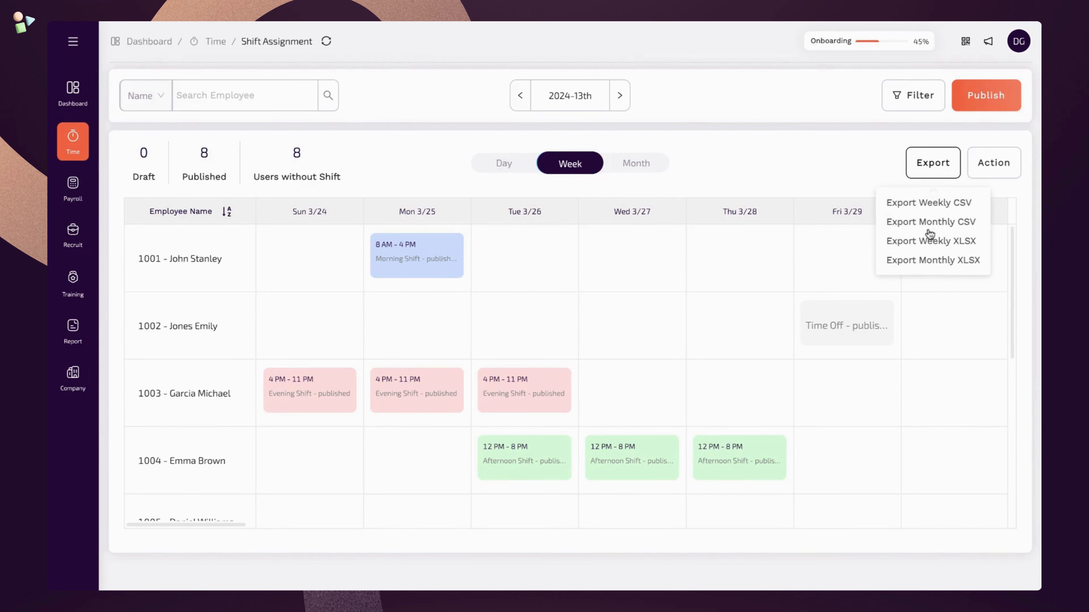
{"action": "left_click", "coordinate": [936, 162]}
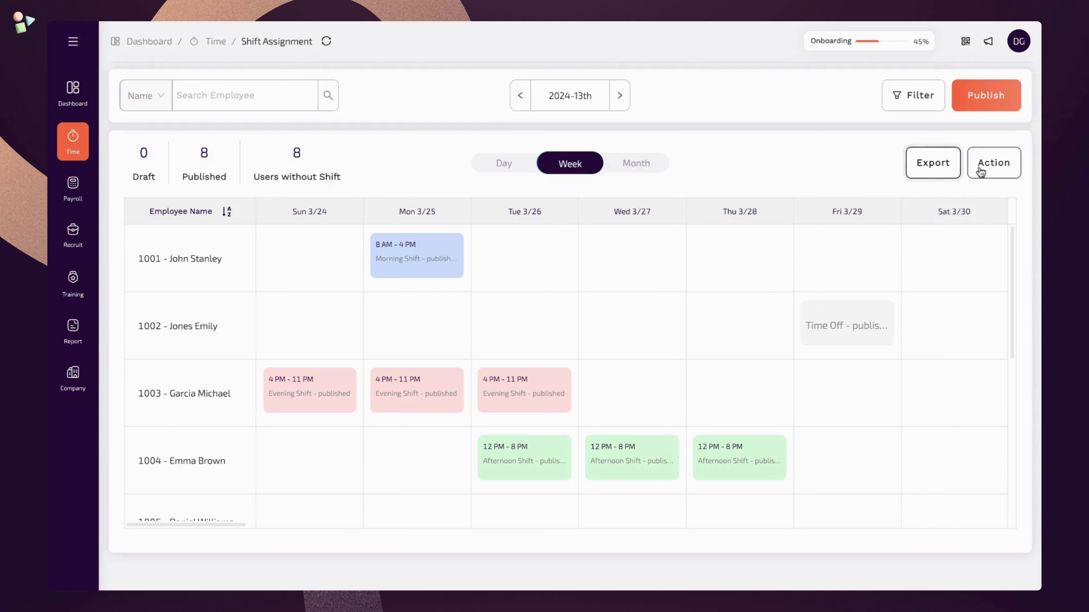
{"action": "left_click", "coordinate": [981, 172]}
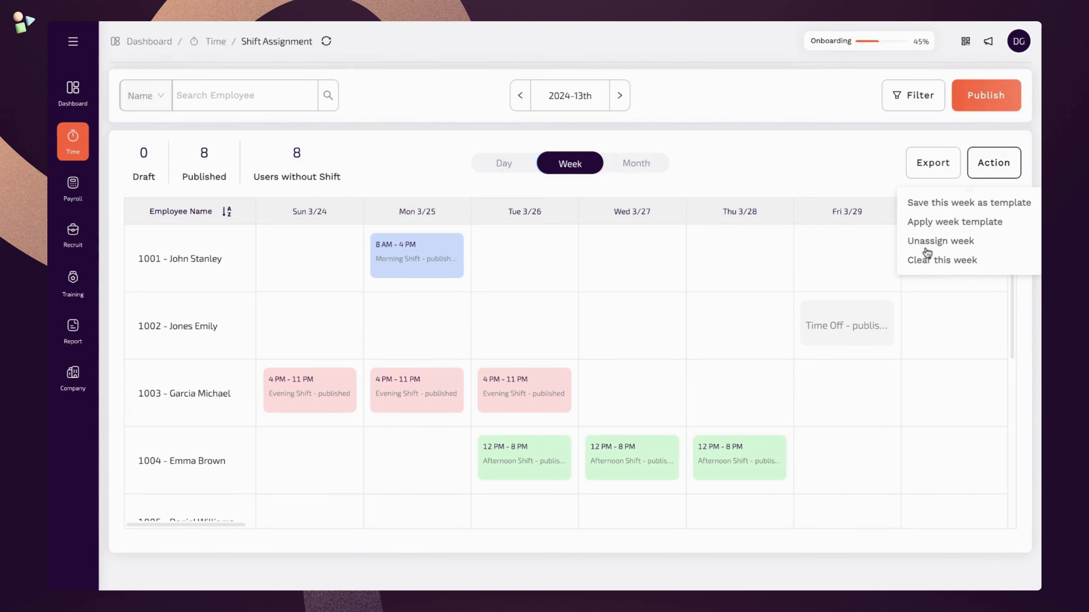
{"action": "left_click", "coordinate": [999, 178]}
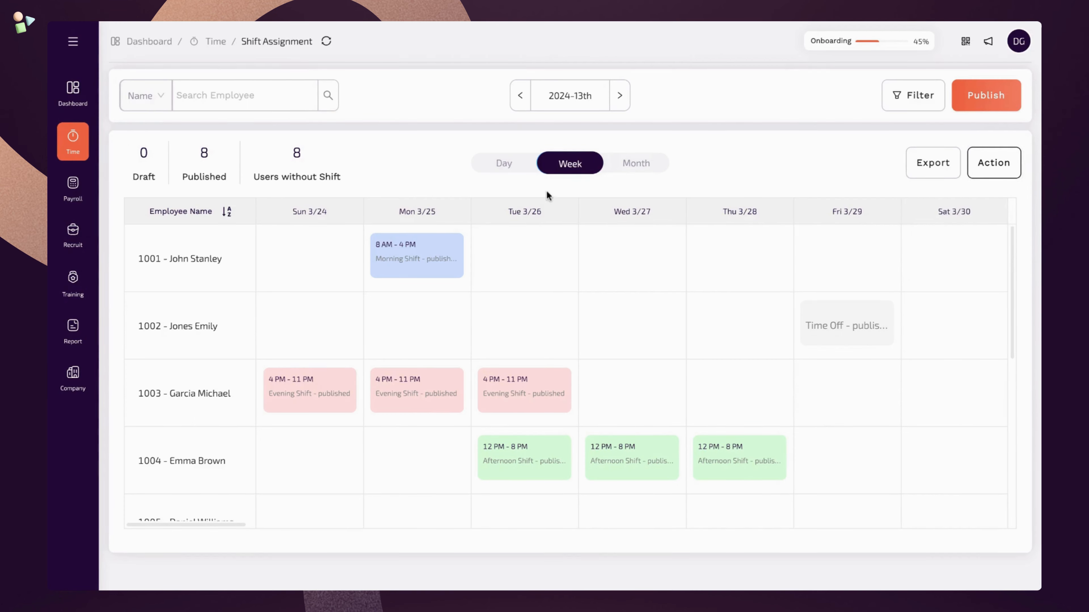
- Cycle the schedule through Day, Week and Month views, ending back on Week view
{"action": "left_click", "coordinate": [516, 175]}
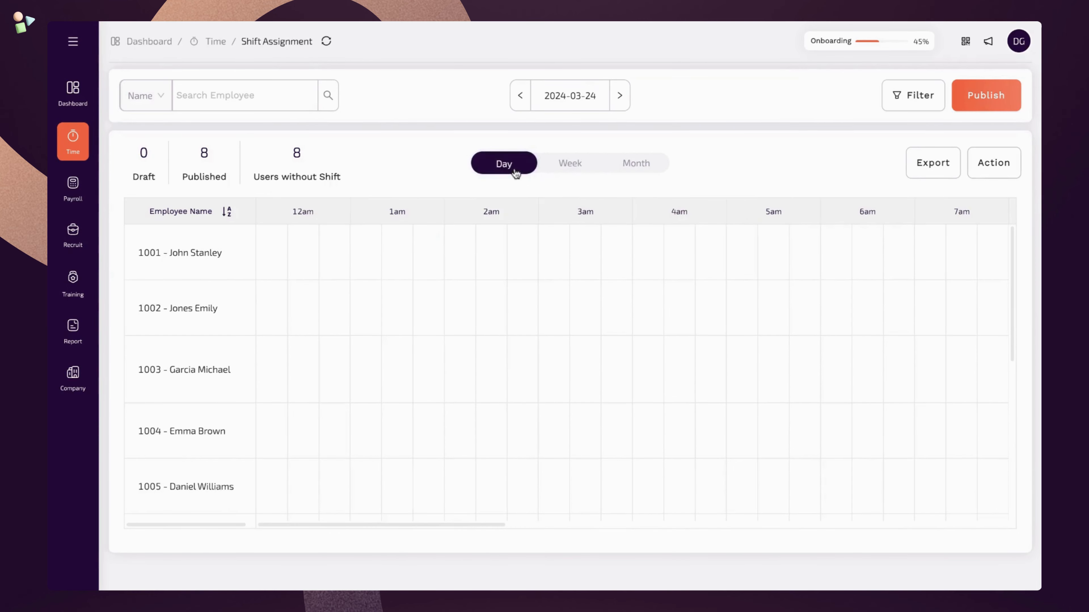
{"action": "left_click", "coordinate": [591, 167]}
{"action": "left_click", "coordinate": [631, 167]}
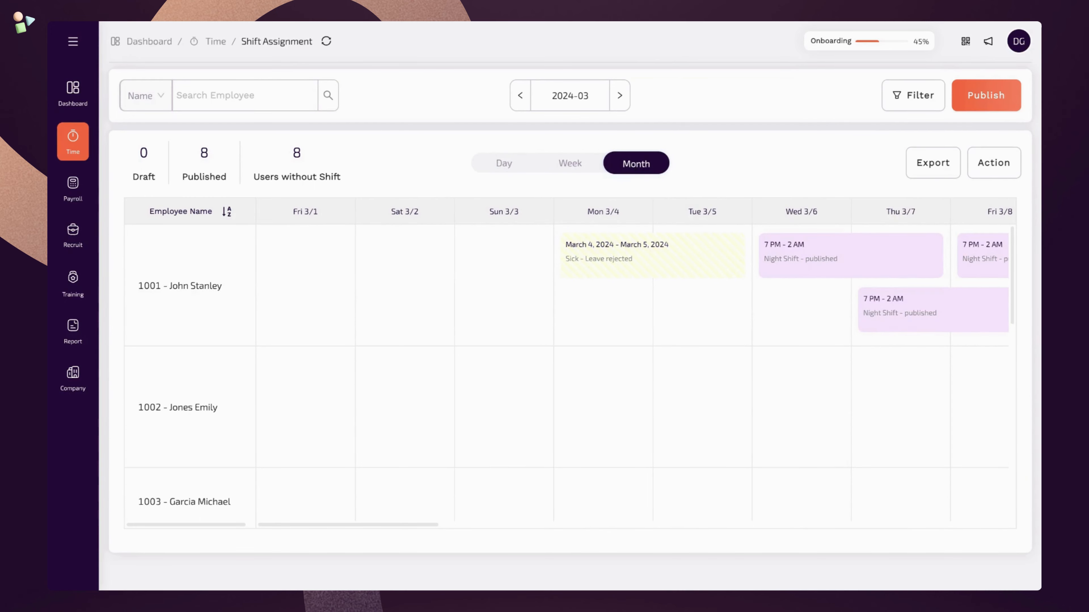
{"action": "left_click", "coordinate": [599, 163]}
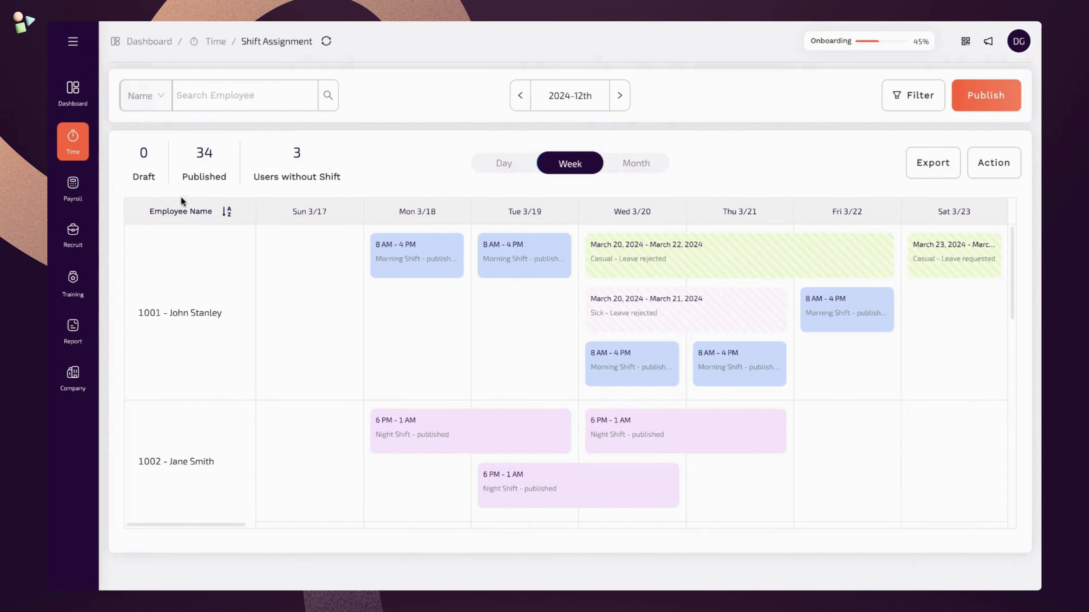
- Go to Time > Timesheet to see the 01-03-2024 to 22-03-2024 timesheets
{"action": "left_click", "coordinate": [88, 150]}
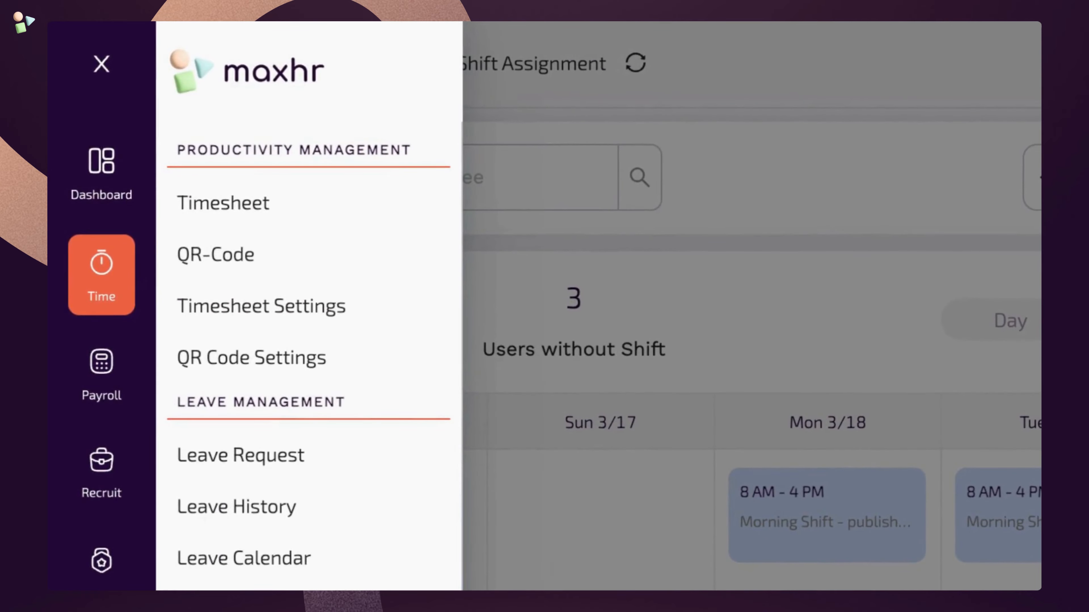
{"action": "left_click", "coordinate": [330, 217]}
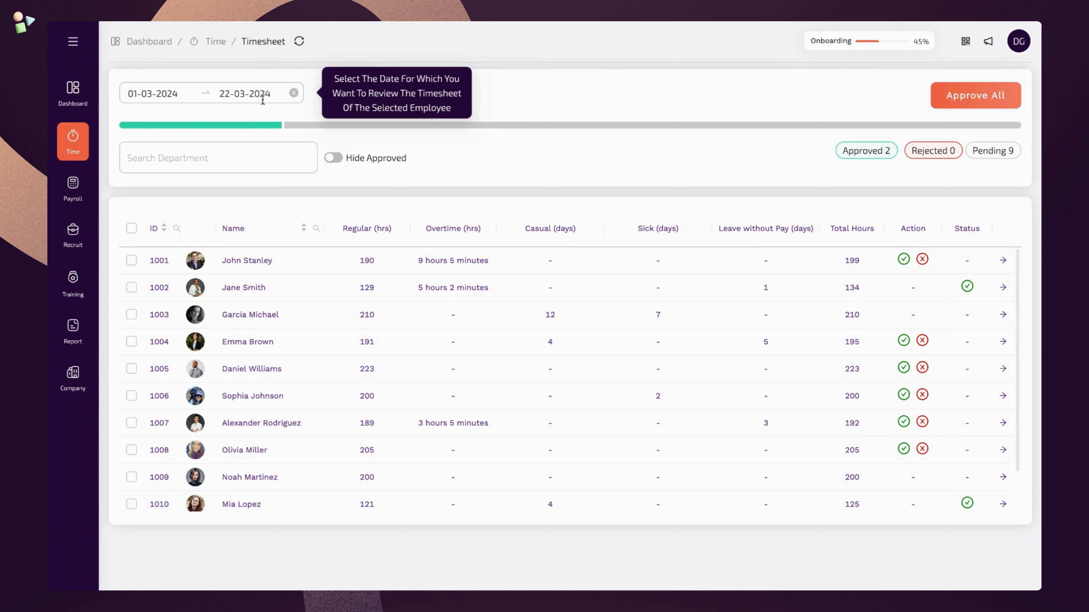
- Open the first employee's detailed timesheet, checking the department and name search and approved-hours toggle
{"action": "left_click", "coordinate": [225, 155]}
{"action": "left_click", "coordinate": [225, 155]}
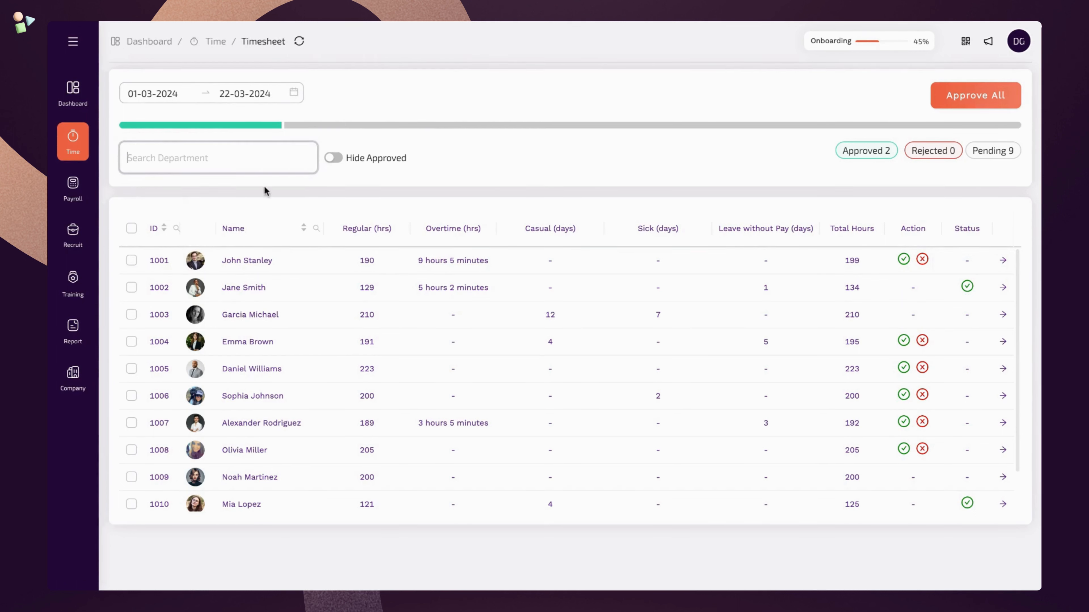
{"action": "left_click", "coordinate": [316, 228]}
{"action": "left_click", "coordinate": [317, 230]}
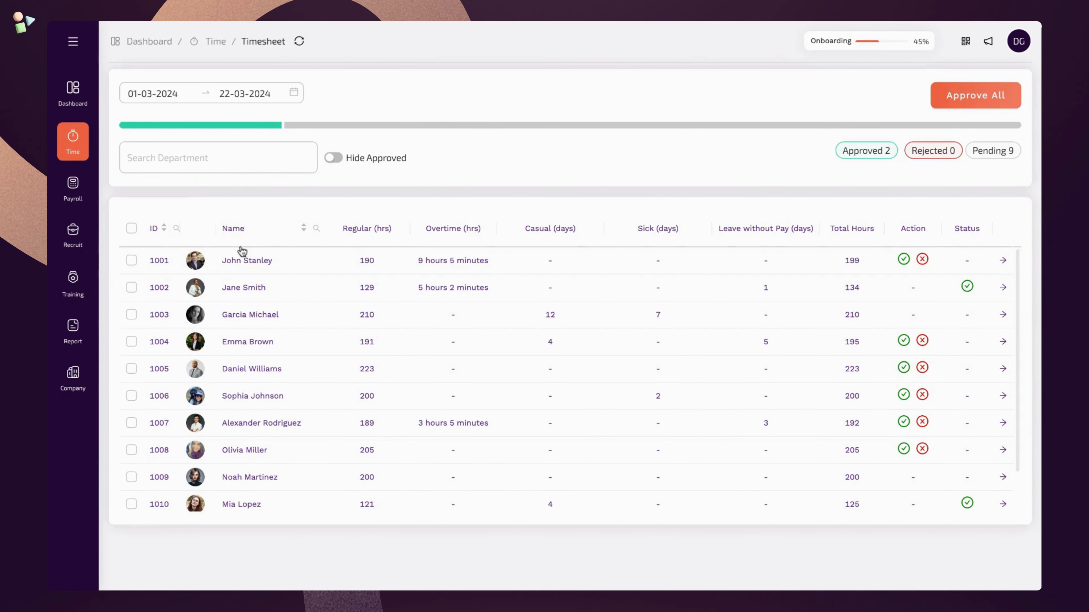
{"action": "left_click", "coordinate": [200, 270]}
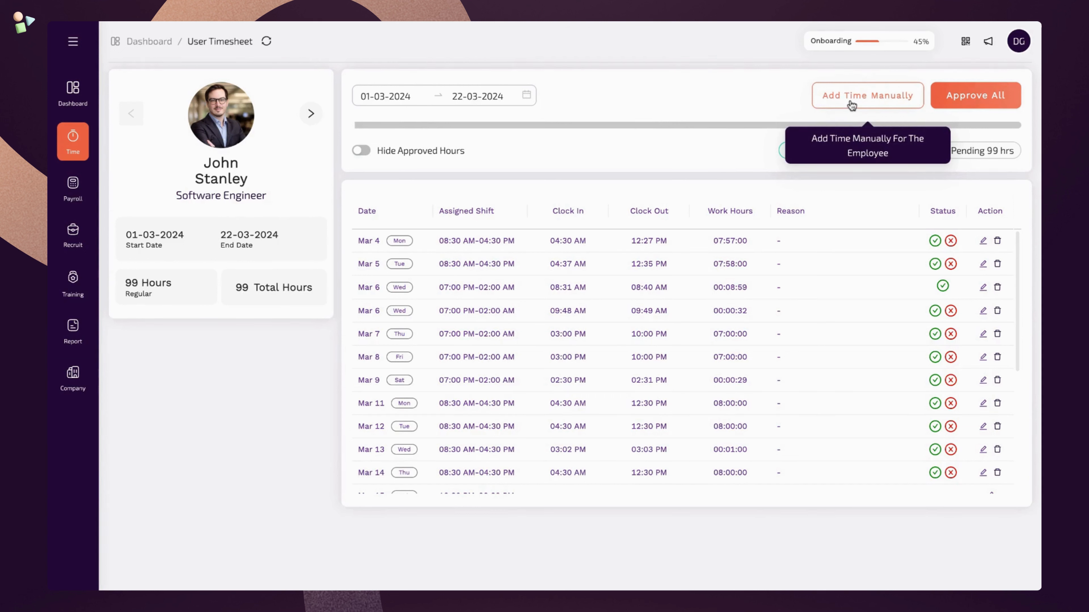
{"action": "left_click", "coordinate": [362, 153]}
{"action": "left_click", "coordinate": [362, 154]}
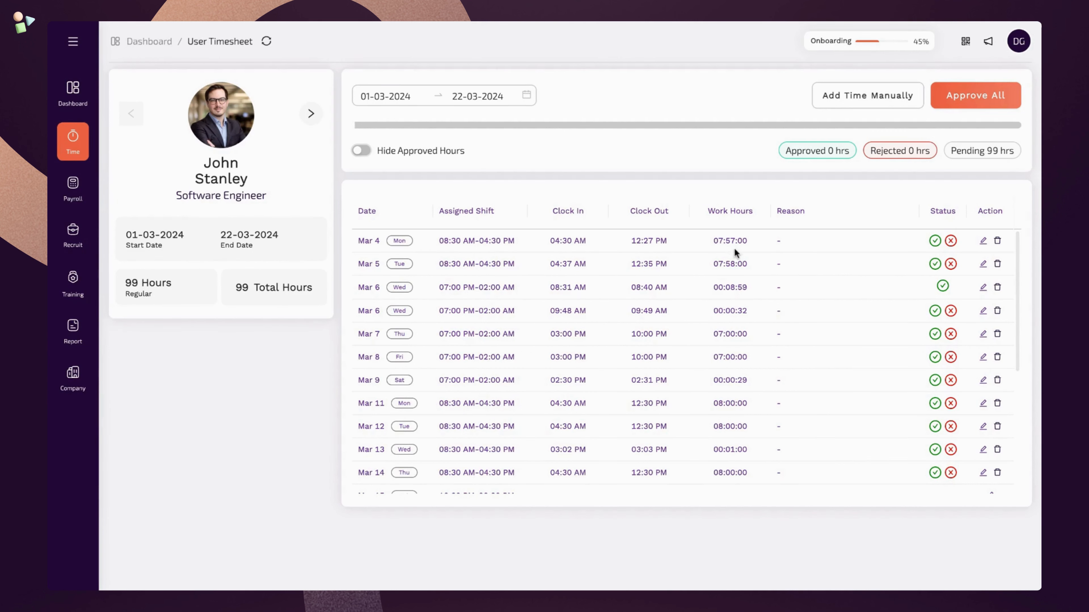
- Approve the Mar 4 entry, reject Mar 5, then approve all entries and move to the next timesheet
{"action": "left_click", "coordinate": [933, 242]}
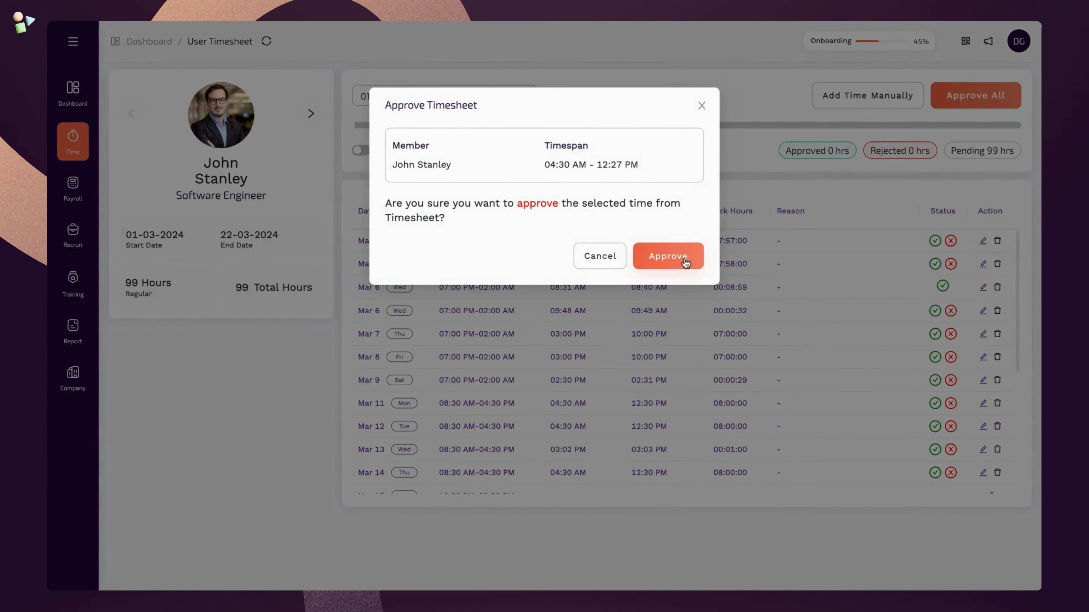
{"action": "left_click", "coordinate": [684, 260]}
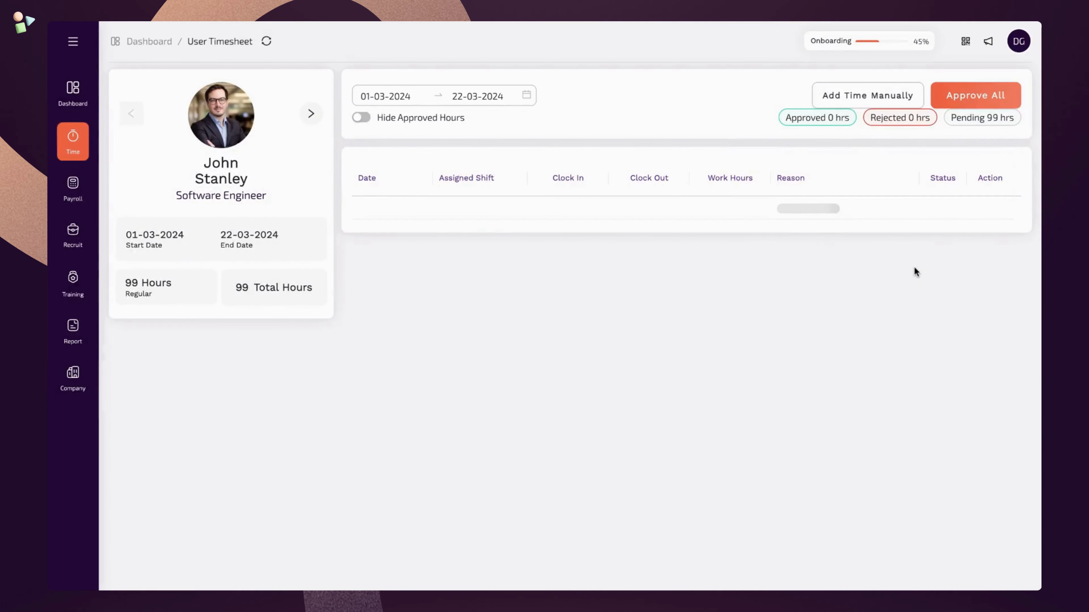
{"action": "left_click", "coordinate": [951, 264]}
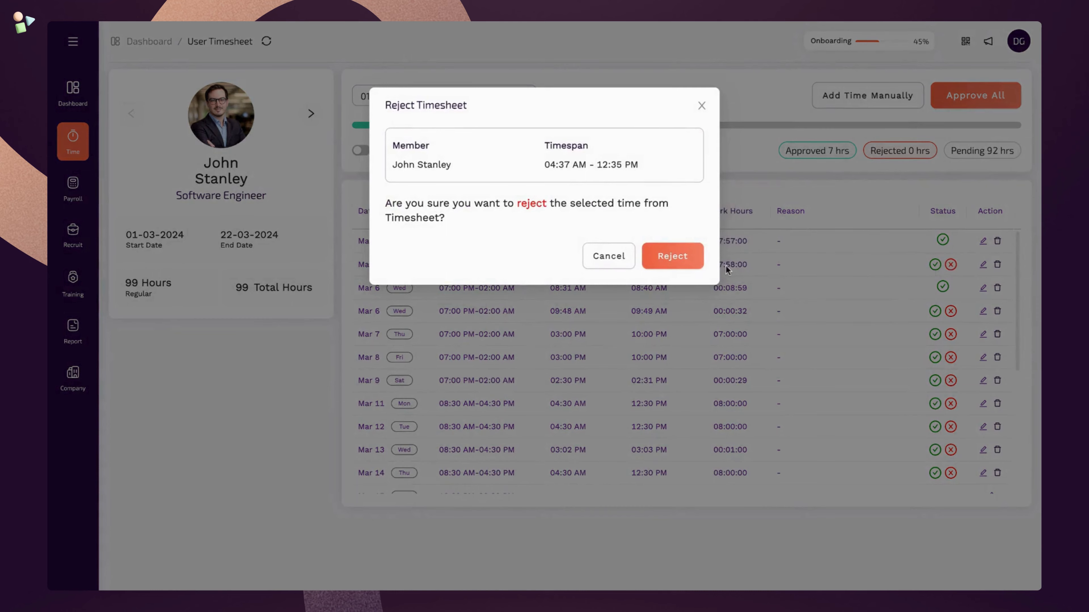
{"action": "left_click", "coordinate": [695, 262]}
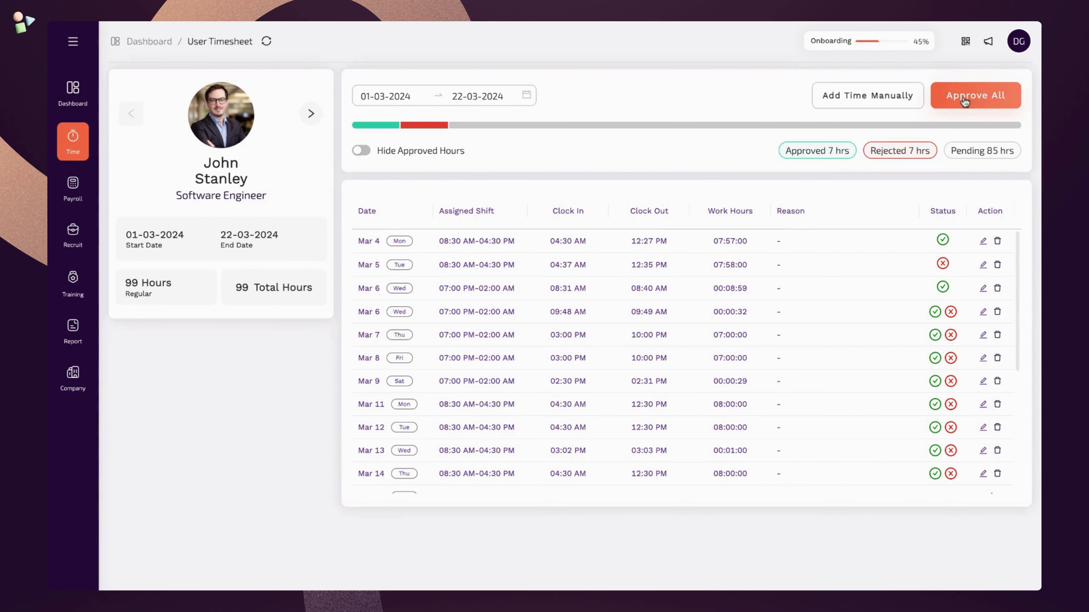
{"action": "left_click", "coordinate": [974, 95]}
{"action": "left_click", "coordinate": [681, 258]}
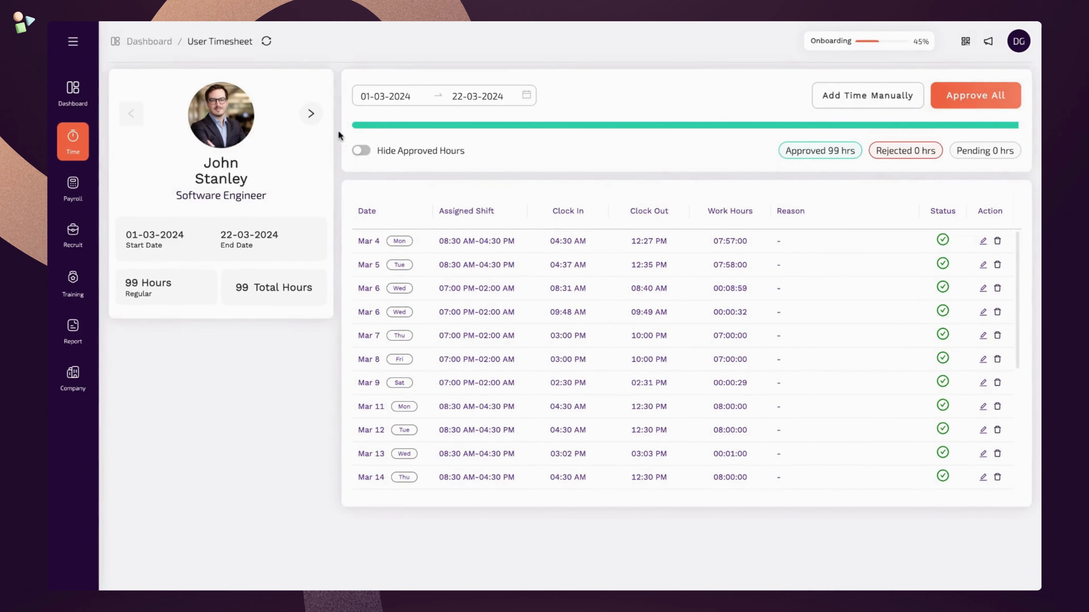
{"action": "left_click", "coordinate": [312, 114]}
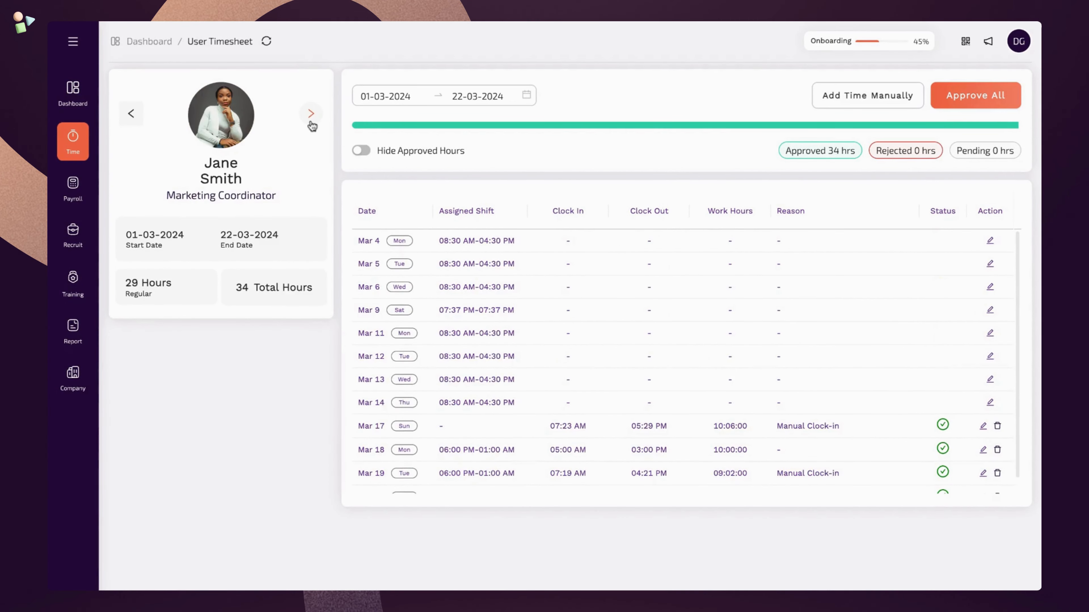
- Step through the remaining employee timesheets, then return to the 1–22 March timesheet list
{"action": "left_click", "coordinate": [311, 115]}
{"action": "left_click", "coordinate": [311, 115]}
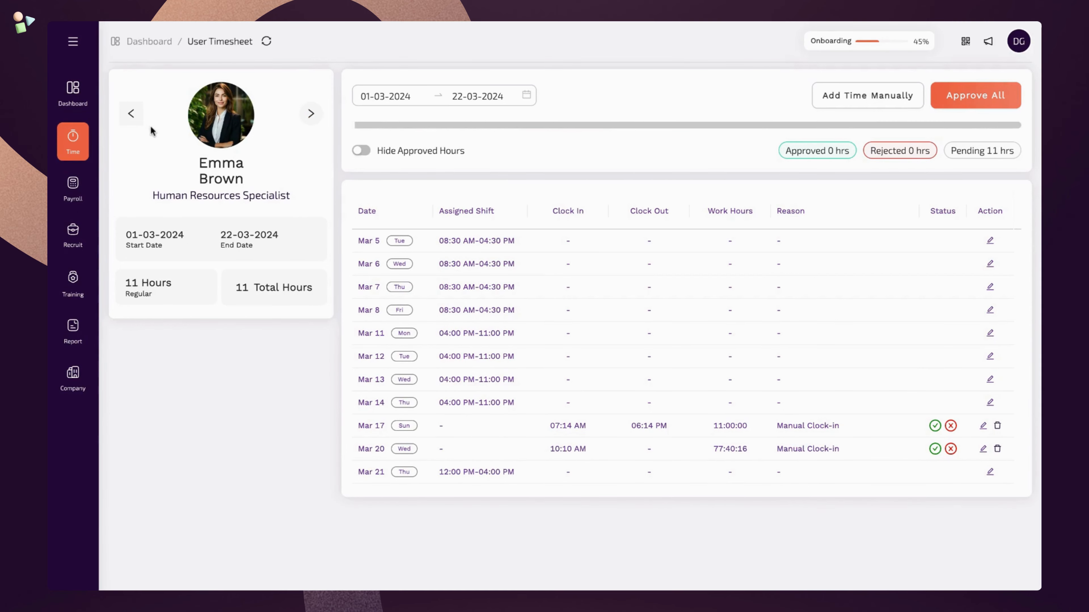
{"action": "left_click", "coordinate": [73, 142]}
{"action": "left_click", "coordinate": [143, 108]}
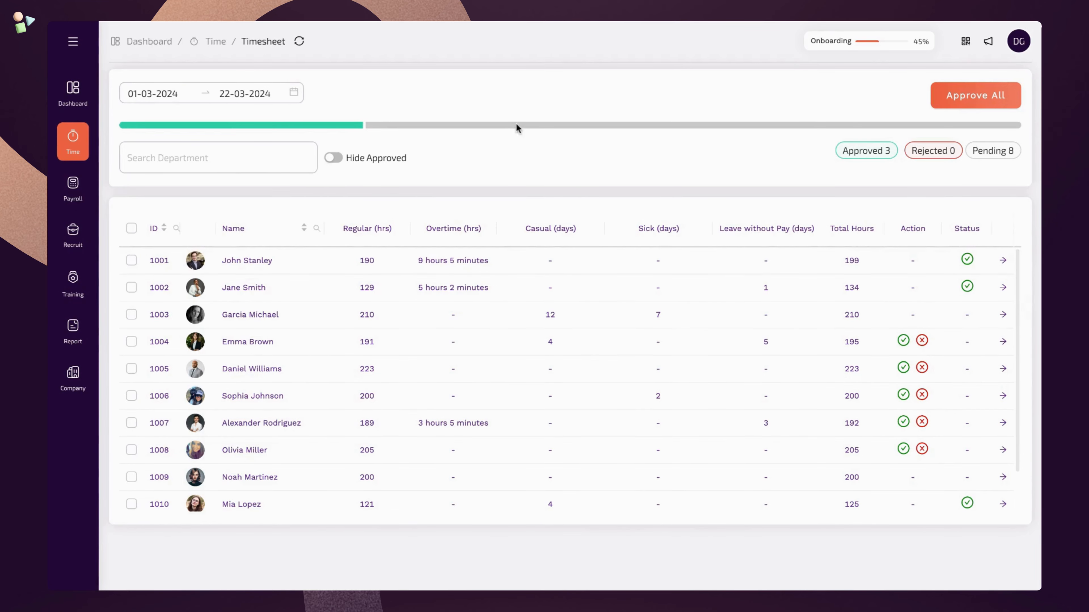
- Approve all pending March 1–22, 2024 timesheets, leaving 9 approved, then show the Payroll menu
{"action": "left_click", "coordinate": [976, 107]}
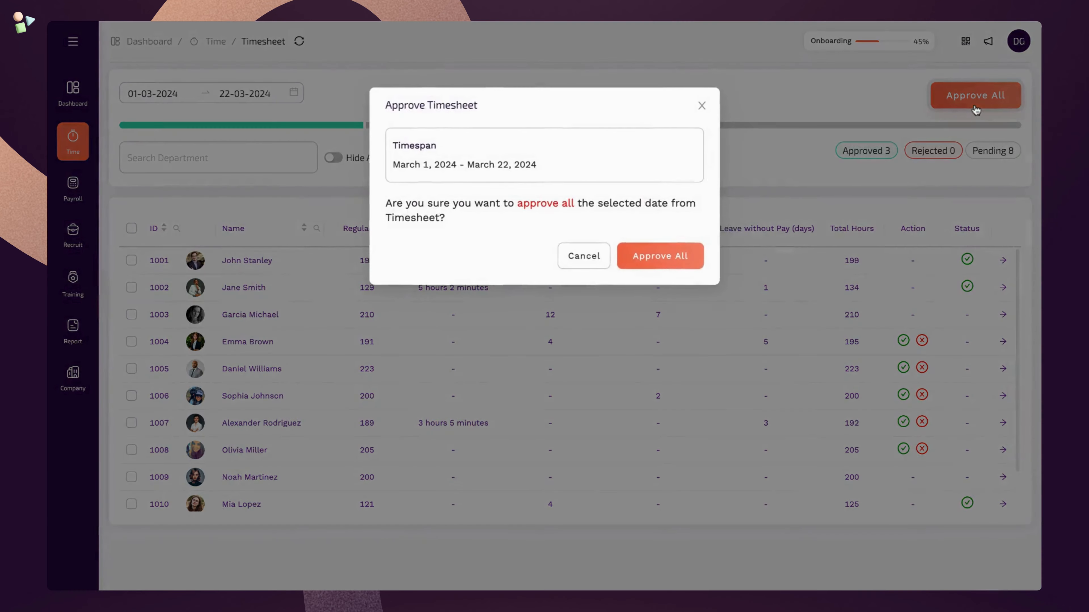
{"action": "left_click", "coordinate": [686, 264]}
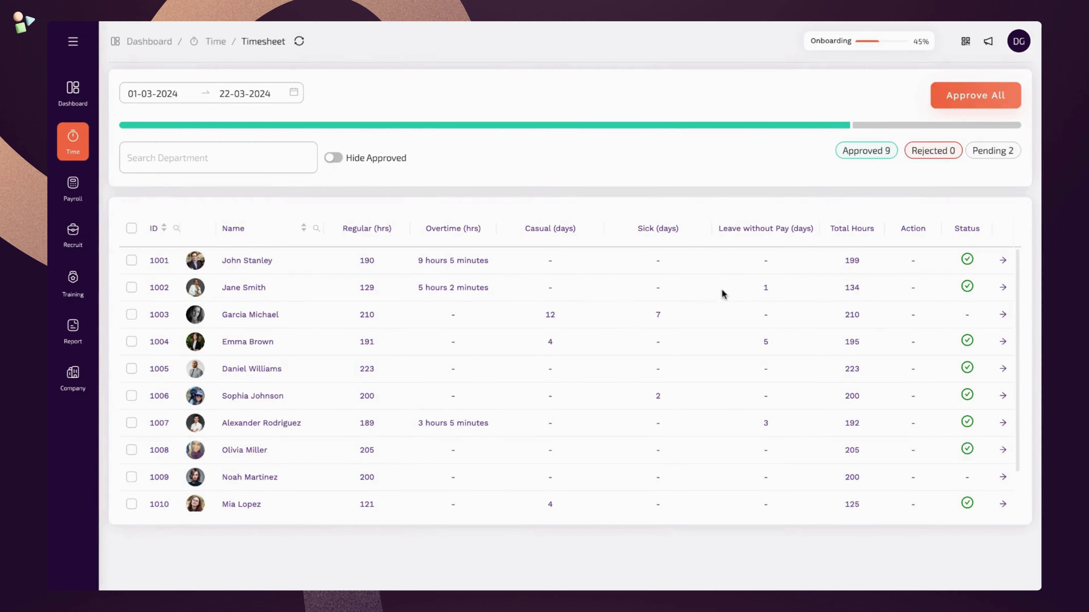
{"action": "scroll", "coordinate": [721, 291], "scroll_direction": "down", "scroll_amount": 2}
{"action": "scroll", "coordinate": [721, 290], "scroll_direction": "up", "scroll_amount": 2}
{"action": "scroll", "coordinate": [627, 343], "scroll_direction": "up", "scroll_amount": 2}
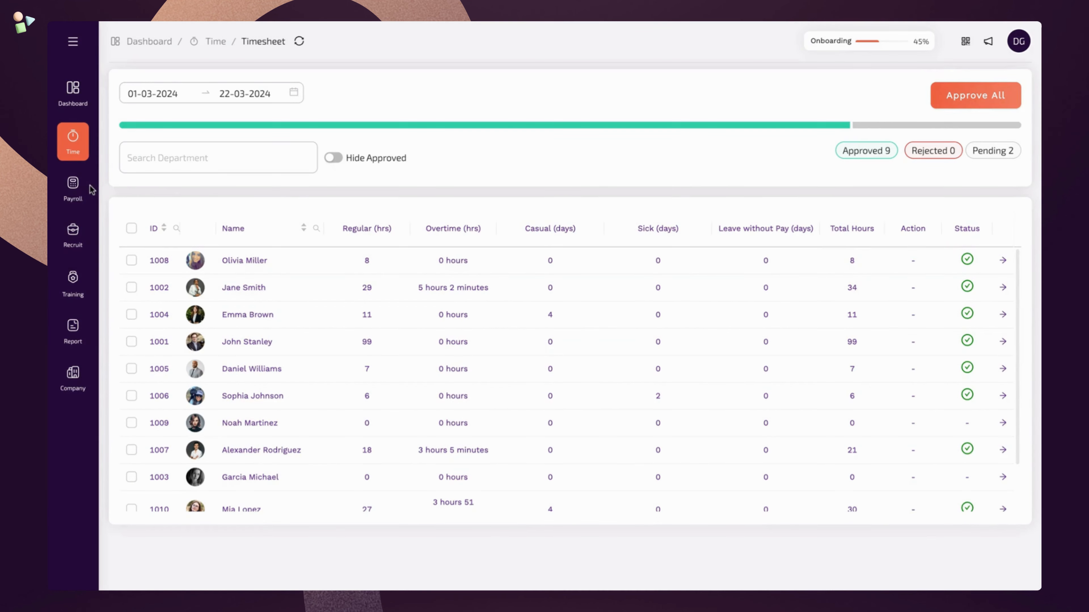
{"action": "left_click", "coordinate": [84, 192]}
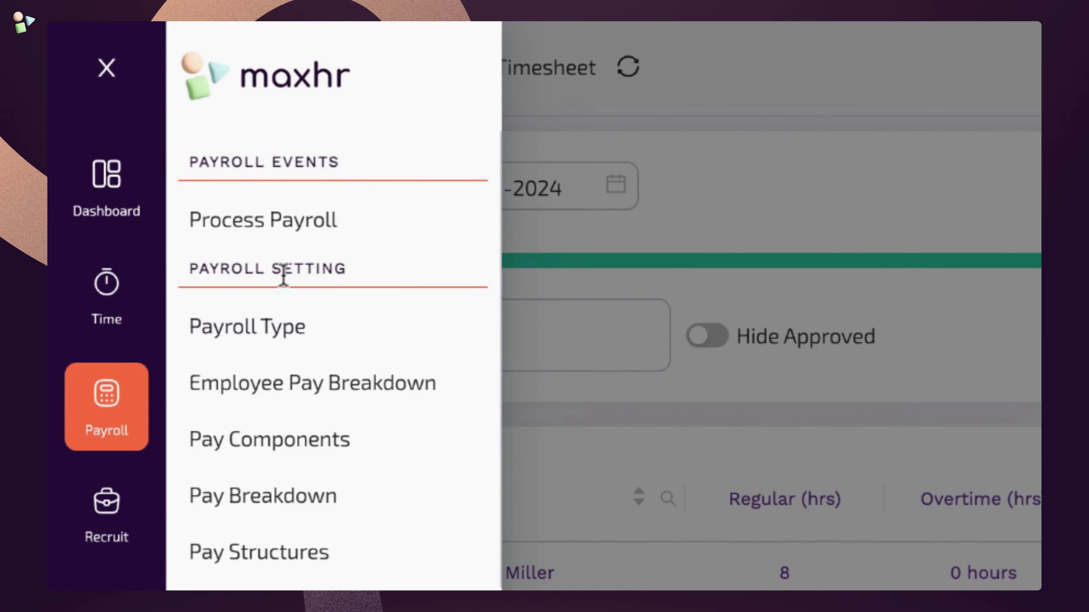
- Go through Process Payroll to the empty Pay Breakdown page
{"action": "left_click", "coordinate": [384, 236]}
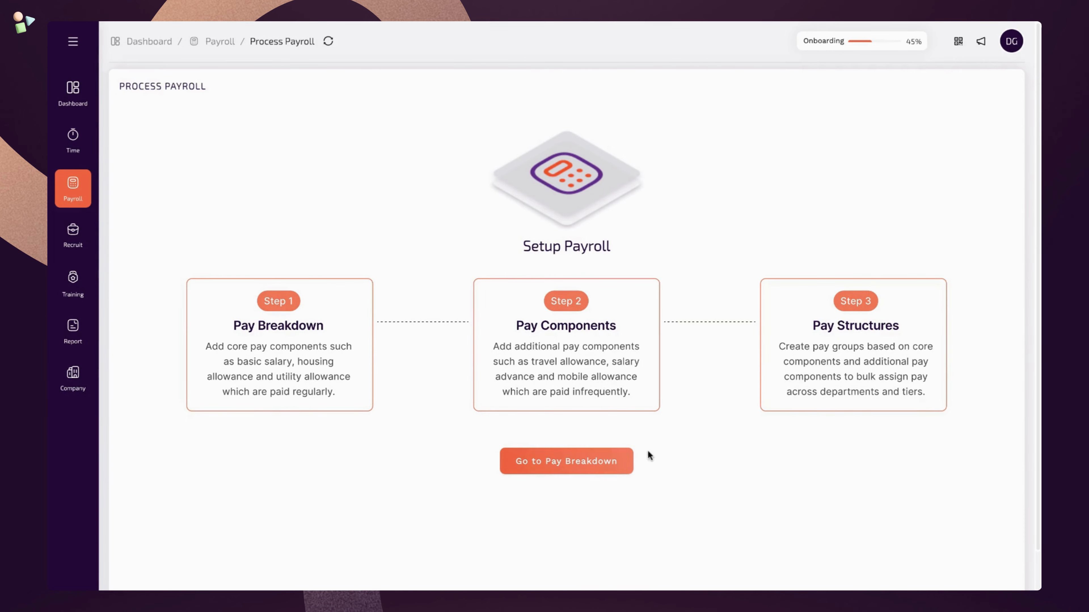
{"action": "left_click", "coordinate": [629, 463]}
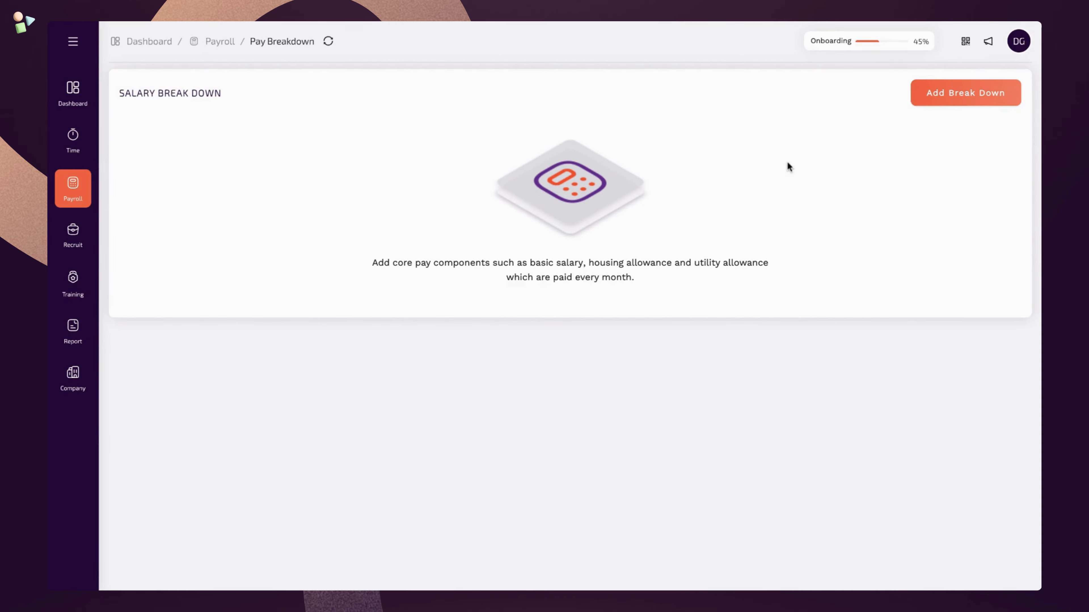
- Add salary breakdown categories Basic, Housing Allowance and Transport Allowance
{"action": "left_click", "coordinate": [959, 103]}
{"action": "left_click", "coordinate": [553, 132]}
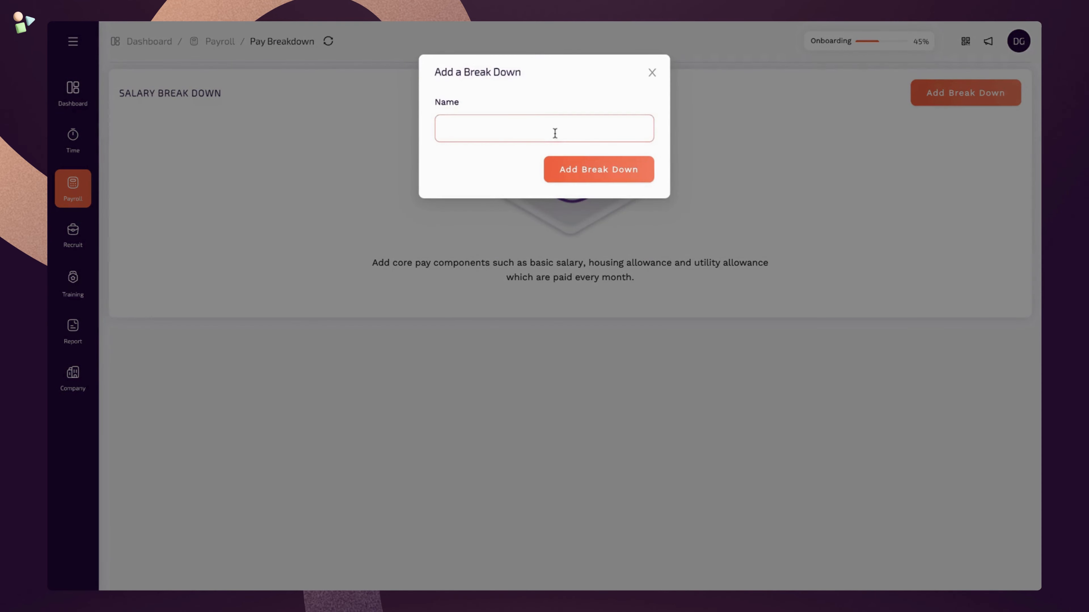
{"action": "type", "text": "Basic"}
{"action": "left_click", "coordinate": [575, 171]}
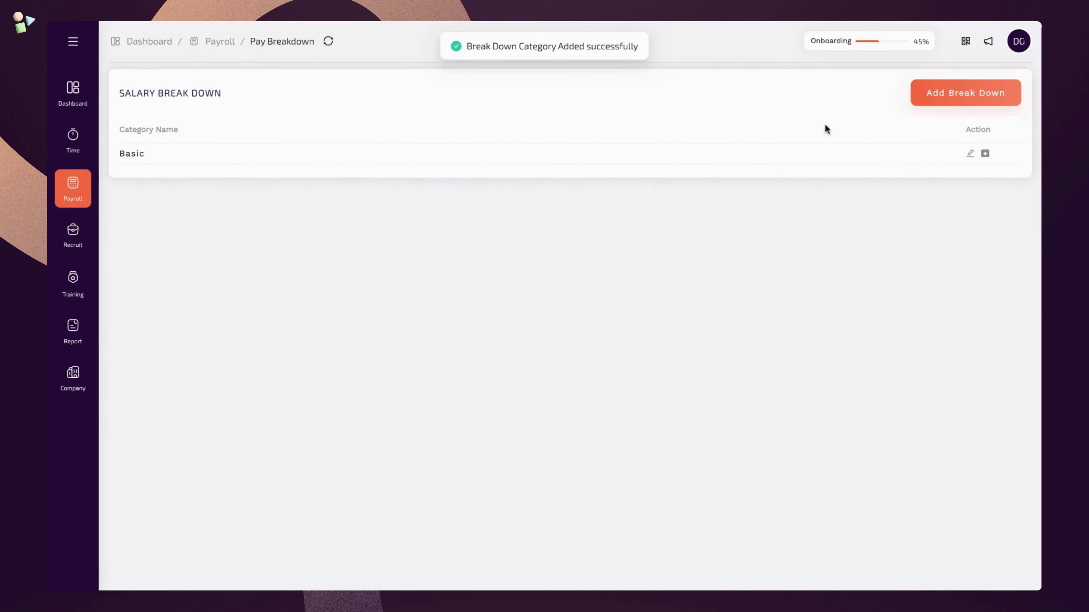
{"action": "left_click", "coordinate": [925, 103]}
{"action": "left_click", "coordinate": [533, 127]}
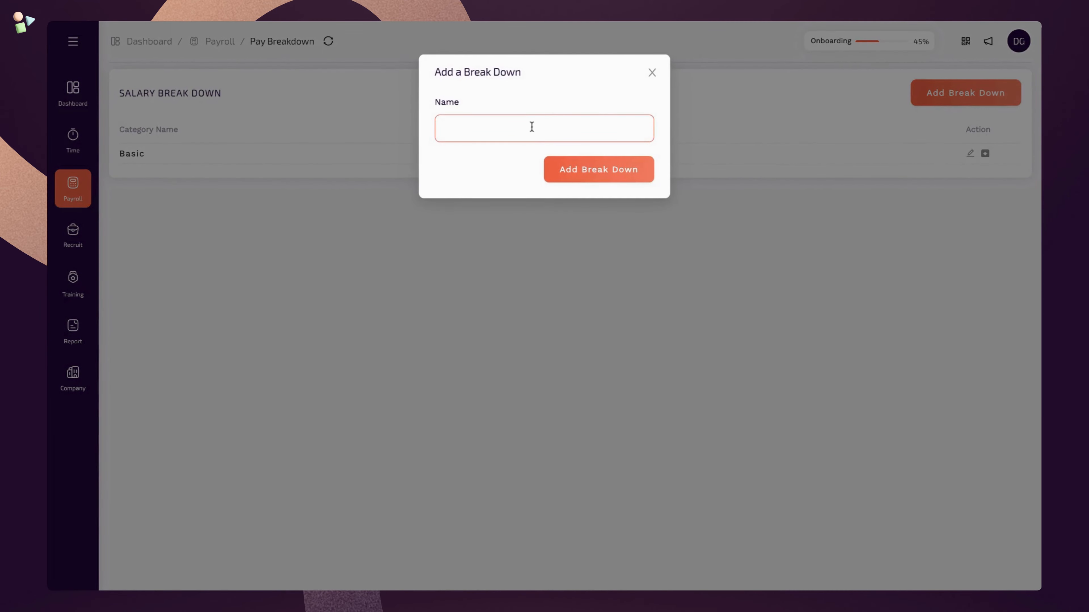
{"action": "type", "text": "Housing Allowance"}
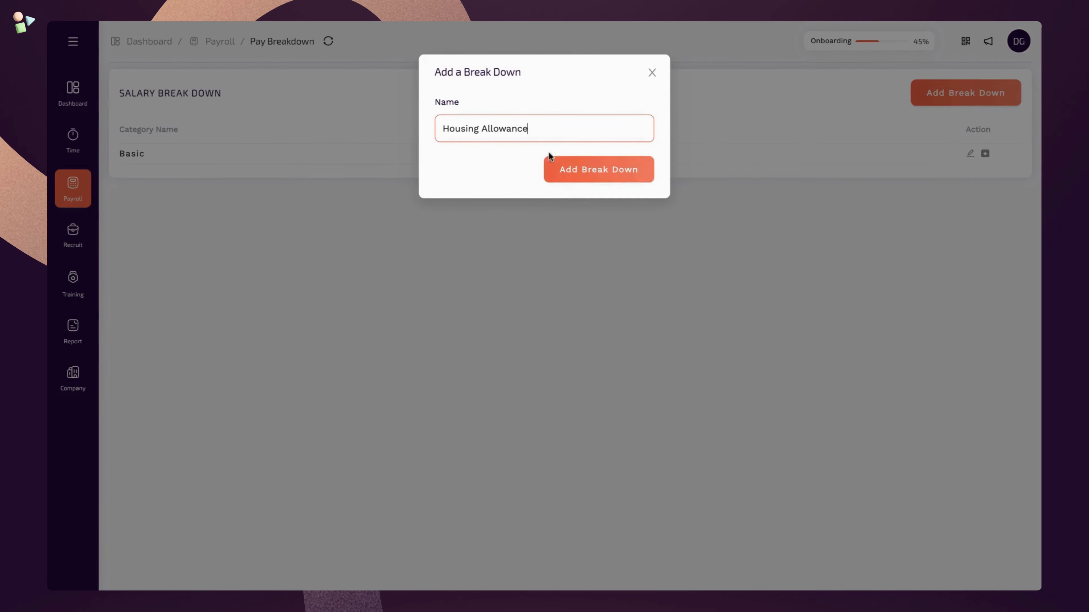
{"action": "left_click", "coordinate": [570, 171]}
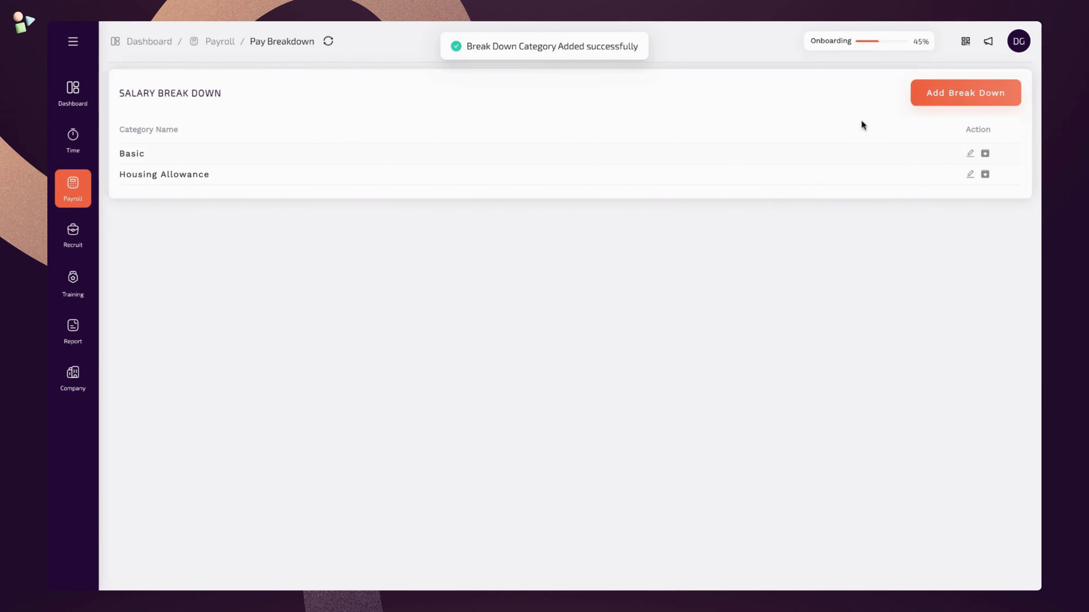
{"action": "left_click", "coordinate": [932, 103]}
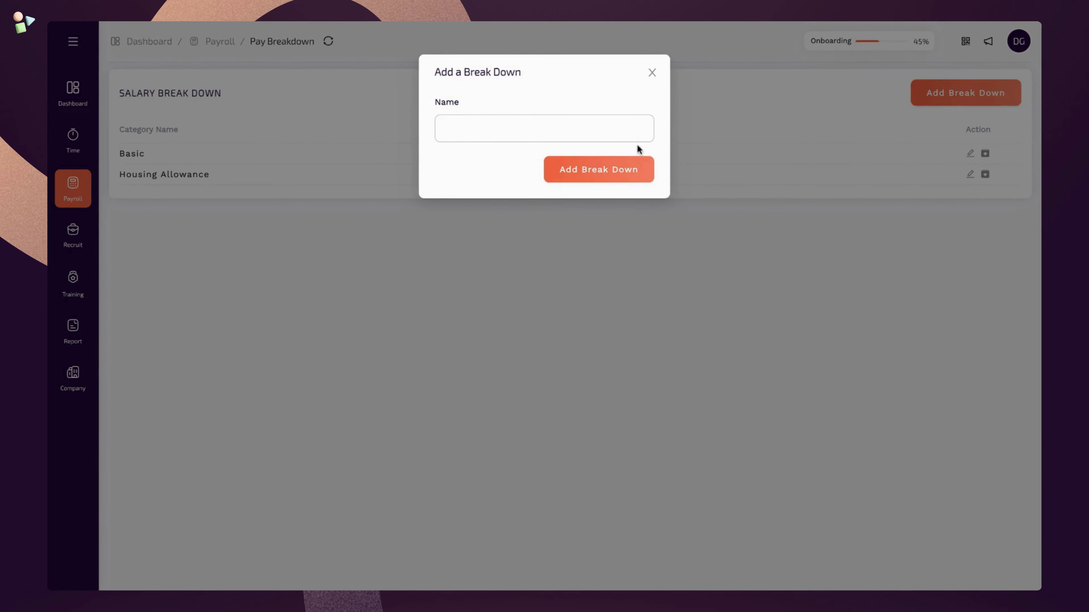
{"action": "left_click", "coordinate": [583, 137]}
{"action": "type", "text": "Transport Allowance"}
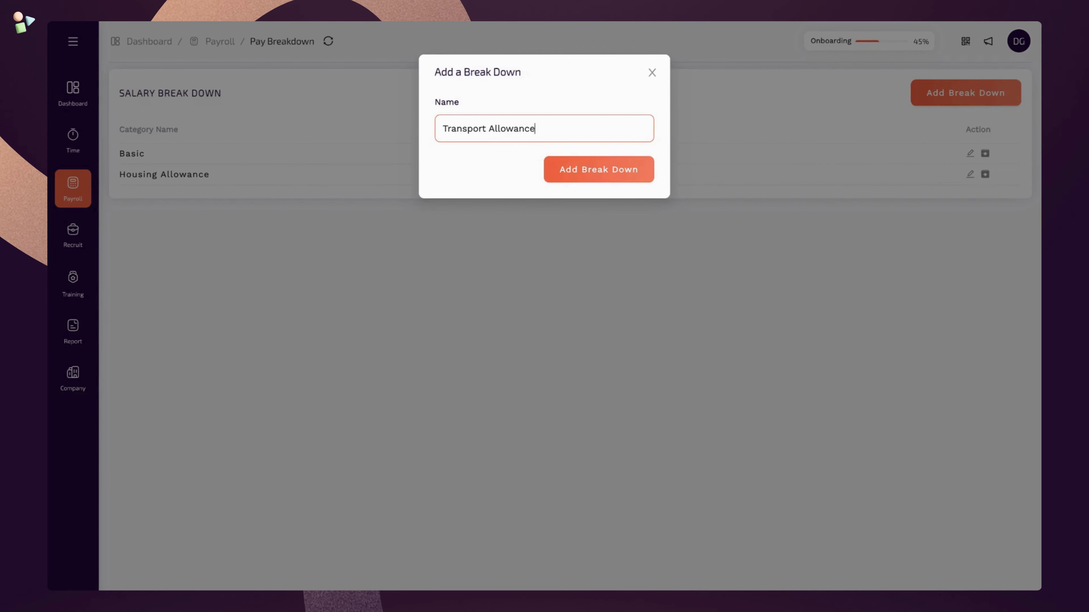
{"action": "left_click", "coordinate": [575, 178]}
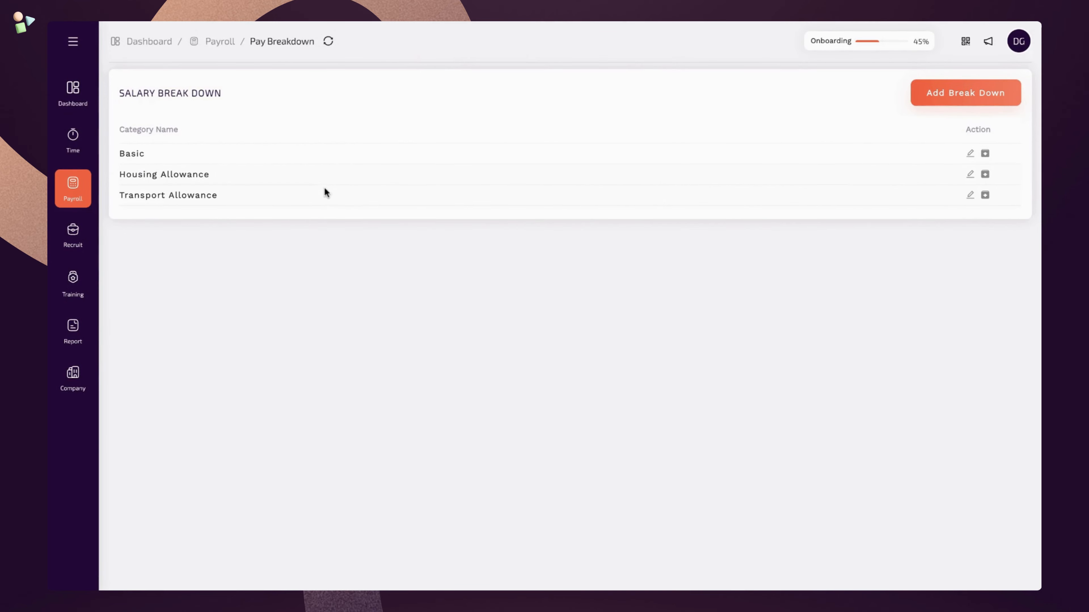
{"action": "left_click", "coordinate": [91, 194]}
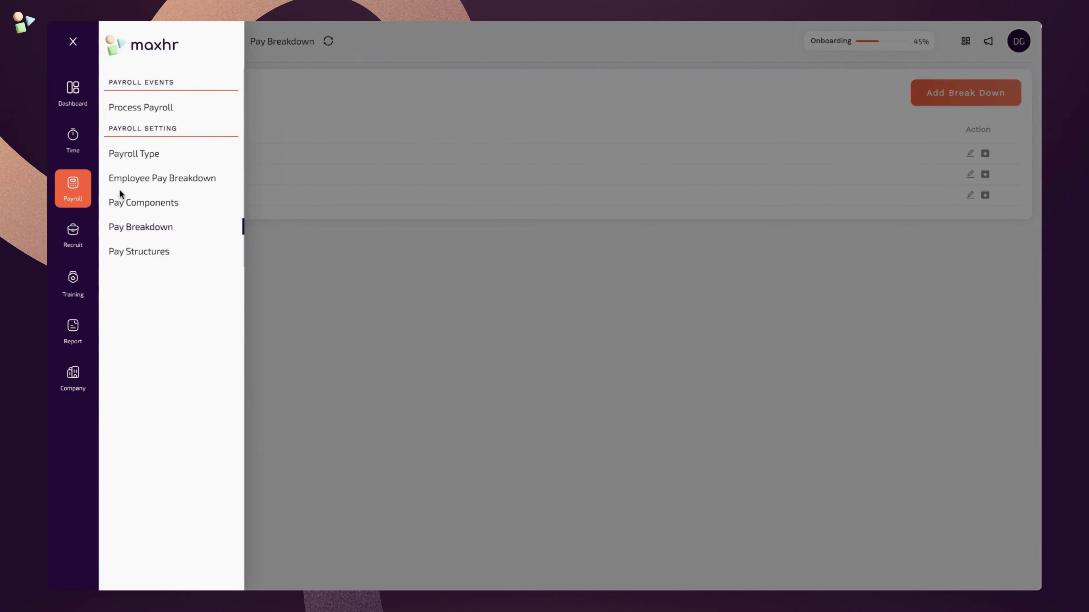
- Add addition Incentives/Commissions (IC): tax deductible, payment-days based, rounded off, with a sales-incentive description
{"action": "left_click", "coordinate": [190, 207]}
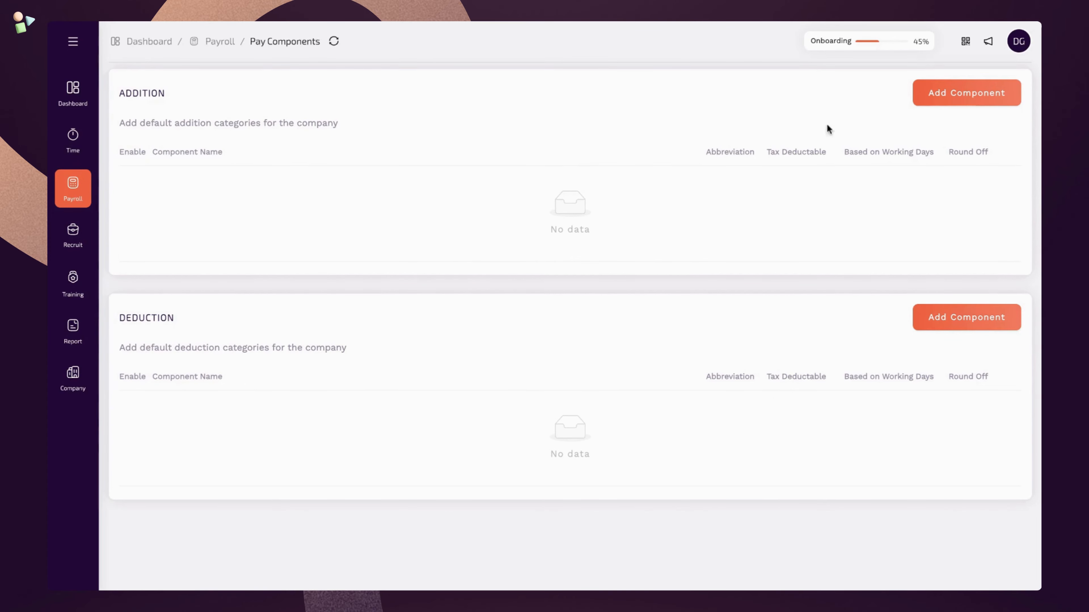
{"action": "left_click", "coordinate": [927, 106]}
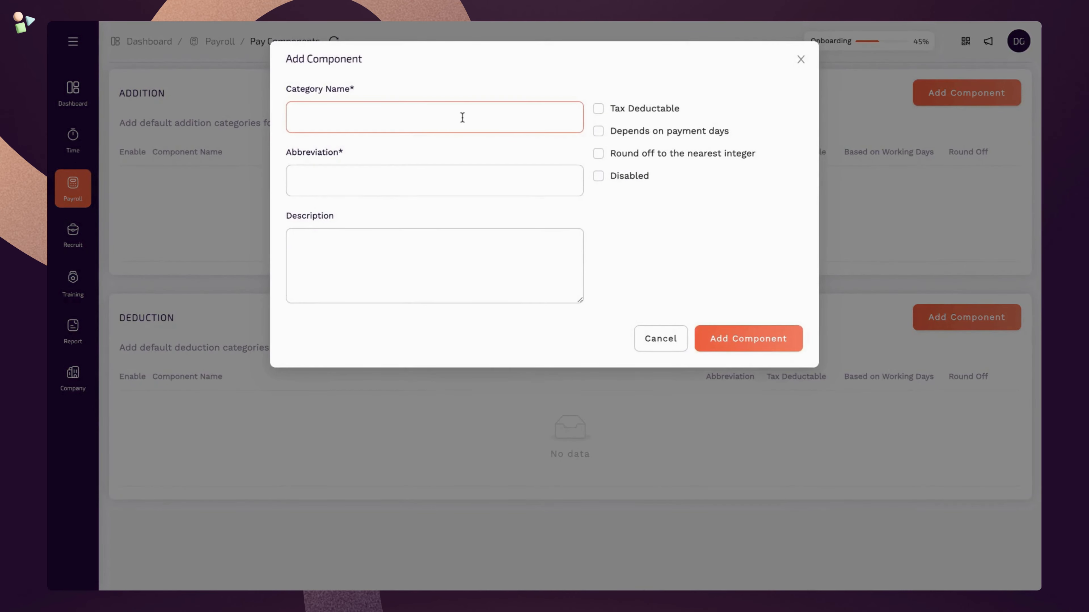
{"action": "type", "text": "Incentives/Commissions"}
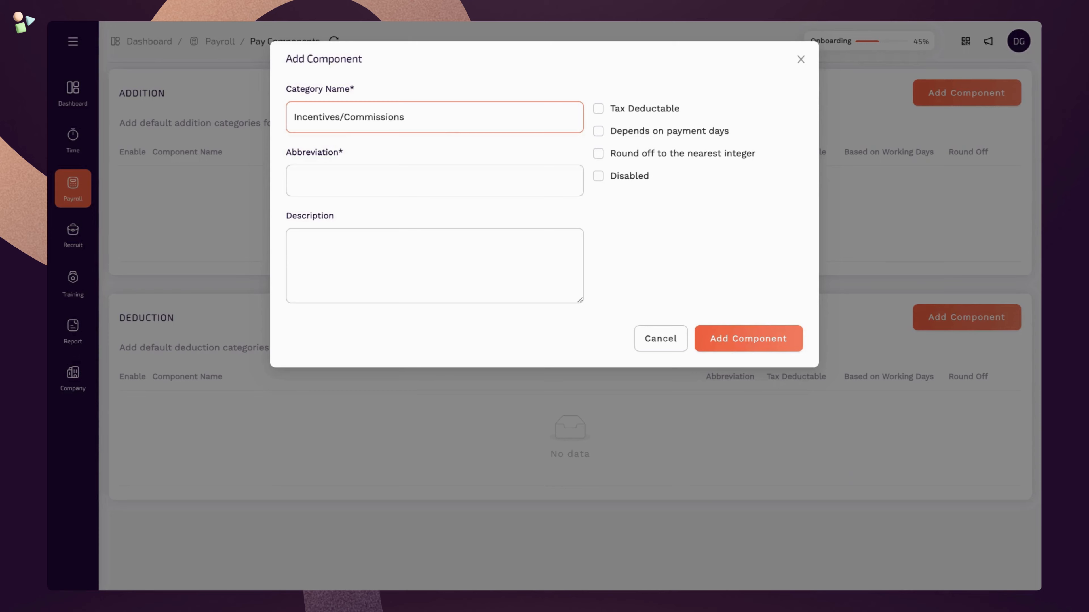
{"action": "left_click", "coordinate": [440, 180]}
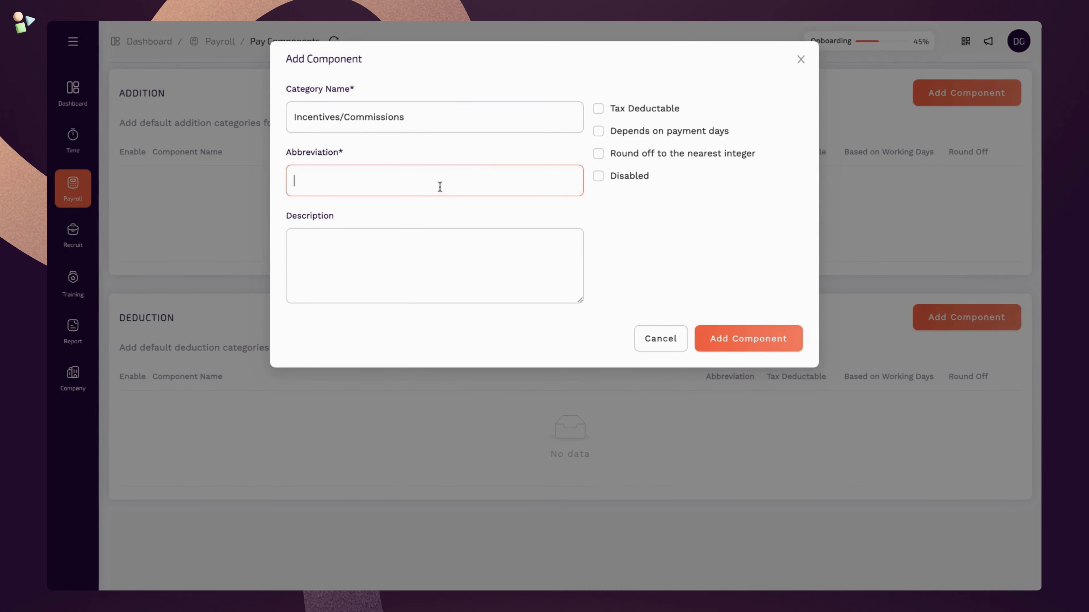
{"action": "left_click", "coordinate": [600, 112]}
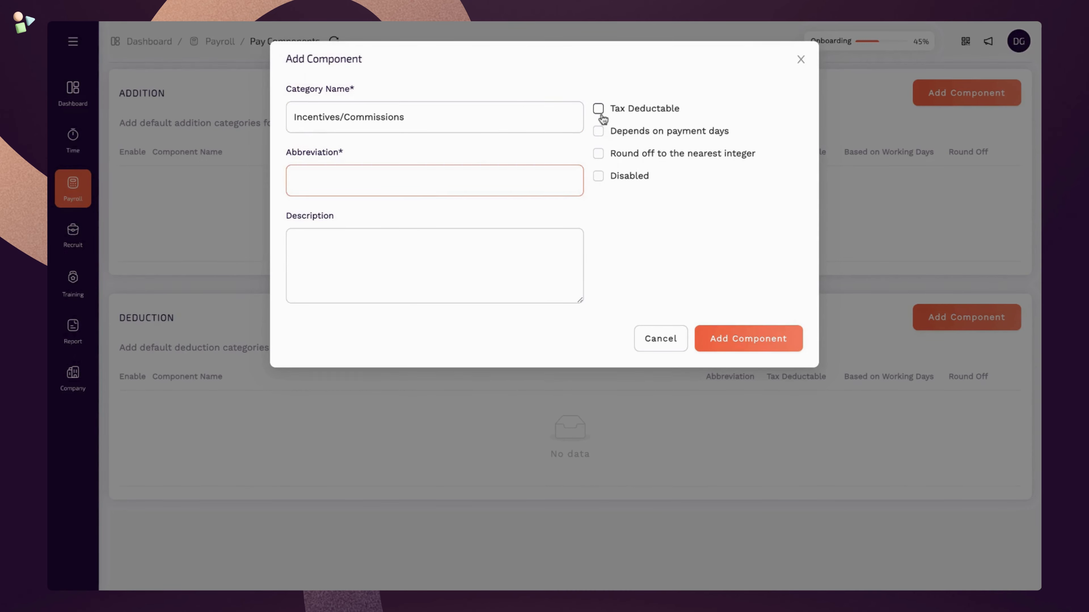
{"action": "left_click", "coordinate": [599, 132]}
{"action": "left_click", "coordinate": [598, 154]}
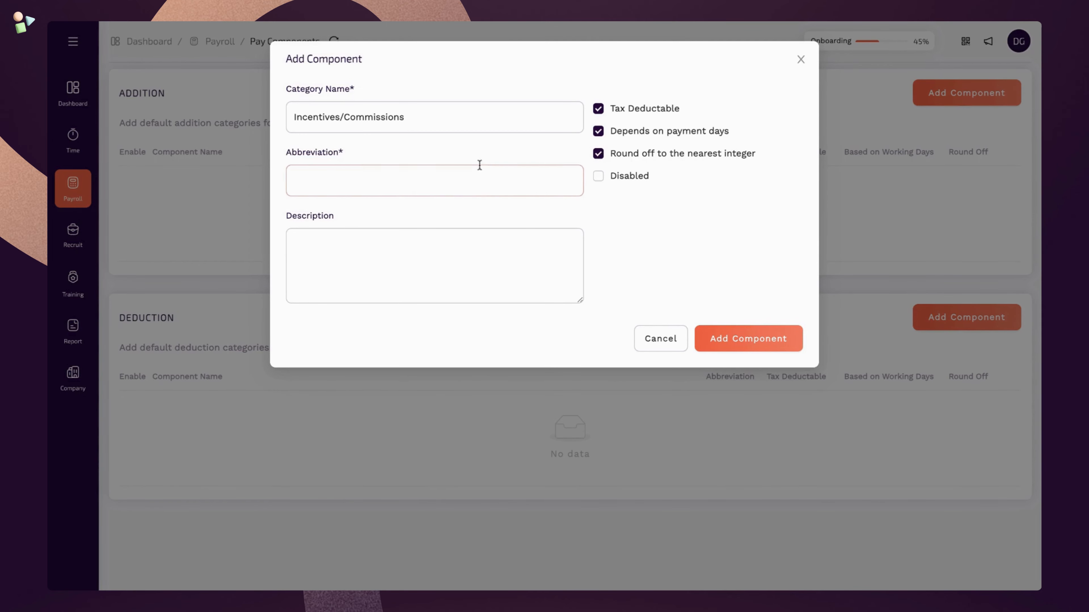
{"action": "left_click", "coordinate": [451, 185]}
{"action": "type", "text": "IC"}
{"action": "left_click", "coordinate": [398, 259]}
{"action": "type", "text": "This "}
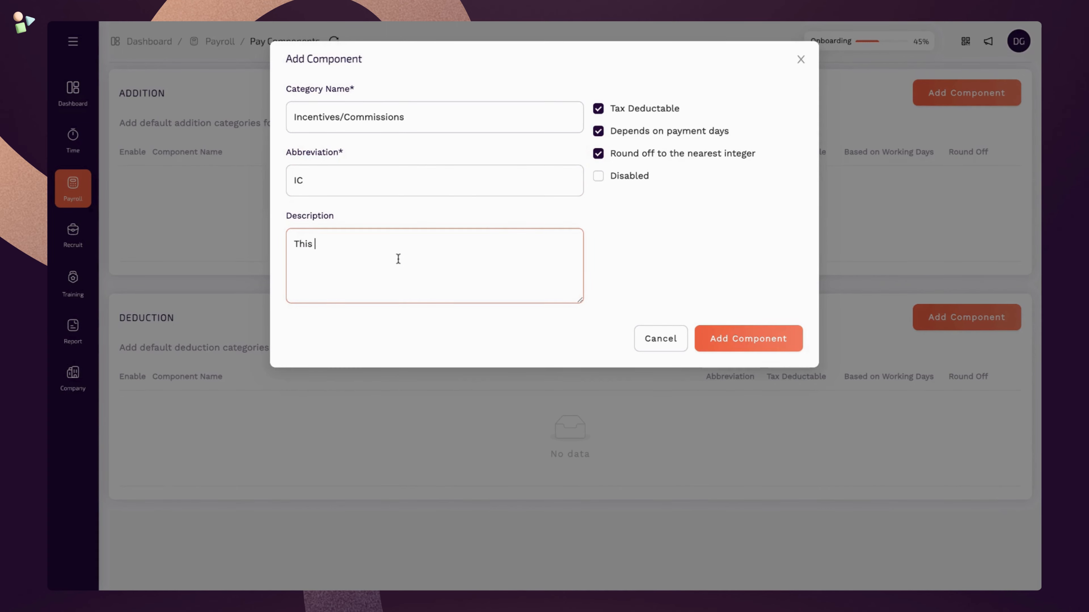
{"action": "type", "text": "will be incentives for the s"}
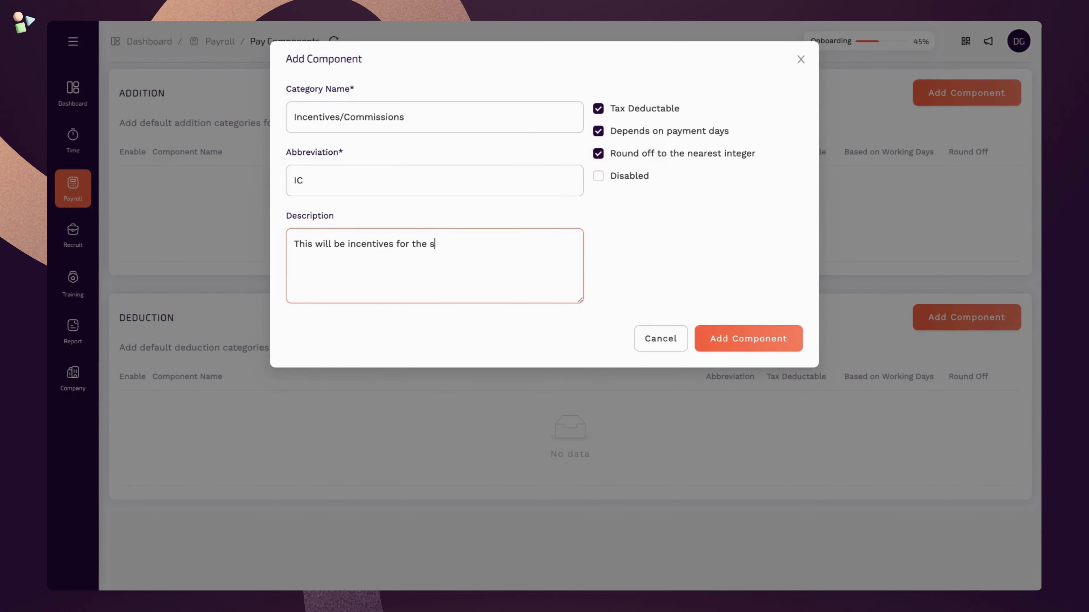
{"action": "type", "text": "ales team based on company policy."}
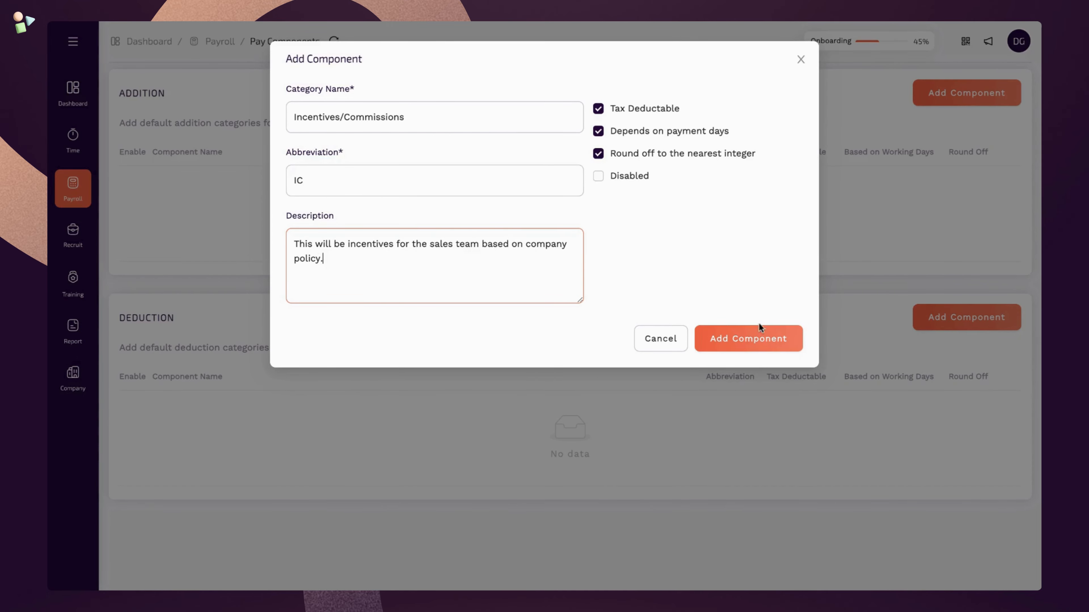
{"action": "left_click", "coordinate": [767, 339]}
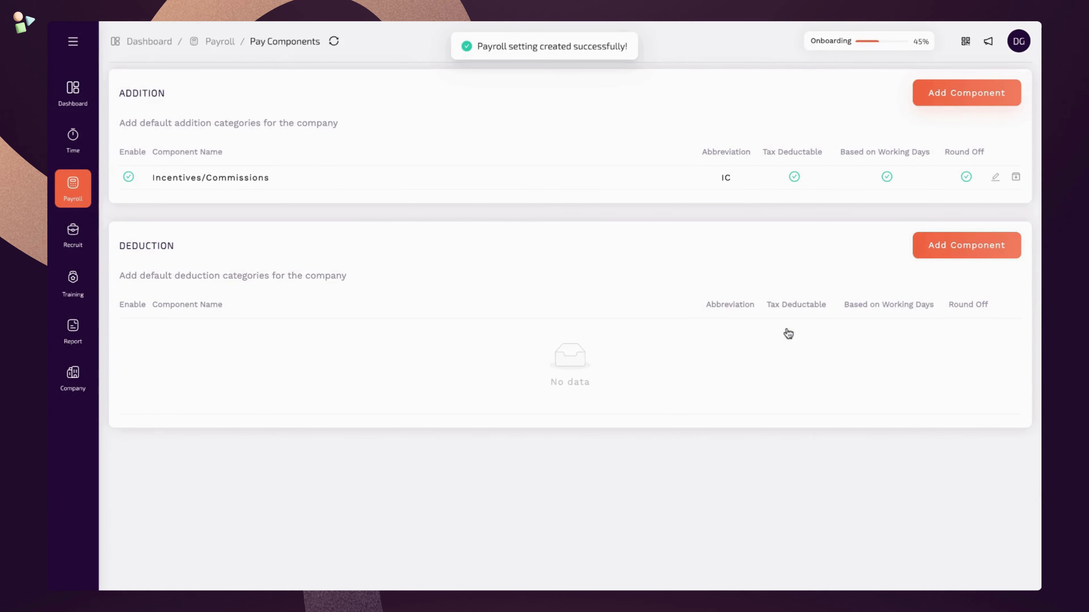
- Add Annual Bonus (AB) addition, not tax deductible, described as based on employee appraisal
{"action": "left_click", "coordinate": [975, 102]}
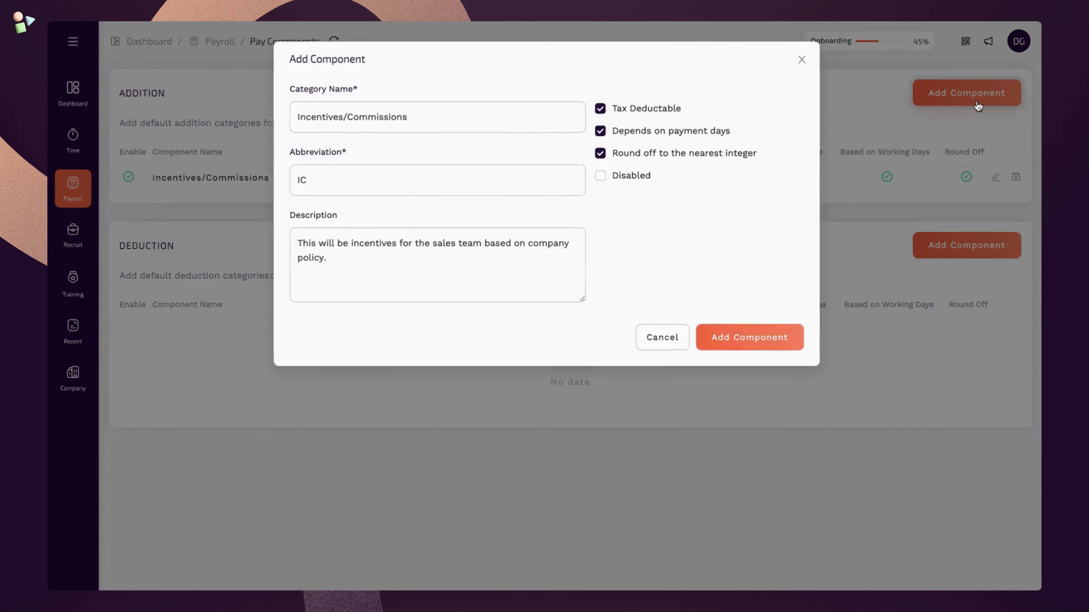
{"action": "triple_click", "coordinate": [498, 118]}
{"action": "type", "text": "Annual Bonus"}
{"action": "triple_click", "coordinate": [372, 185]}
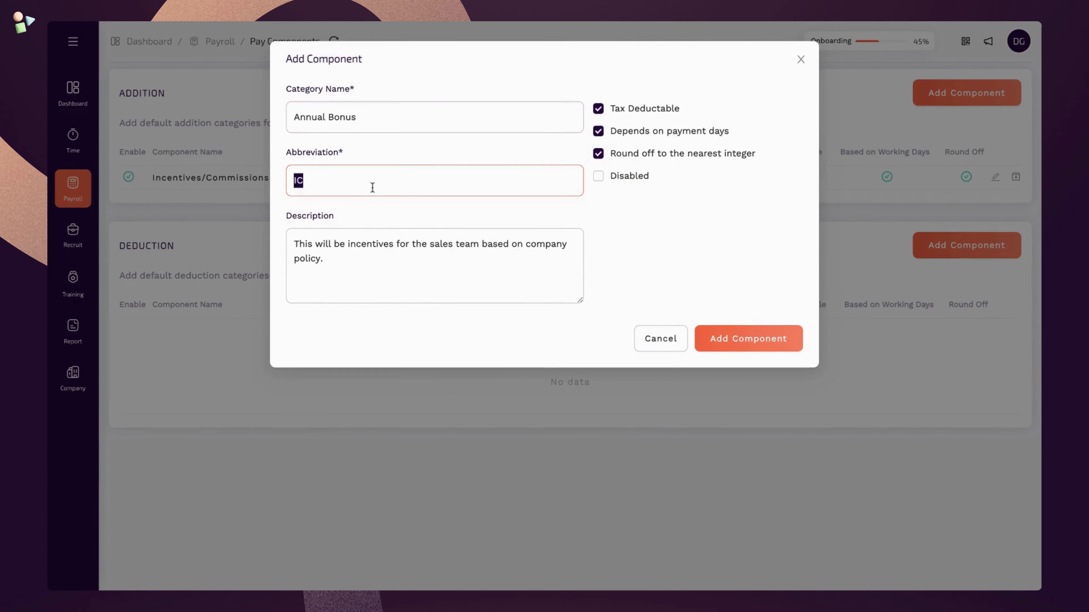
{"action": "type", "text": "AB"}
{"action": "left_click", "coordinate": [598, 109]}
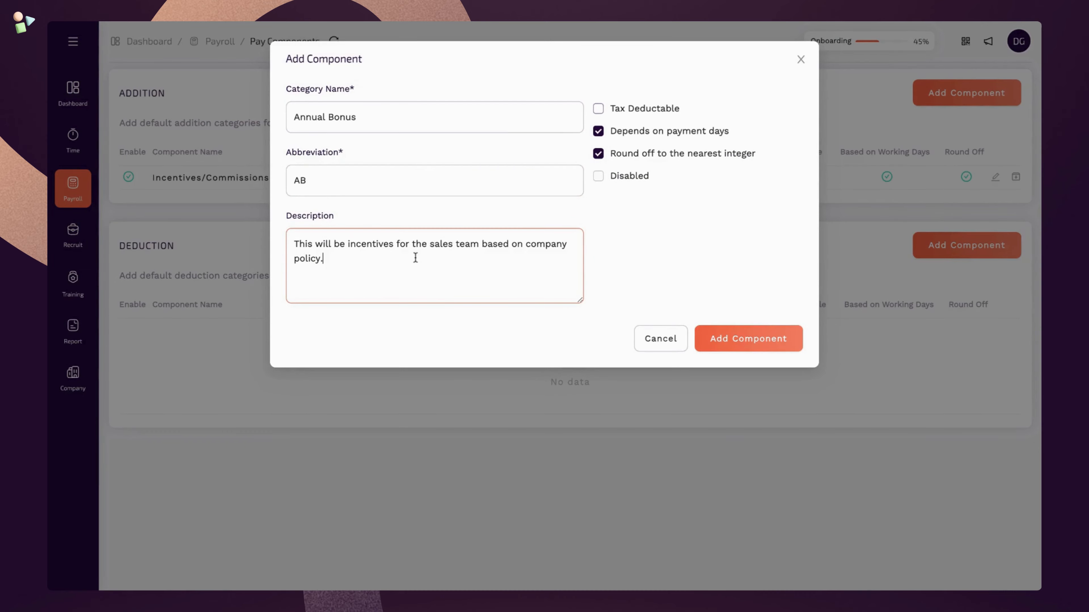
{"action": "left_click_drag", "start_coordinate": [413, 258], "coordinate": [282, 245]}
{"action": "type", "text": "This will be based on employee appraisal."}
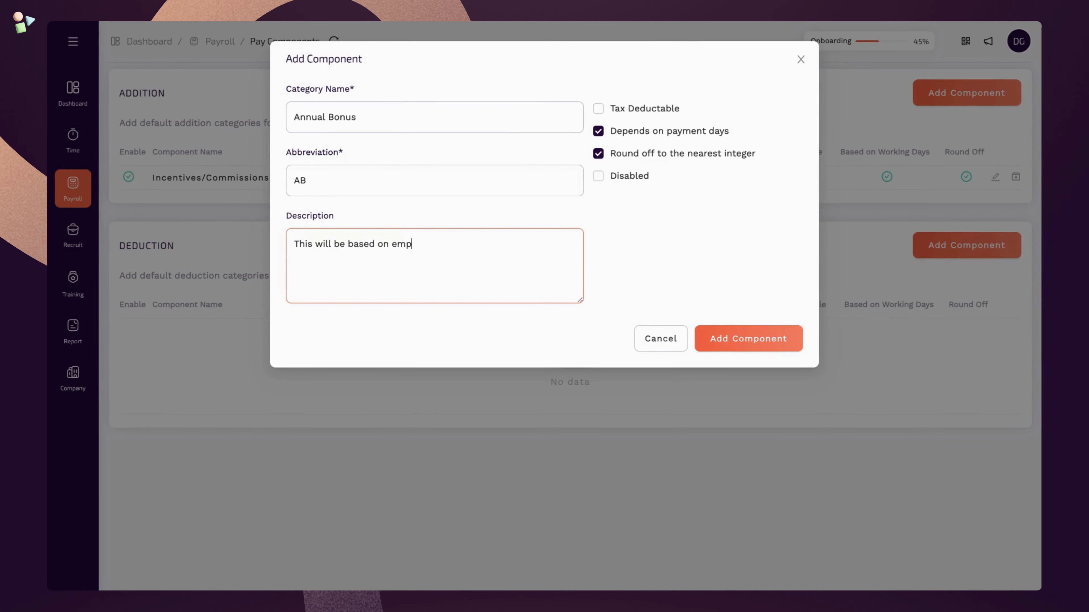
{"action": "left_click", "coordinate": [751, 337]}
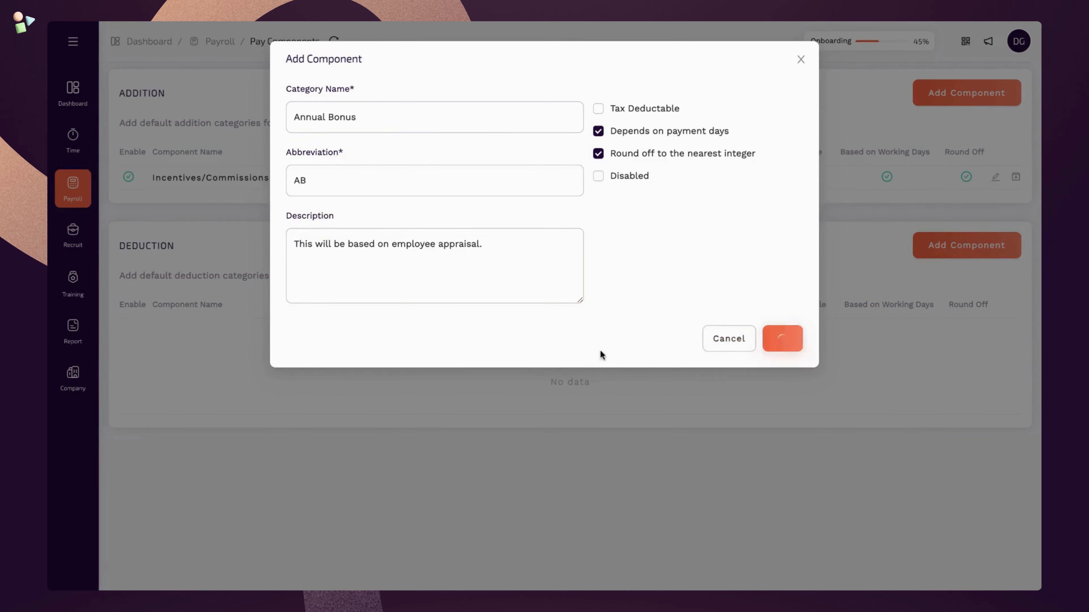
- Start a new deduction component named Provident Fund
{"action": "left_click", "coordinate": [978, 273]}
{"action": "left_click", "coordinate": [471, 116]}
{"action": "type", "text": "Provident Fund"}
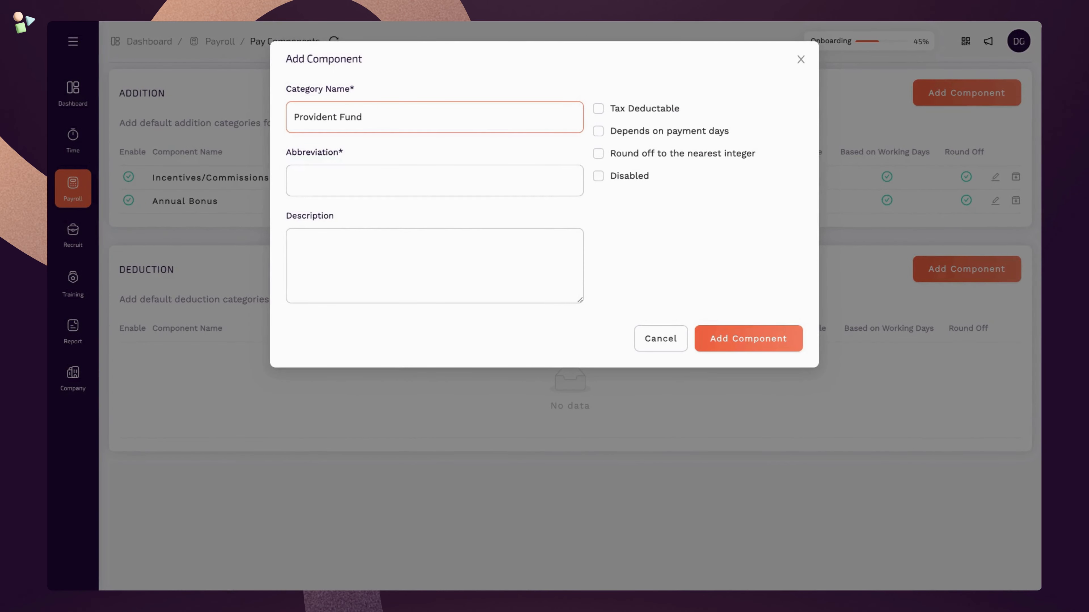
- Save Provident Fund as PF, 'As per company policy.', tax deductible and rounded off
{"action": "left_click", "coordinate": [437, 180]}
{"action": "type", "text": "PF"}
{"action": "left_click", "coordinate": [396, 278]}
{"action": "type", "text": "As p"}
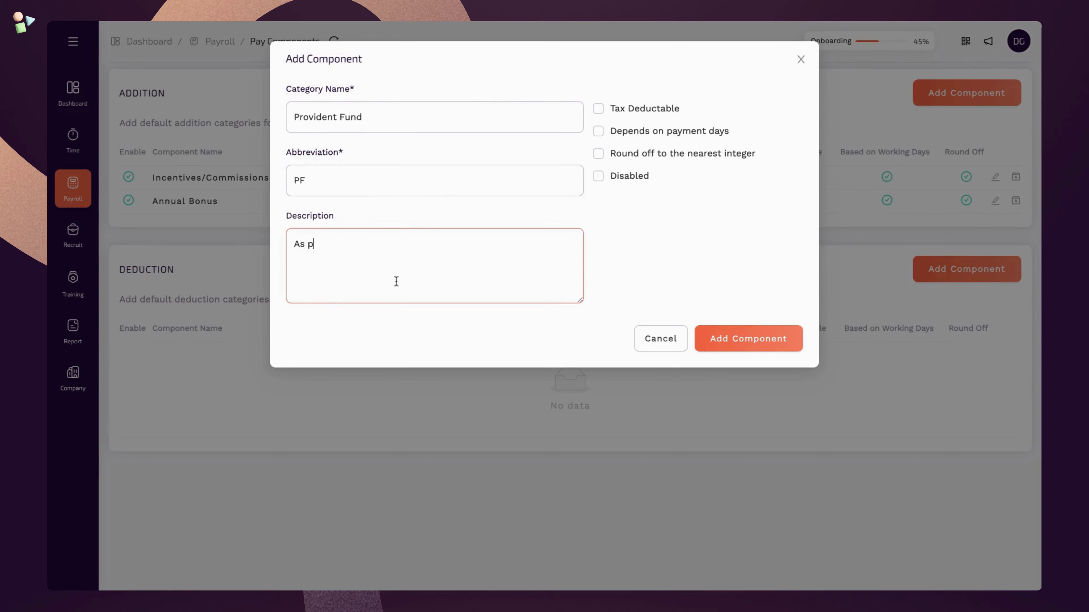
{"action": "type", "text": "er company policy."}
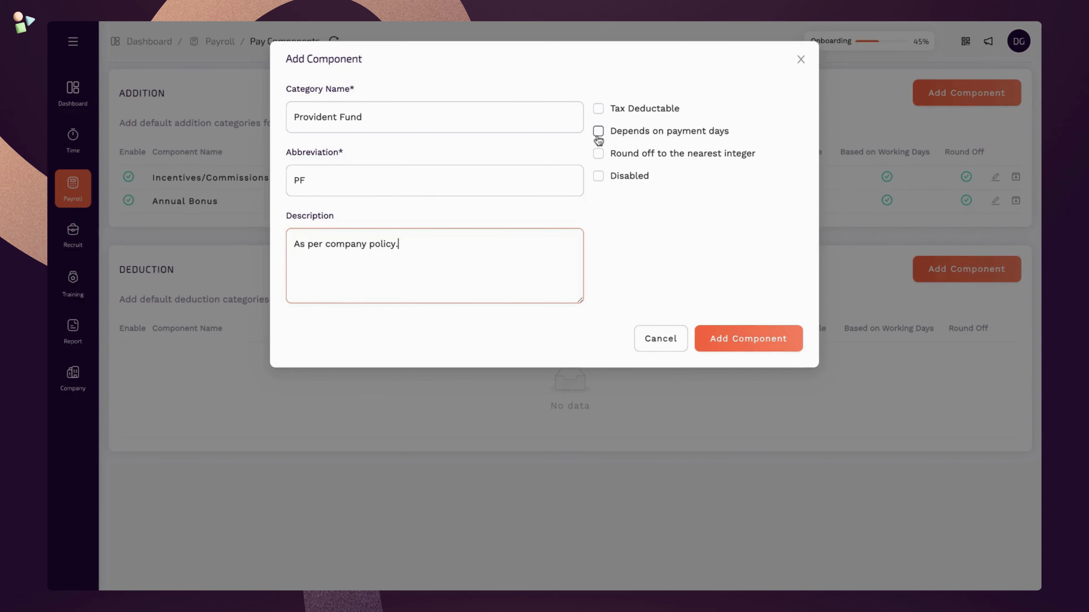
{"action": "left_click", "coordinate": [605, 109]}
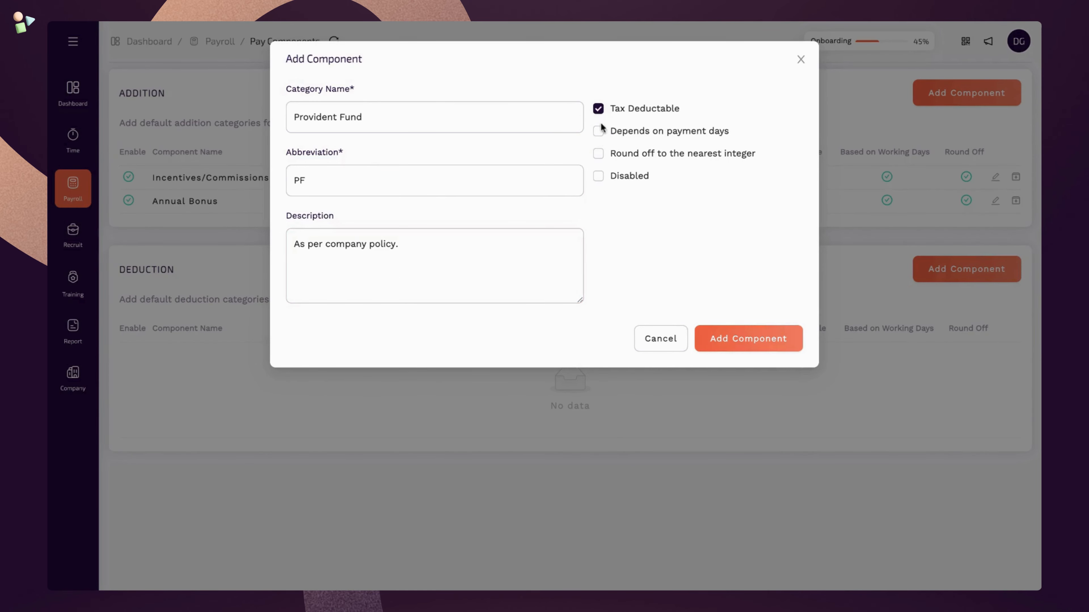
{"action": "left_click", "coordinate": [600, 154]}
{"action": "left_click", "coordinate": [705, 338]}
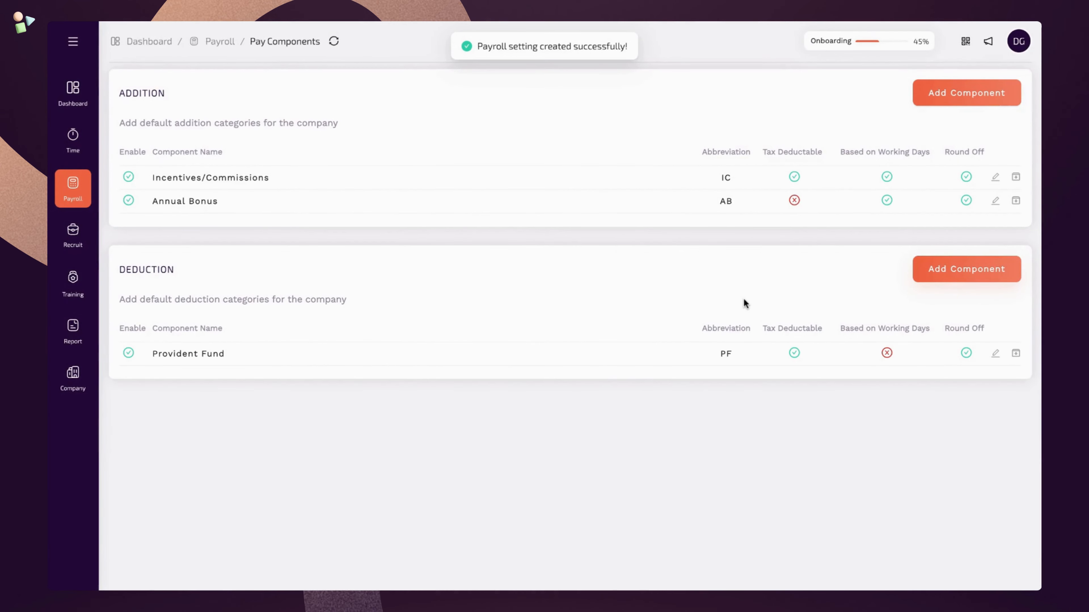
- Add Insurance Premiums (IP) as a deduction that is not tax deductible
{"action": "left_click", "coordinate": [972, 275]}
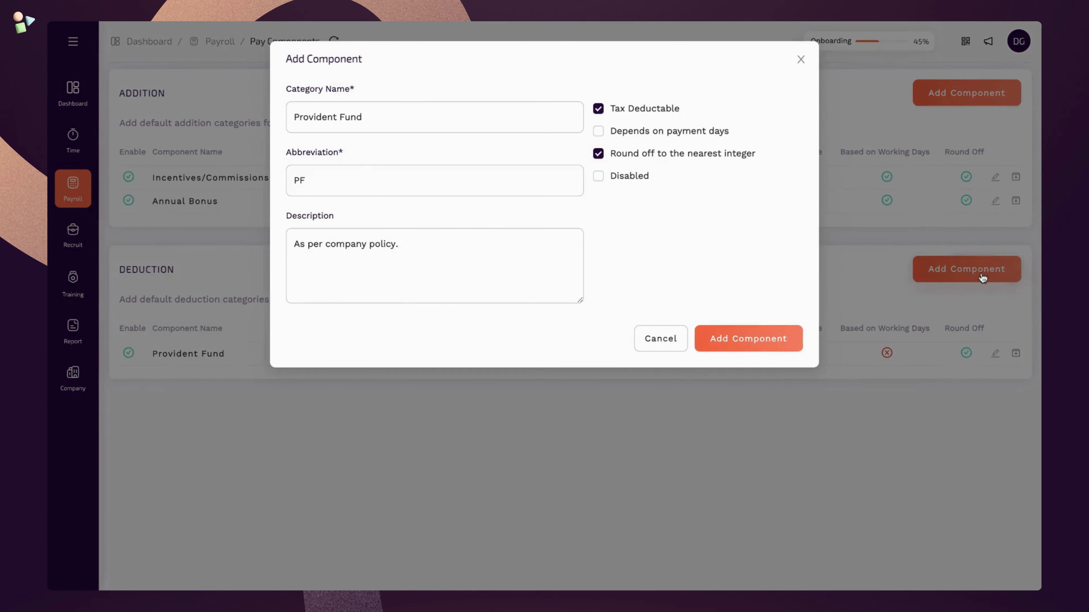
{"action": "triple_click", "coordinate": [425, 115]}
{"action": "type", "text": "Insurance P"}
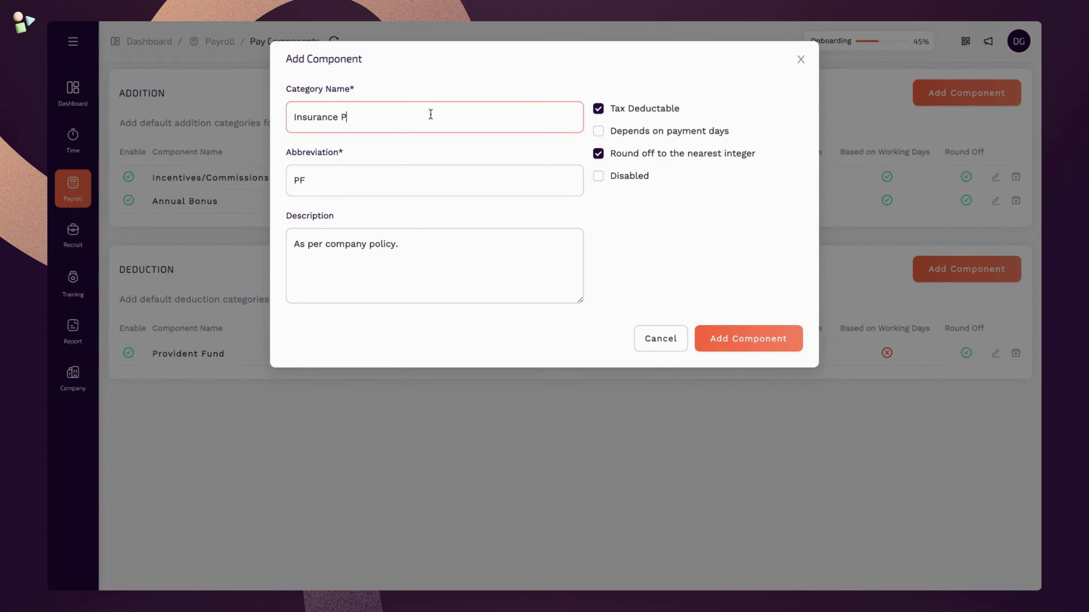
{"action": "type", "text": "remiums"}
{"action": "triple_click", "coordinate": [364, 180]}
{"action": "type", "text": "IP"}
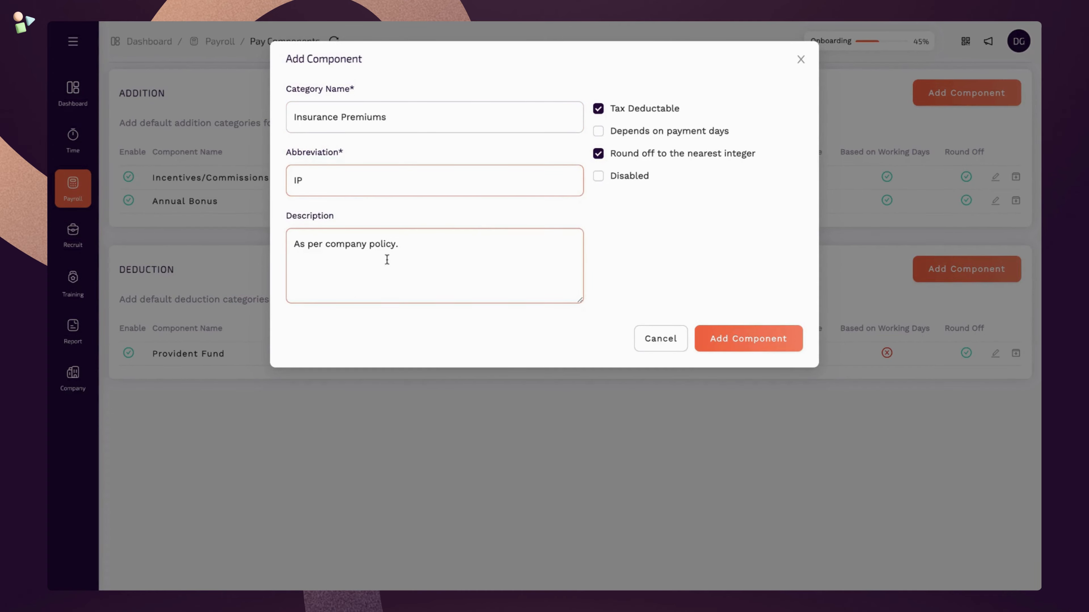
{"action": "left_click", "coordinate": [598, 109]}
{"action": "left_click", "coordinate": [732, 342]}
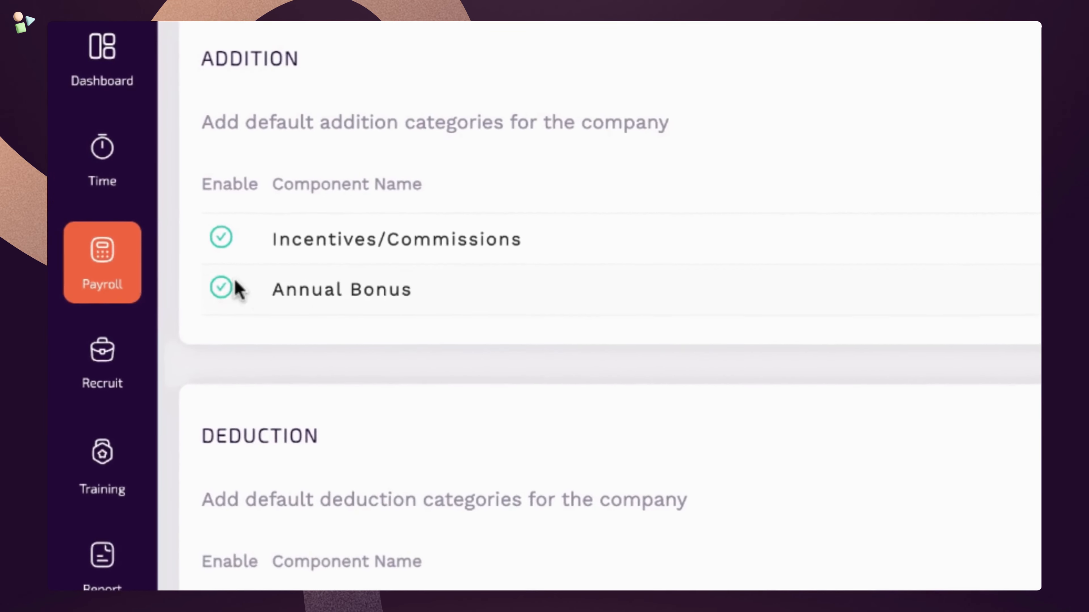
- Create pay structure 'Sales Department - Level 2' (SD2) described as for sales middle managers
{"action": "left_click", "coordinate": [139, 263]}
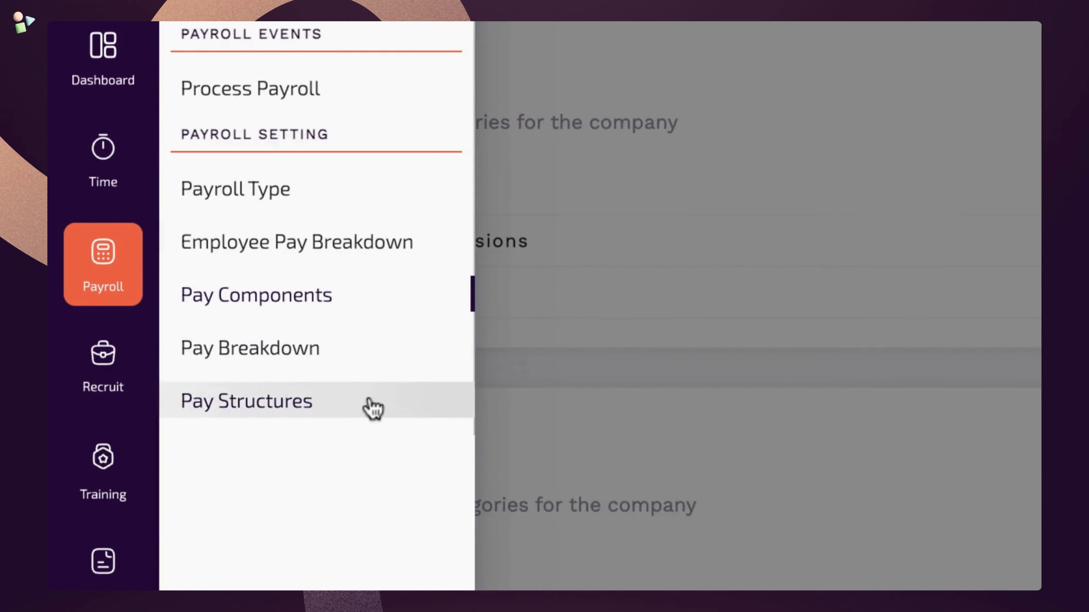
{"action": "left_click", "coordinate": [373, 409]}
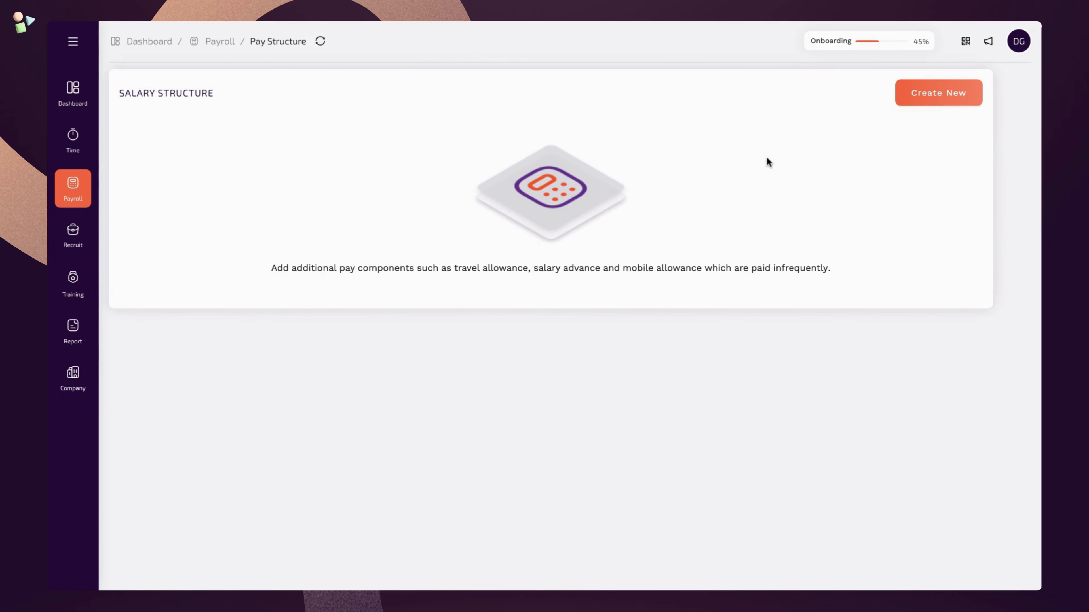
{"action": "left_click", "coordinate": [902, 102]}
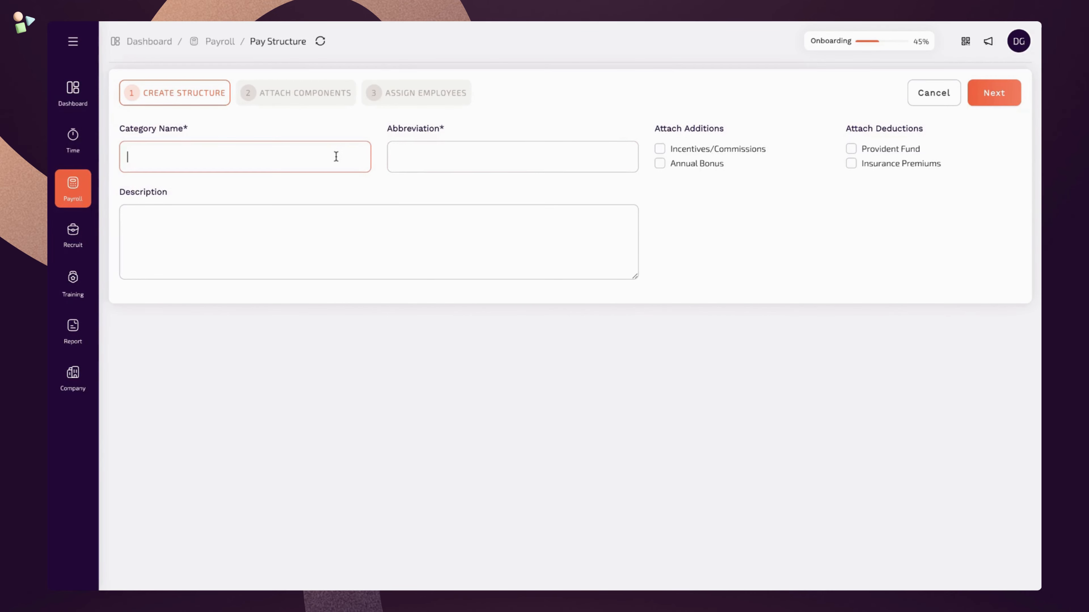
{"action": "type", "text": "Sales Department - Level 2"}
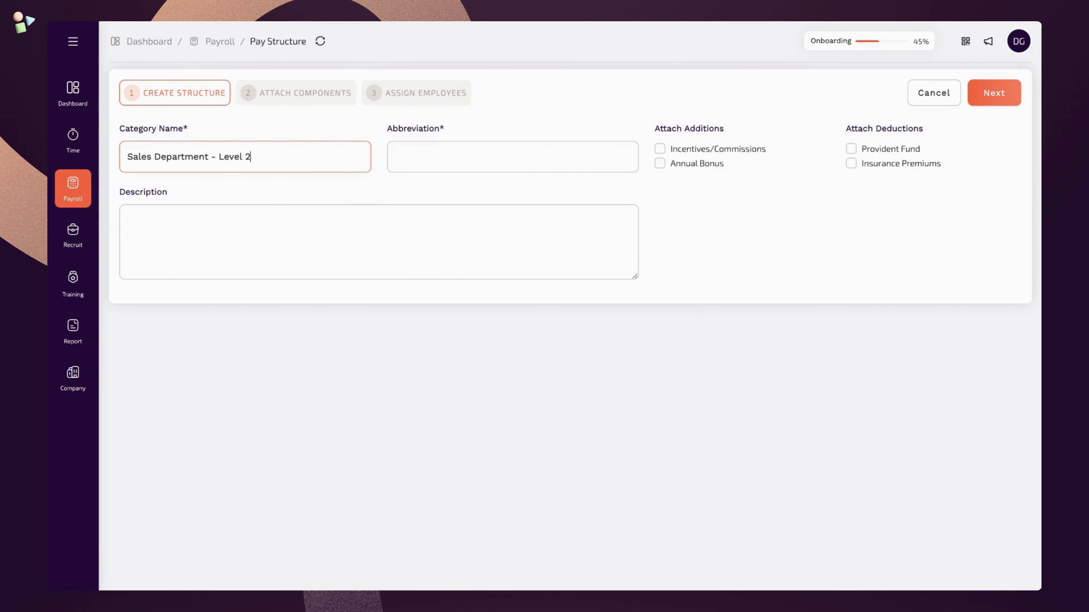
{"action": "left_click", "coordinate": [441, 156]}
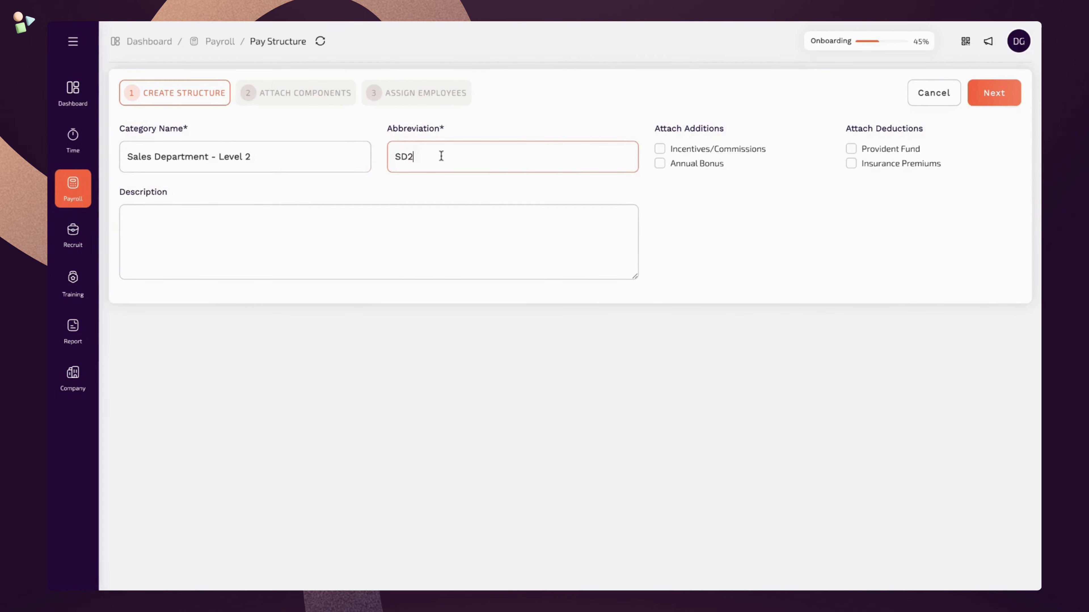
{"action": "left_click", "coordinate": [346, 214]}
{"action": "type", "text": "T"}
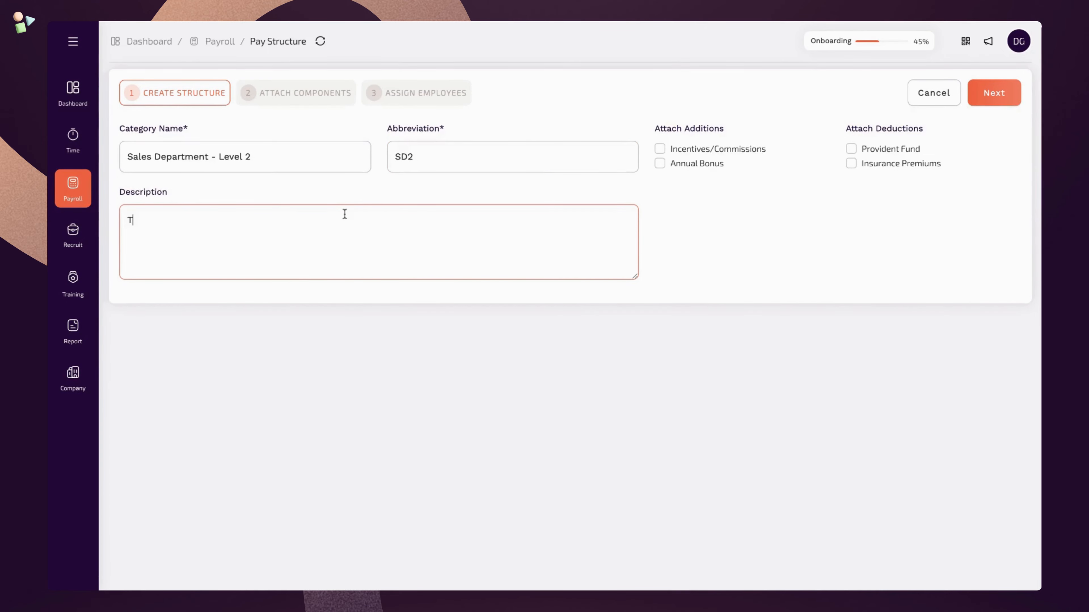
{"action": "type", "text": "his is for middle manager"}
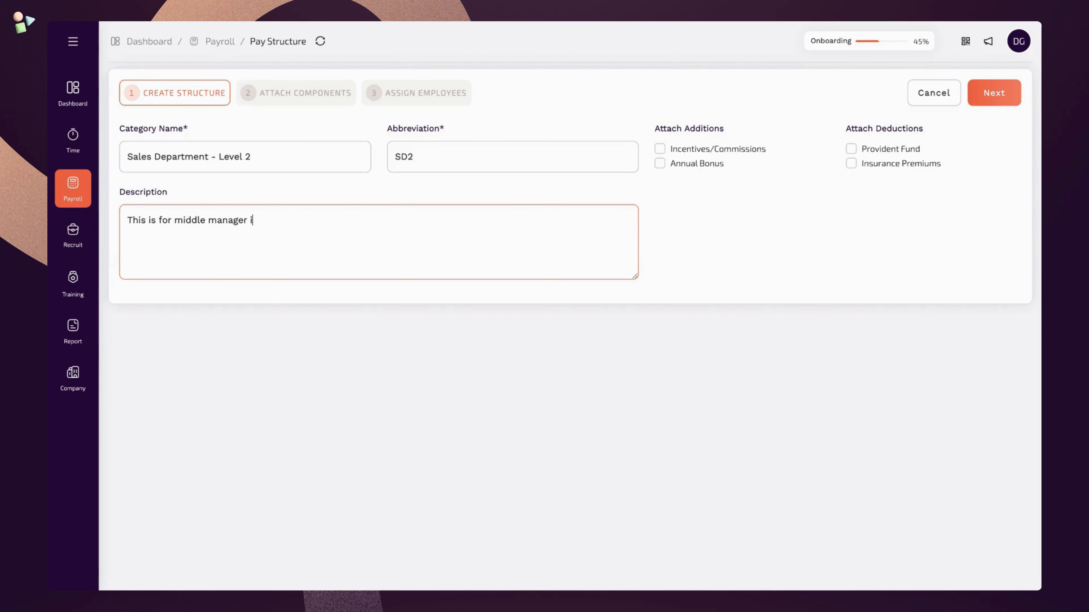
{"action": "type", "text": "s in the sales department."}
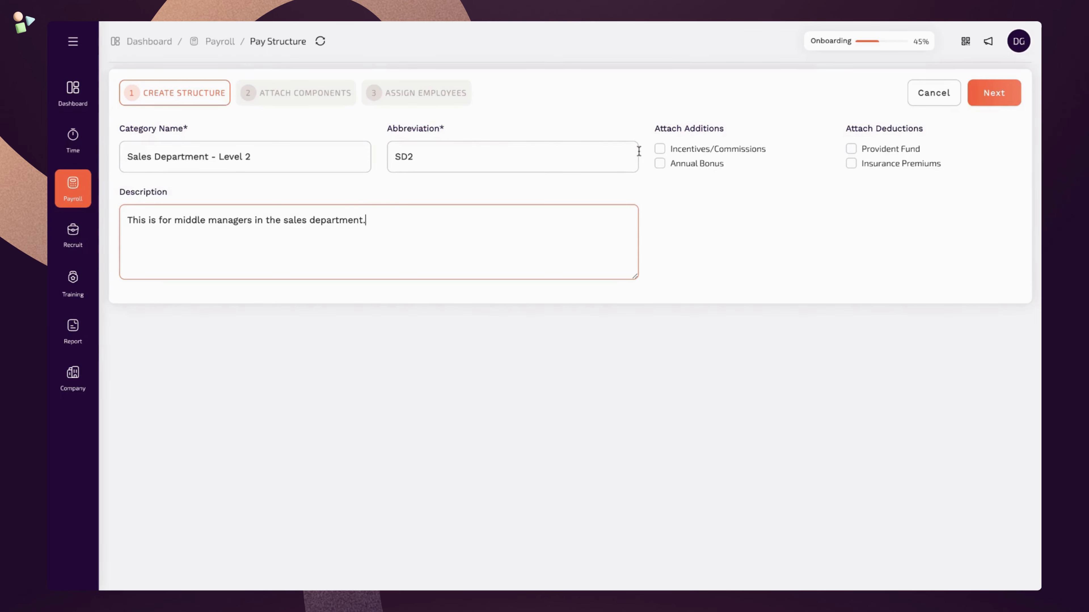
- Attach Incentives/Commissions, Annual Bonus, Provident Fund and Insurance Premiums to the structure
{"action": "left_click", "coordinate": [662, 150]}
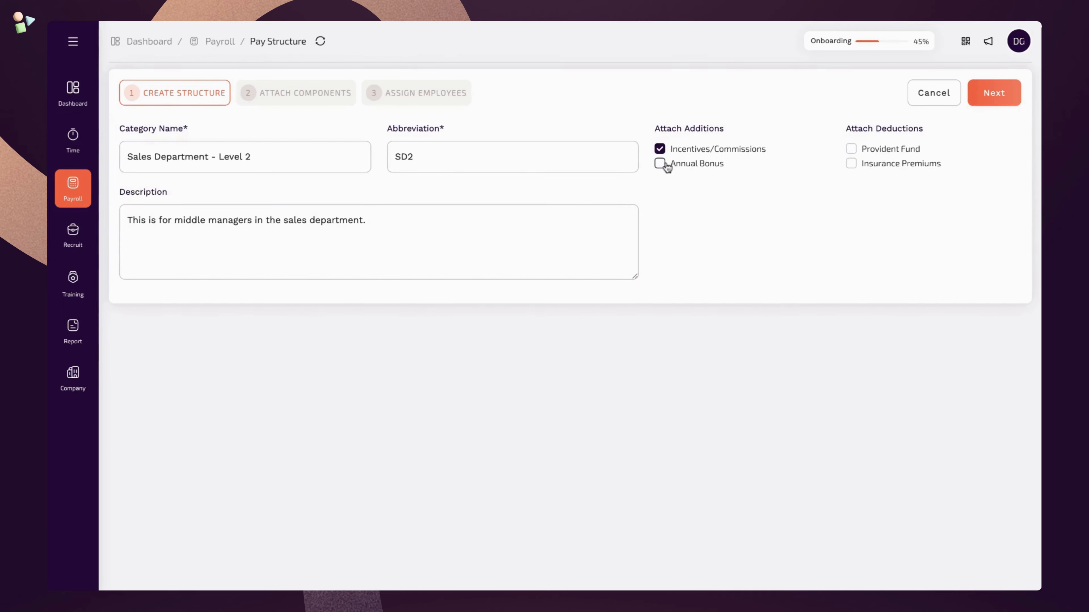
{"action": "left_click", "coordinate": [666, 166]}
{"action": "left_click", "coordinate": [852, 150]}
{"action": "left_click", "coordinate": [858, 172]}
{"action": "left_click", "coordinate": [998, 103]}
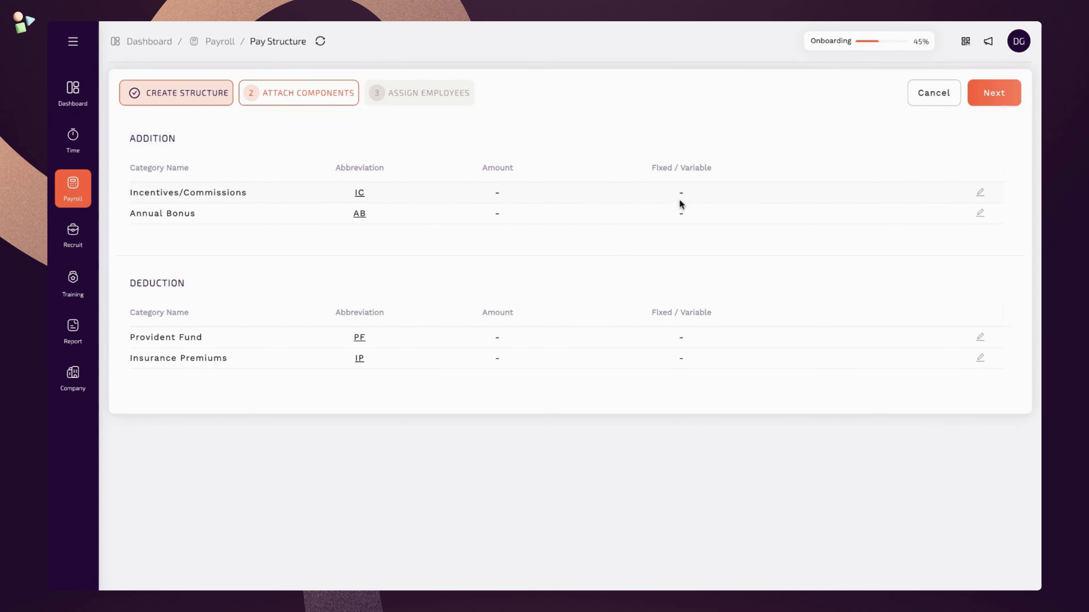
- Set Incentives/Commissions to 20% of Basic
{"action": "left_click", "coordinate": [981, 201]}
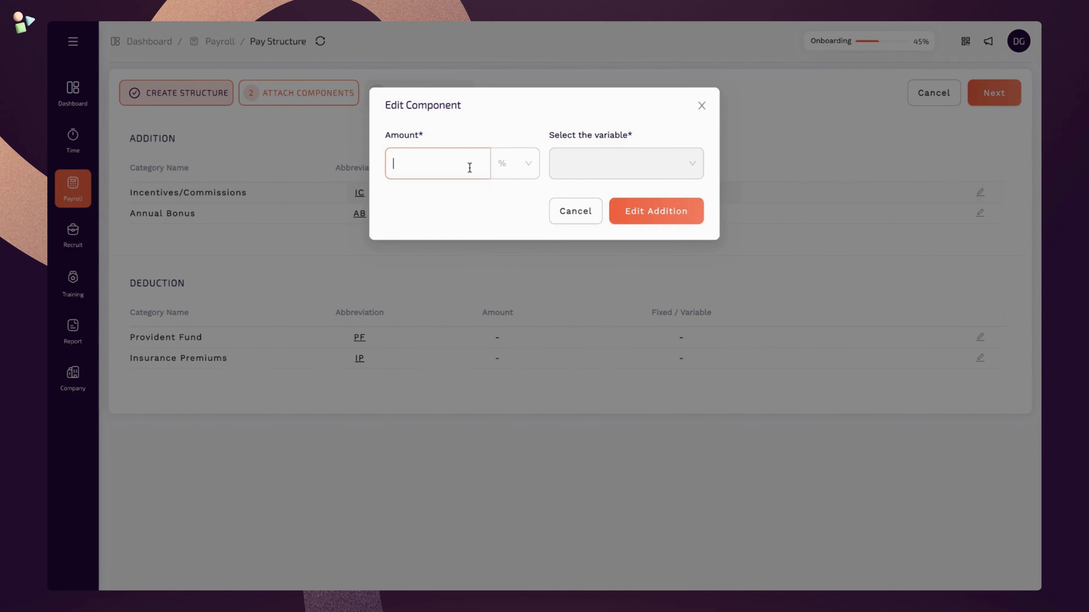
{"action": "type", "text": "20"}
{"action": "left_click", "coordinate": [515, 168]}
{"action": "left_click", "coordinate": [513, 194]}
{"action": "left_click", "coordinate": [588, 168]}
{"action": "left_click", "coordinate": [585, 192]}
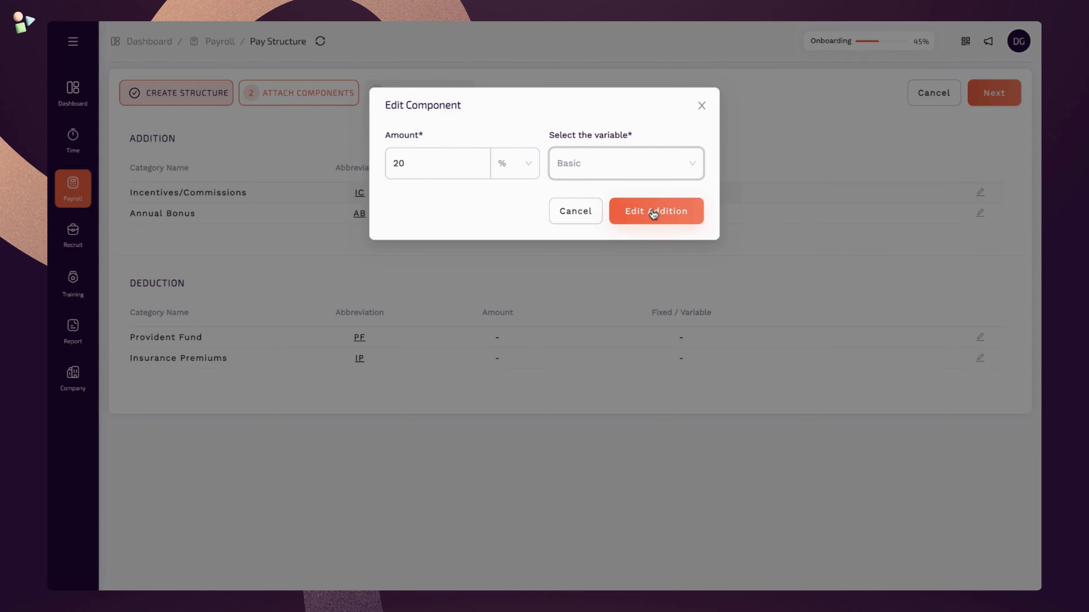
{"action": "left_click", "coordinate": [653, 213]}
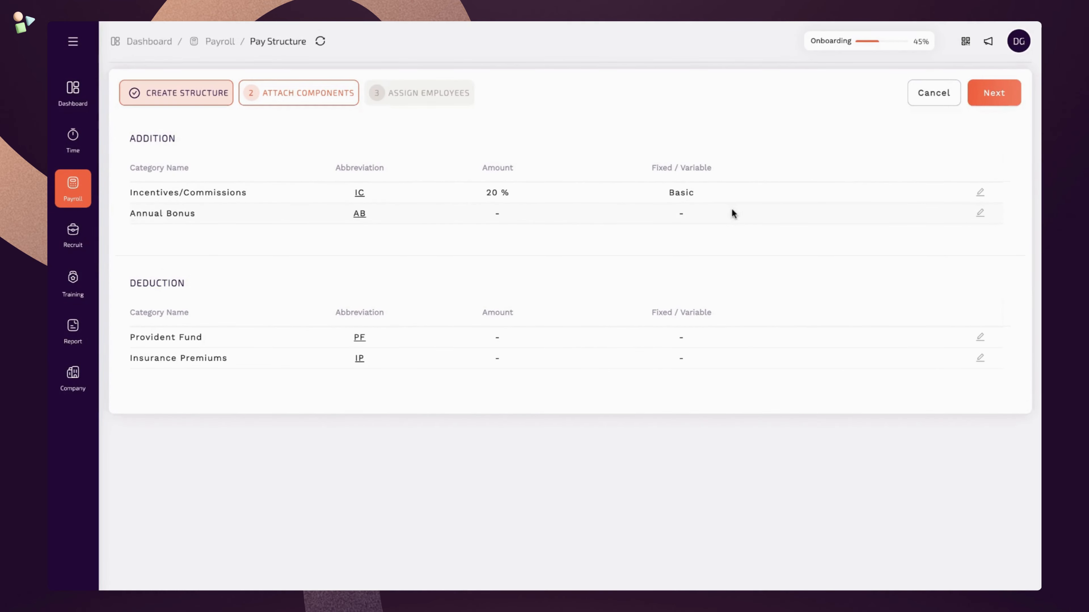
- Set Annual Bonus to a fixed 5000 AED
{"action": "left_click", "coordinate": [982, 214]}
{"action": "left_click", "coordinate": [527, 166]}
{"action": "left_click", "coordinate": [510, 212]}
{"action": "left_click", "coordinate": [450, 171]}
{"action": "type", "text": "50"}
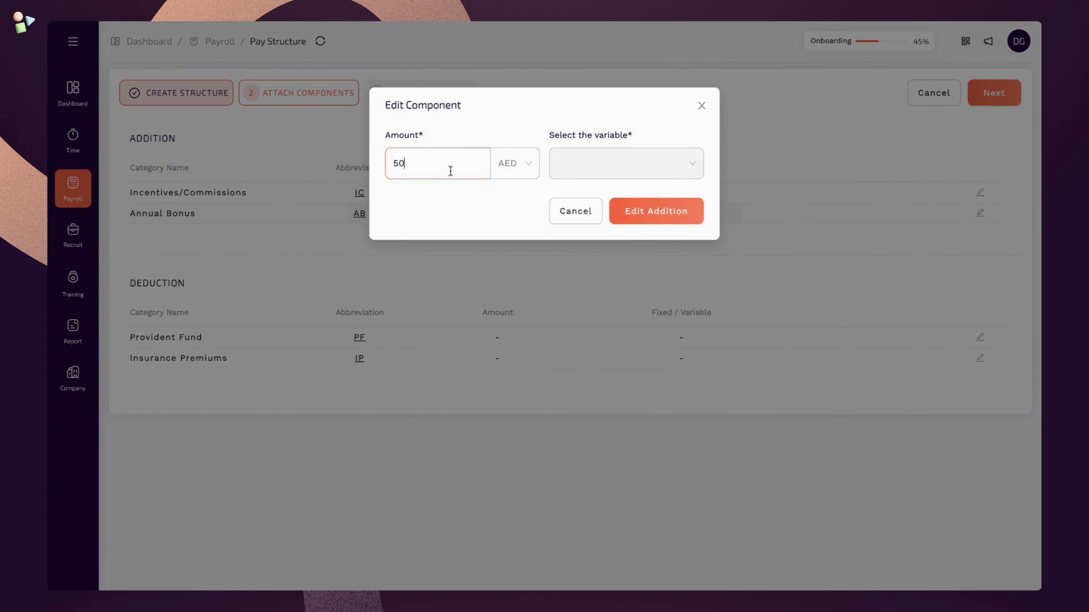
{"action": "type", "text": "00"}
{"action": "left_click", "coordinate": [647, 211]}
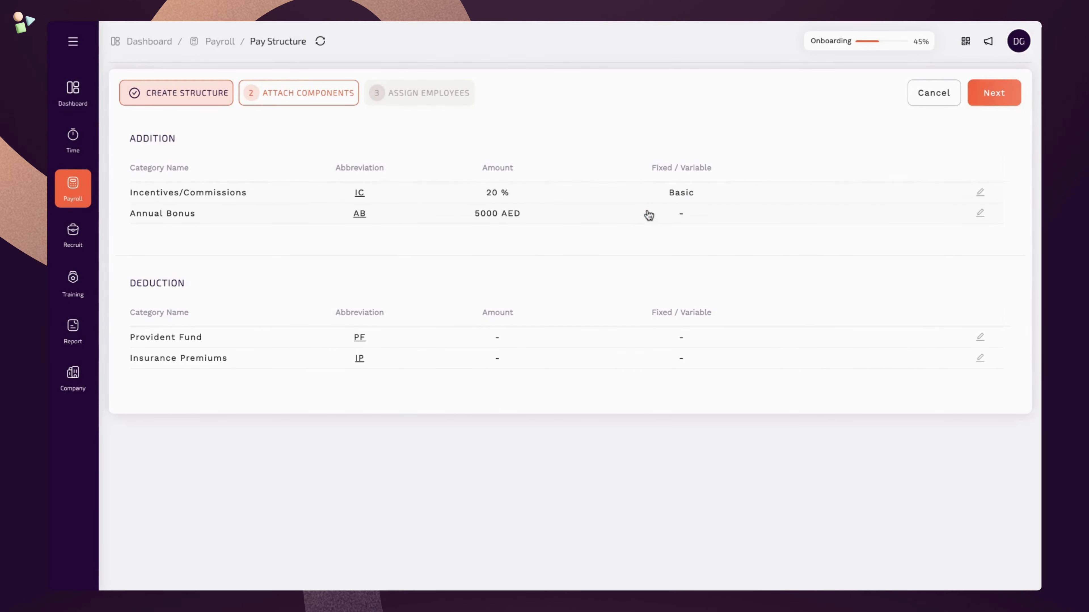
- Set Provident Fund to 2% of Basic and re-save Incentives/Commissions as a percentage of Basic
{"action": "left_click", "coordinate": [980, 337]}
{"action": "left_click", "coordinate": [470, 158]}
{"action": "type", "text": "2"}
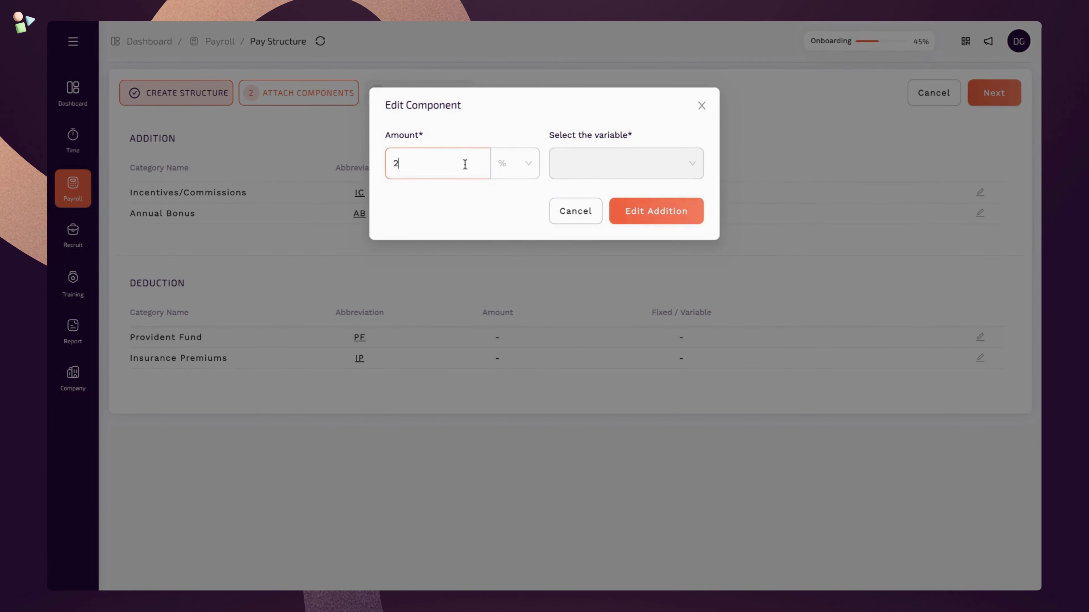
{"action": "left_click", "coordinate": [519, 168]}
{"action": "left_click", "coordinate": [517, 191]}
{"action": "left_click", "coordinate": [595, 172]}
{"action": "left_click", "coordinate": [599, 193]}
{"action": "left_click", "coordinate": [634, 211]}
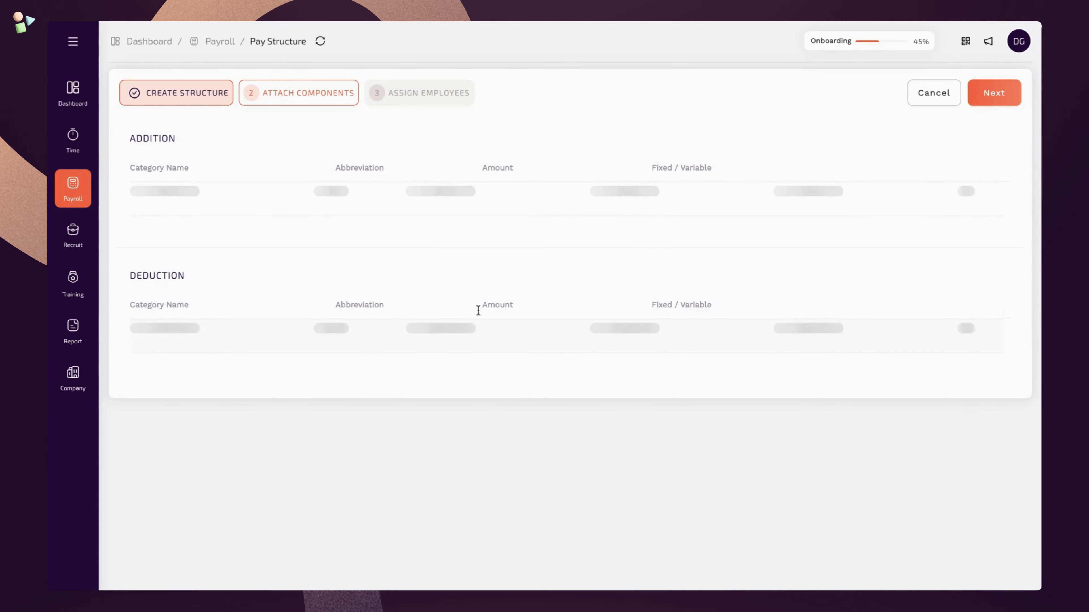
- Set Insurance Premiums to a fixed 500 AED and continue to Assign Employees
{"action": "left_click", "coordinate": [980, 358]}
{"action": "left_click", "coordinate": [469, 172]}
{"action": "type", "text": "50"}
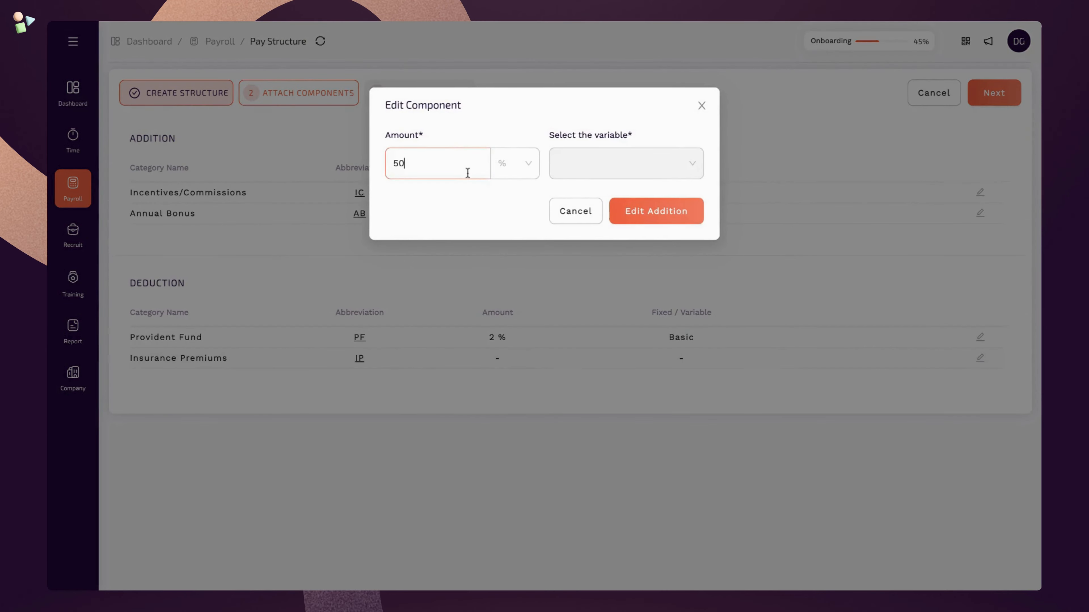
{"action": "type", "text": "0"}
{"action": "left_click", "coordinate": [518, 163]}
{"action": "left_click", "coordinate": [518, 212]}
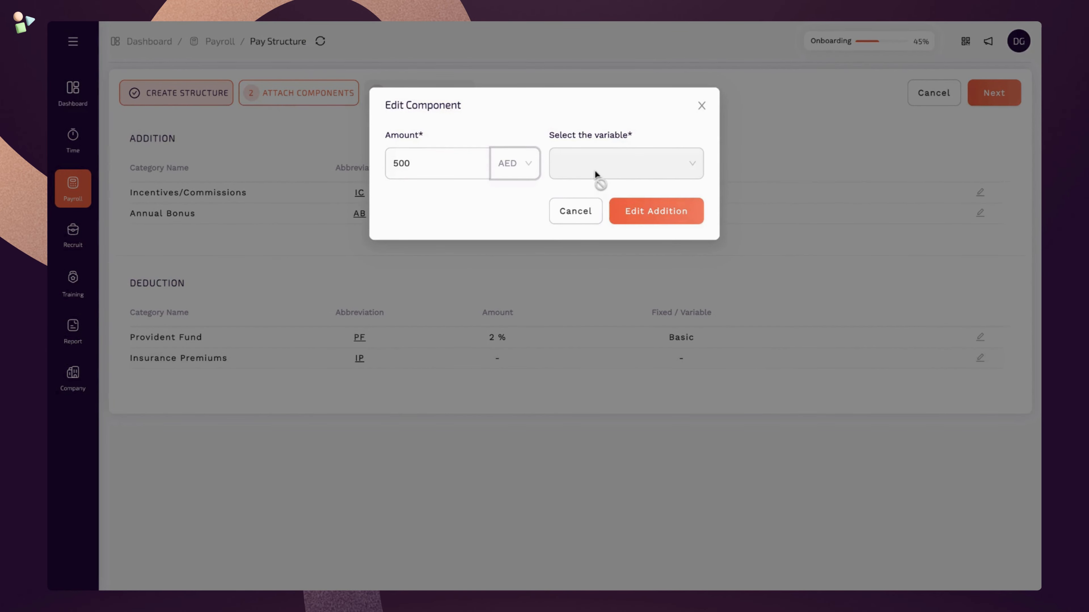
{"action": "left_click", "coordinate": [655, 211]}
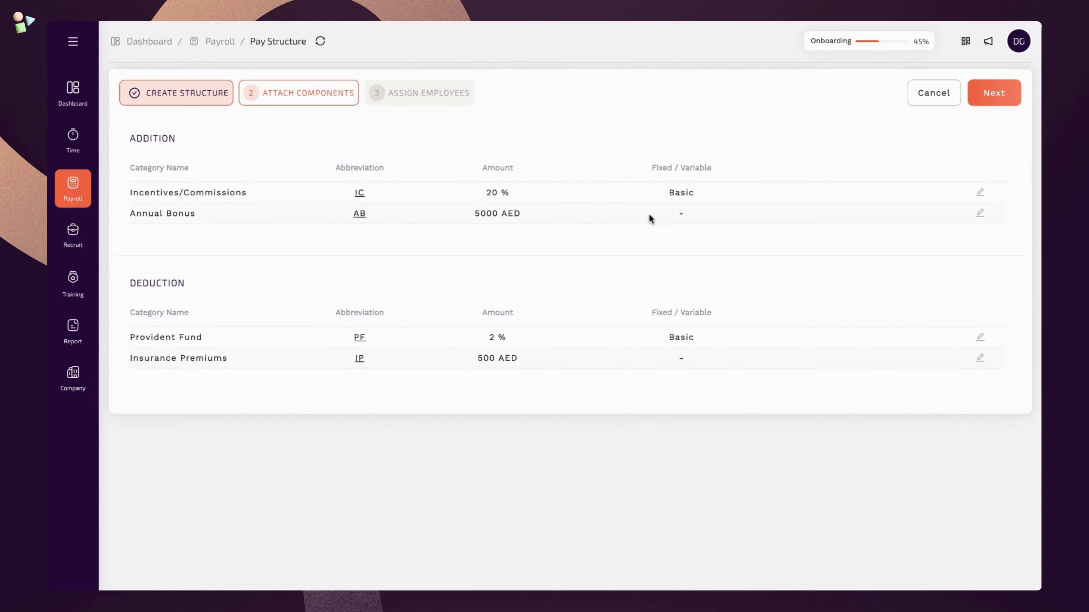
{"action": "left_click", "coordinate": [986, 102]}
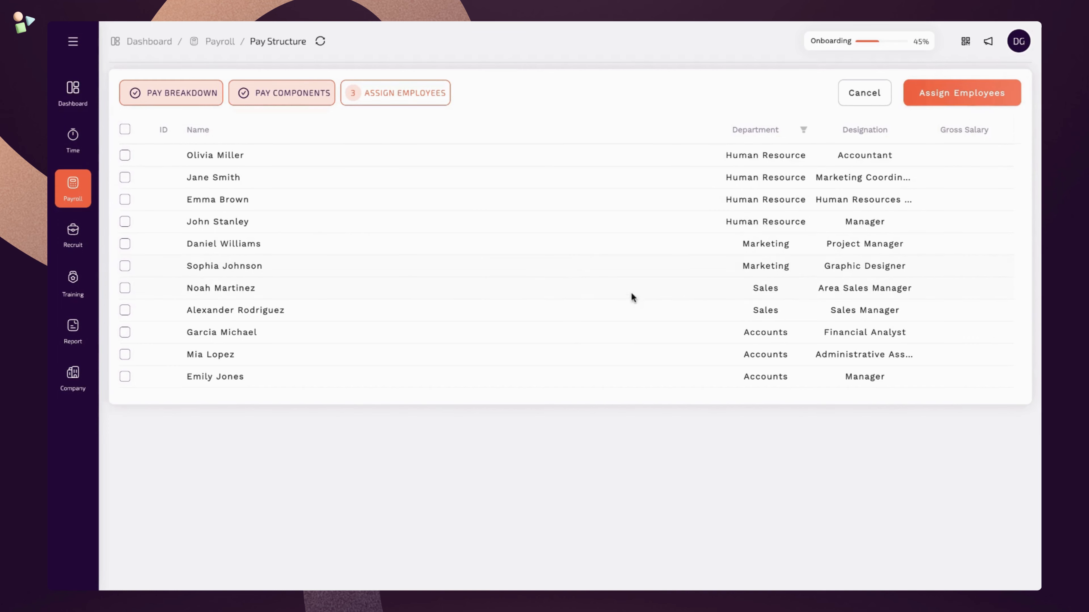
- Assign the Area Sales Manager and Sales Manager to Sales Department - Level 2
{"action": "left_click", "coordinate": [125, 288]}
{"action": "left_click", "coordinate": [125, 310]}
{"action": "left_click", "coordinate": [937, 99]}
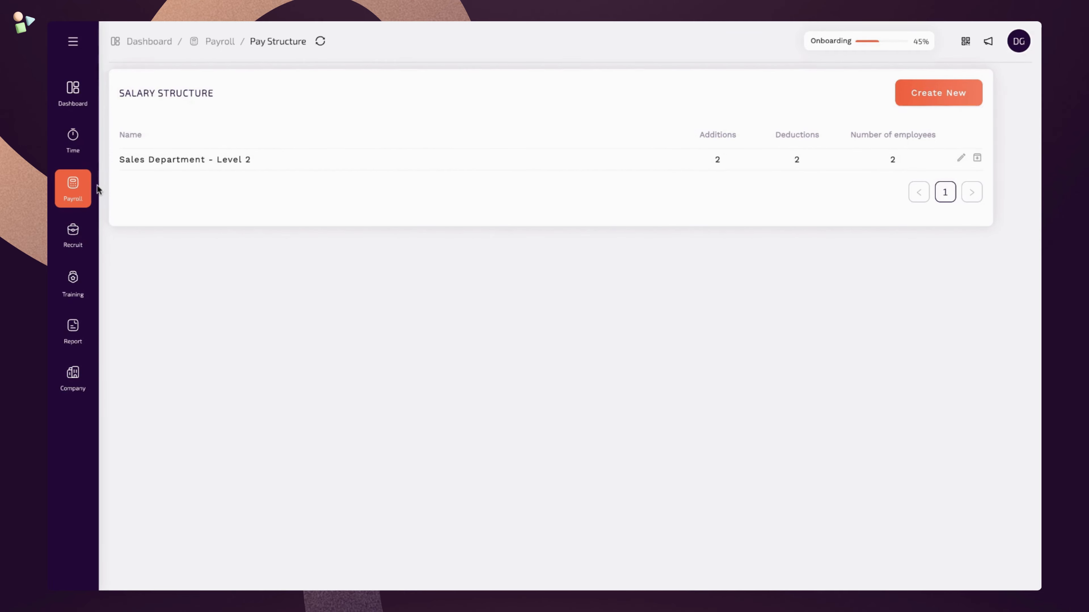
- Review the Sales Manager's AED 9000 monthly breakdown on the Employee Pay Breakdown page
{"action": "left_click", "coordinate": [90, 190]}
{"action": "left_click", "coordinate": [136, 179]}
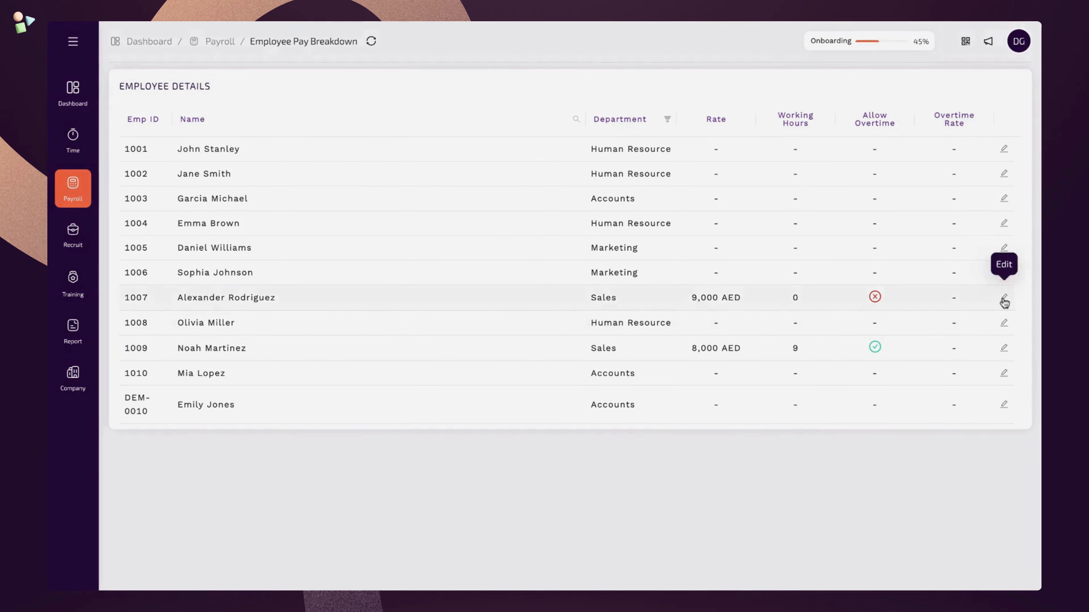
{"action": "left_click", "coordinate": [1004, 301]}
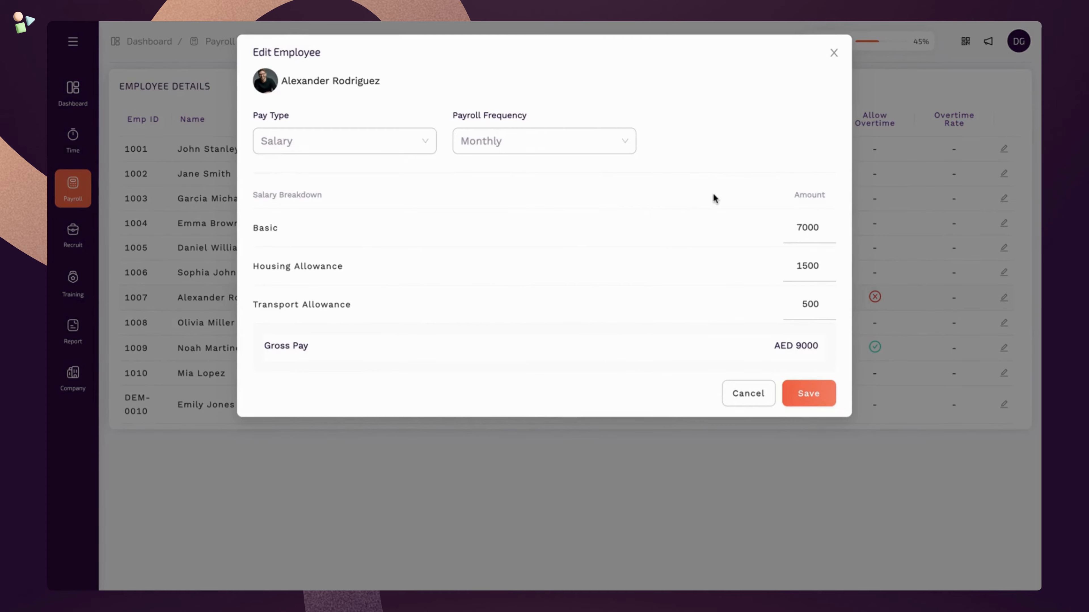
{"action": "left_click", "coordinate": [834, 53]}
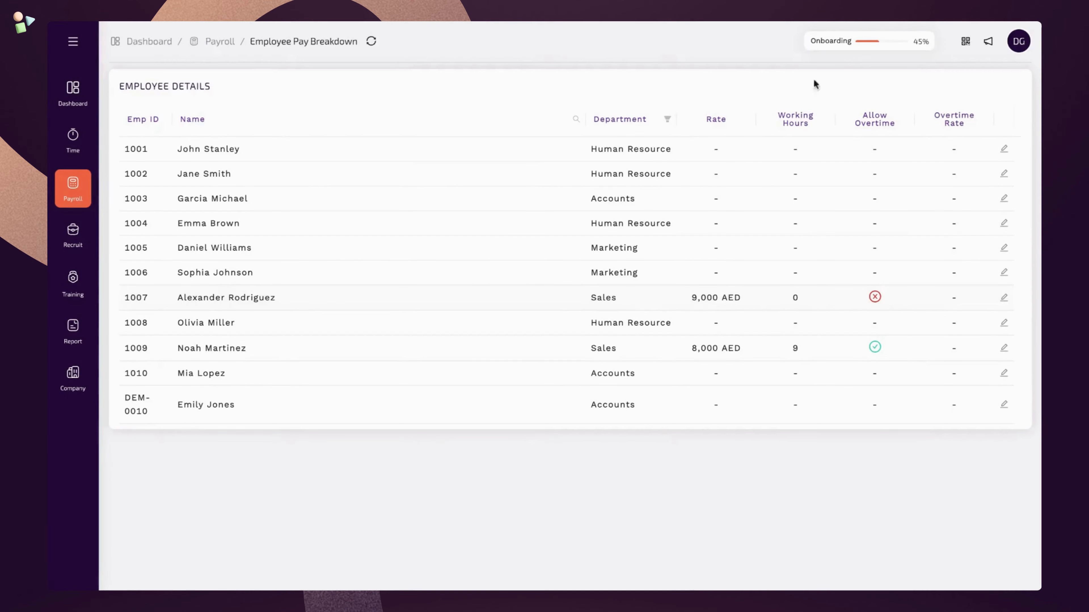
- Start a new payroll event for just the Sales Manager and Area Sales Manager
{"action": "left_click", "coordinate": [88, 198]}
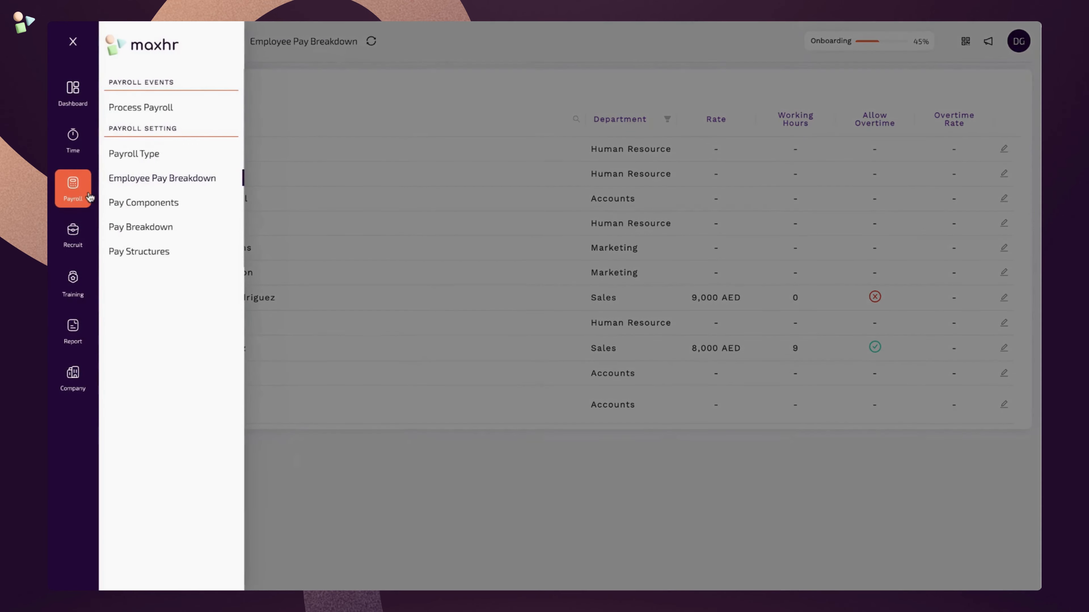
{"action": "left_click", "coordinate": [204, 112]}
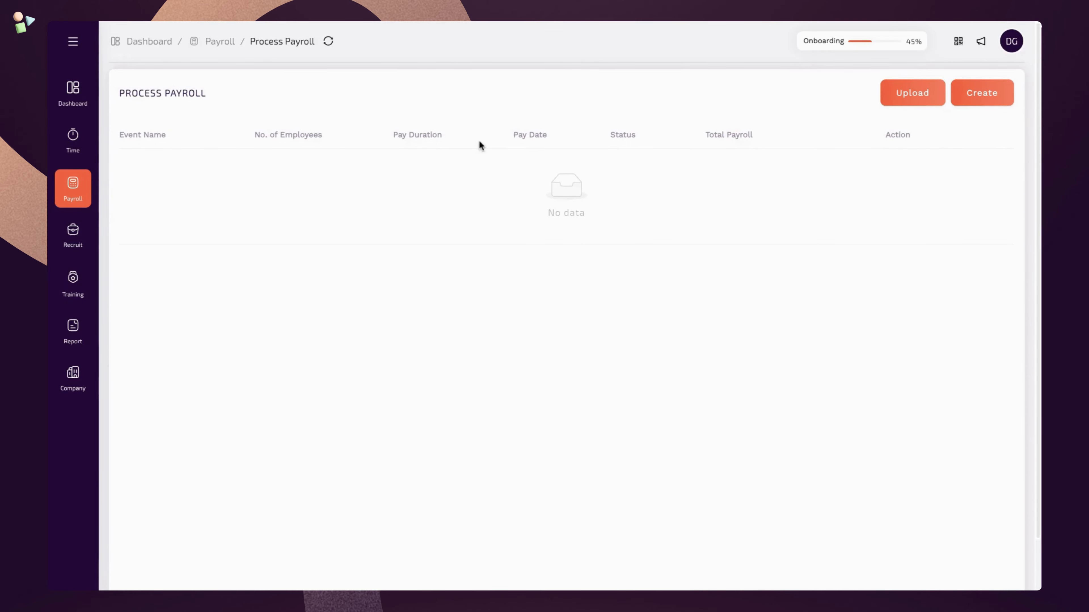
{"action": "left_click", "coordinate": [999, 98]}
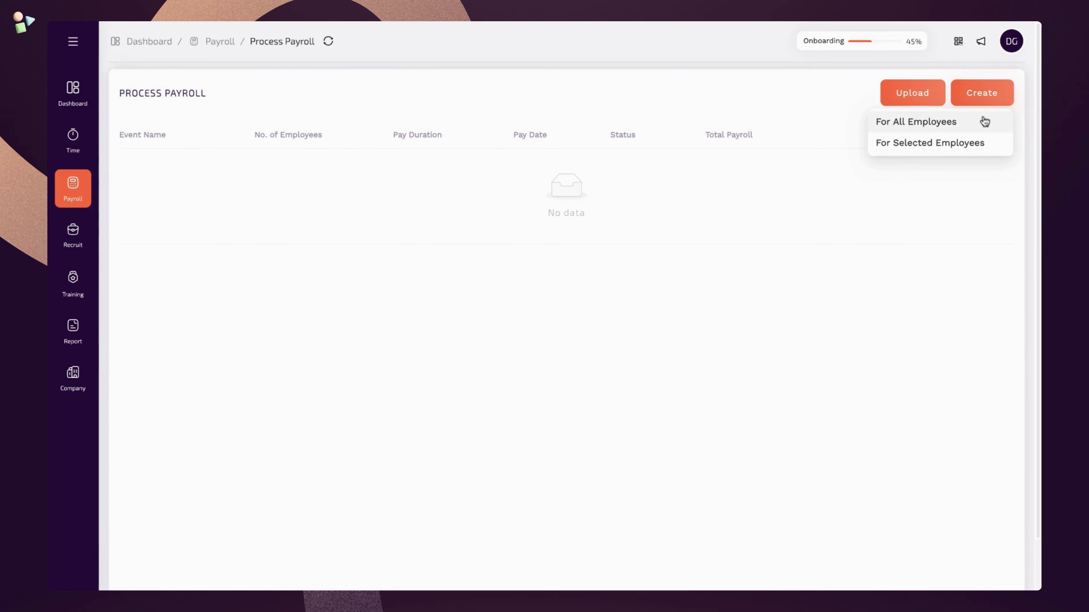
{"action": "left_click", "coordinate": [986, 145]}
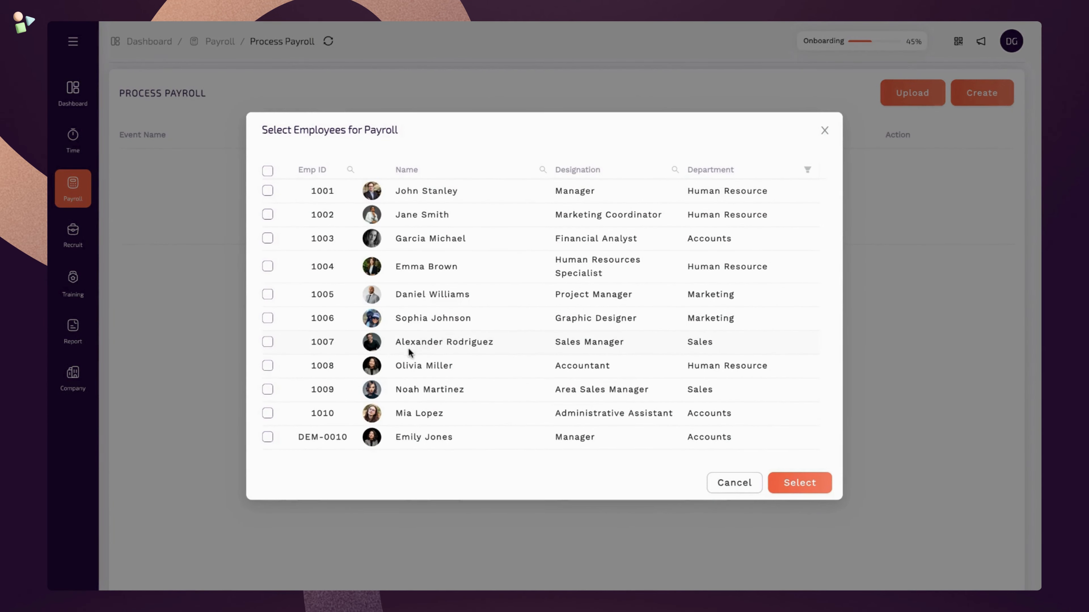
{"action": "left_click", "coordinate": [268, 343]}
{"action": "left_click", "coordinate": [268, 390]}
{"action": "left_click", "coordinate": [799, 483]}
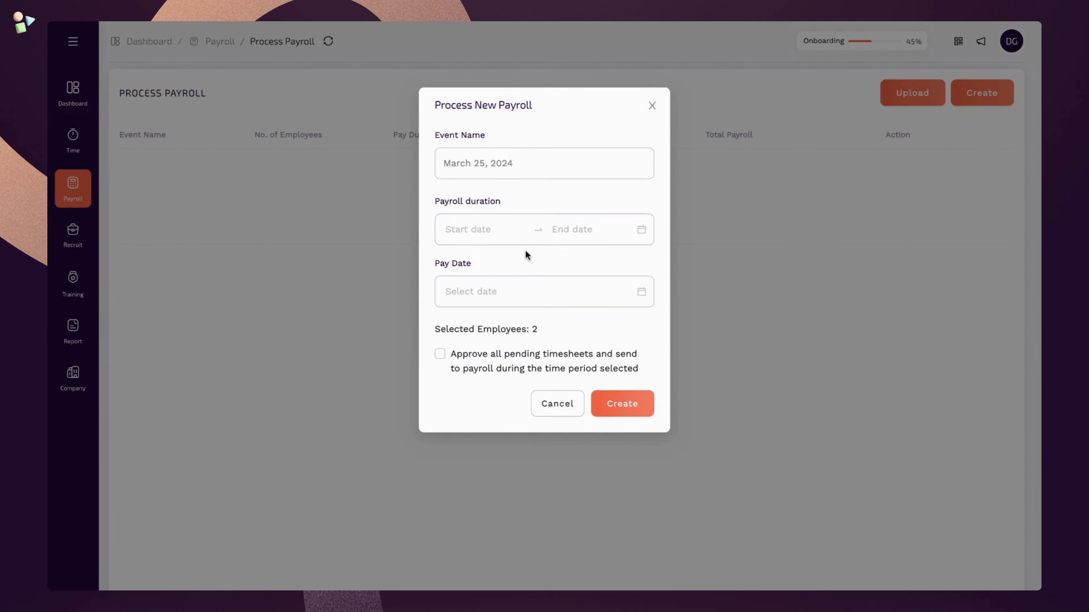
- Append '- Sales Dept' to the name, set 1–25 March 2024, pay 4 April, approve timesheets, create
{"action": "left_click", "coordinate": [568, 170]}
{"action": "type", "text": "-"}
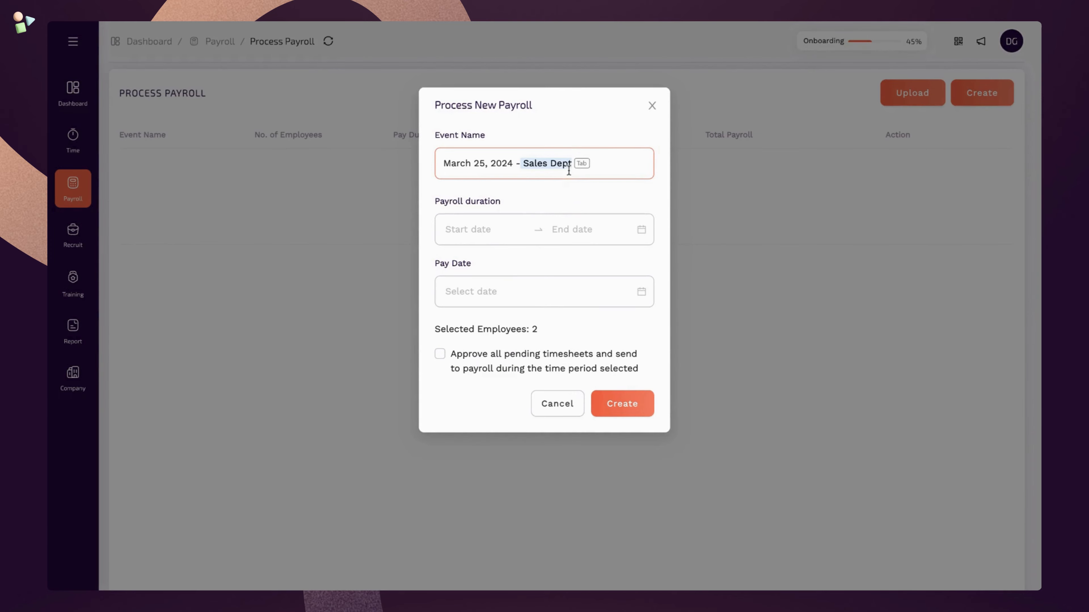
{"action": "type", "text": " Sales D"}
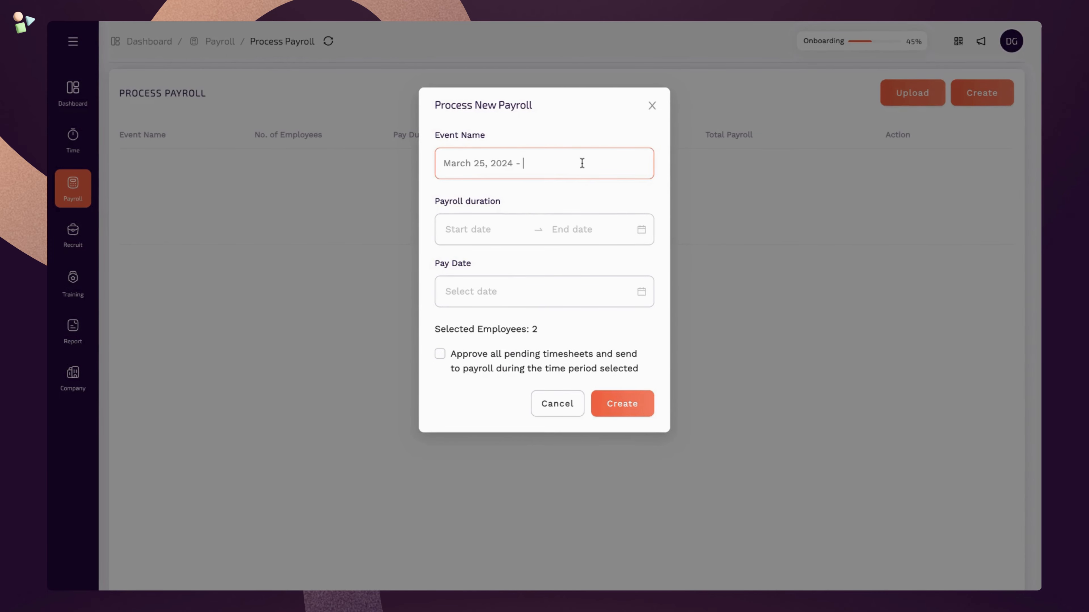
{"action": "type", "text": "ept"}
{"action": "left_click", "coordinate": [484, 224]}
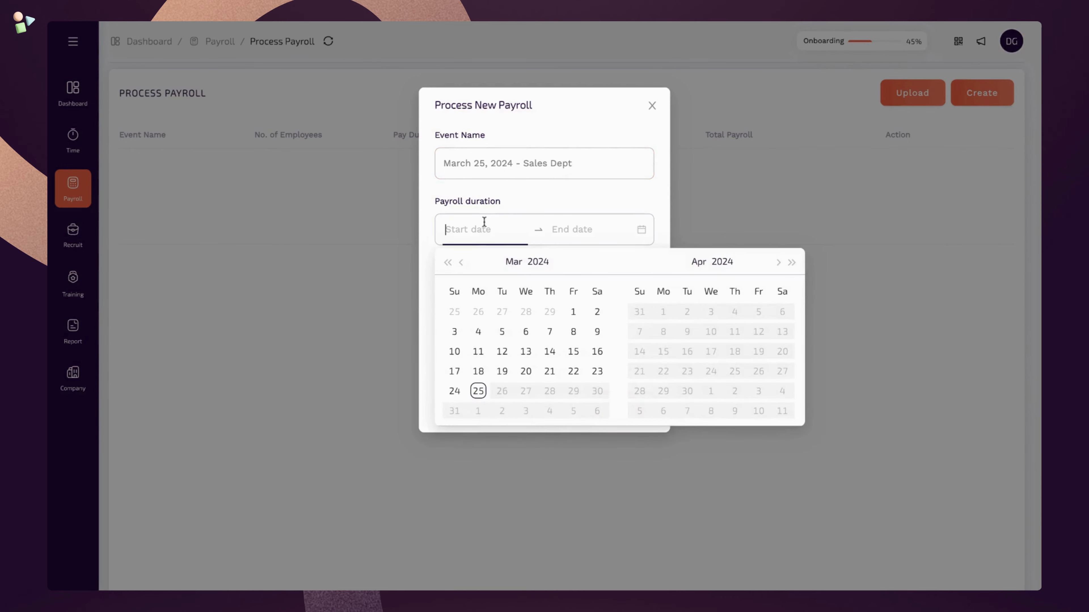
{"action": "left_click", "coordinate": [573, 312]}
{"action": "left_click", "coordinate": [479, 391]}
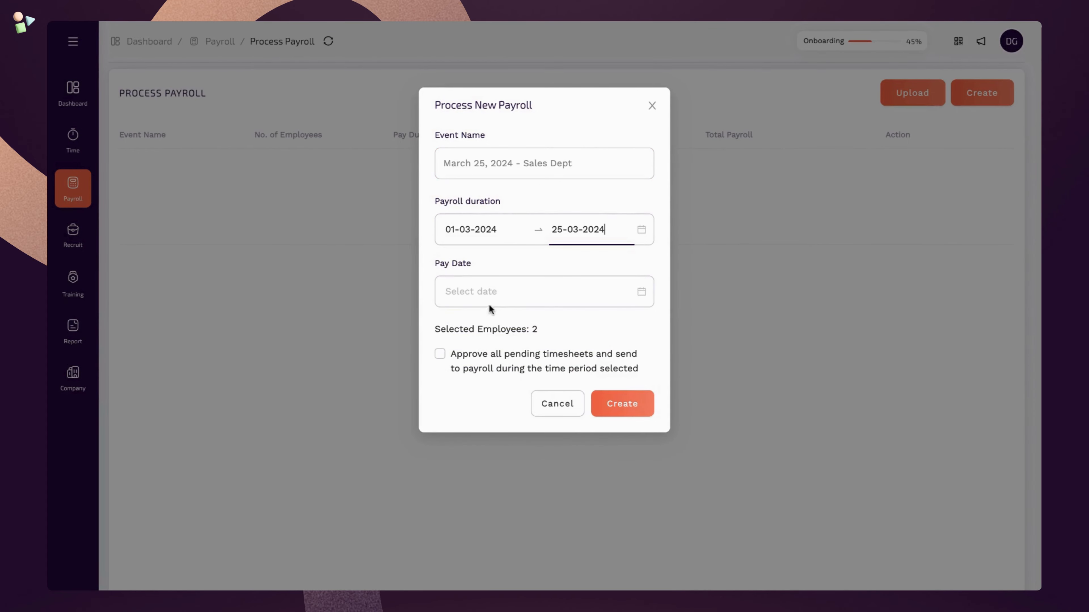
{"action": "left_click", "coordinate": [493, 296]}
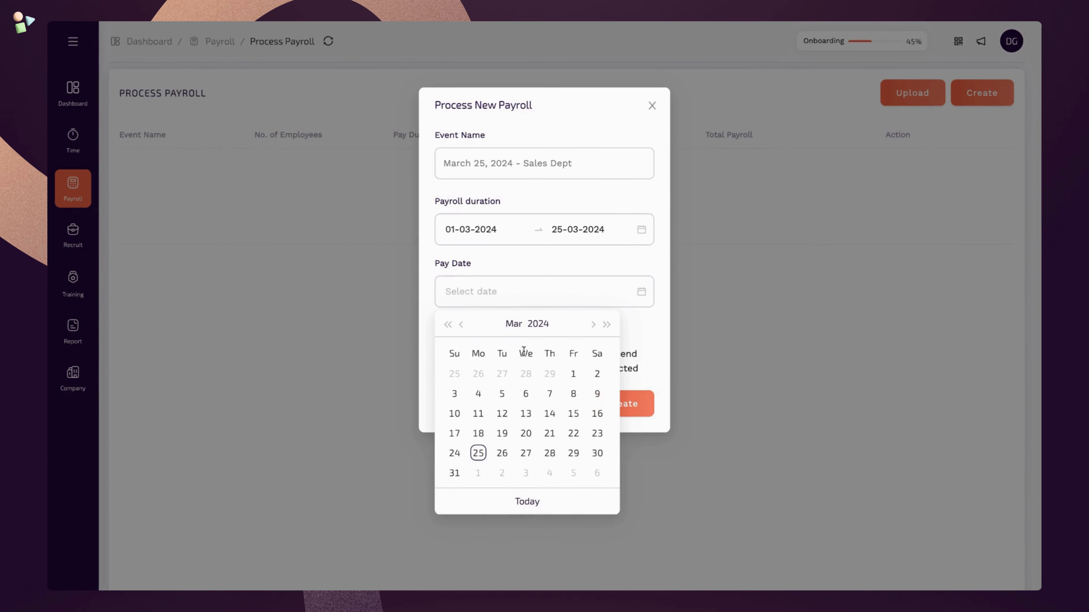
{"action": "left_click", "coordinate": [549, 473]}
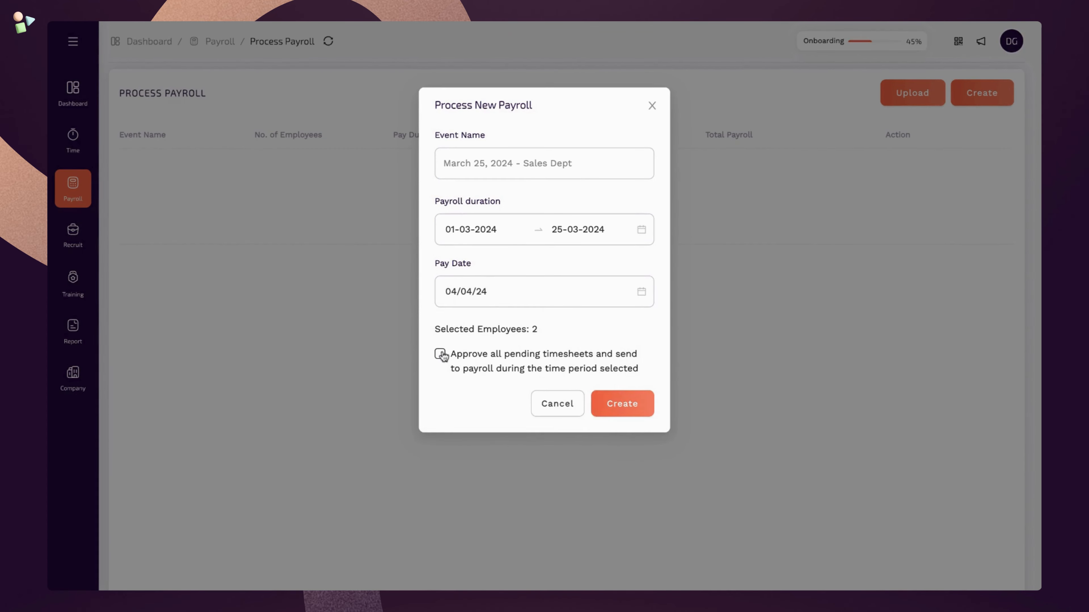
{"action": "left_click", "coordinate": [440, 354]}
{"action": "left_click", "coordinate": [643, 409]}
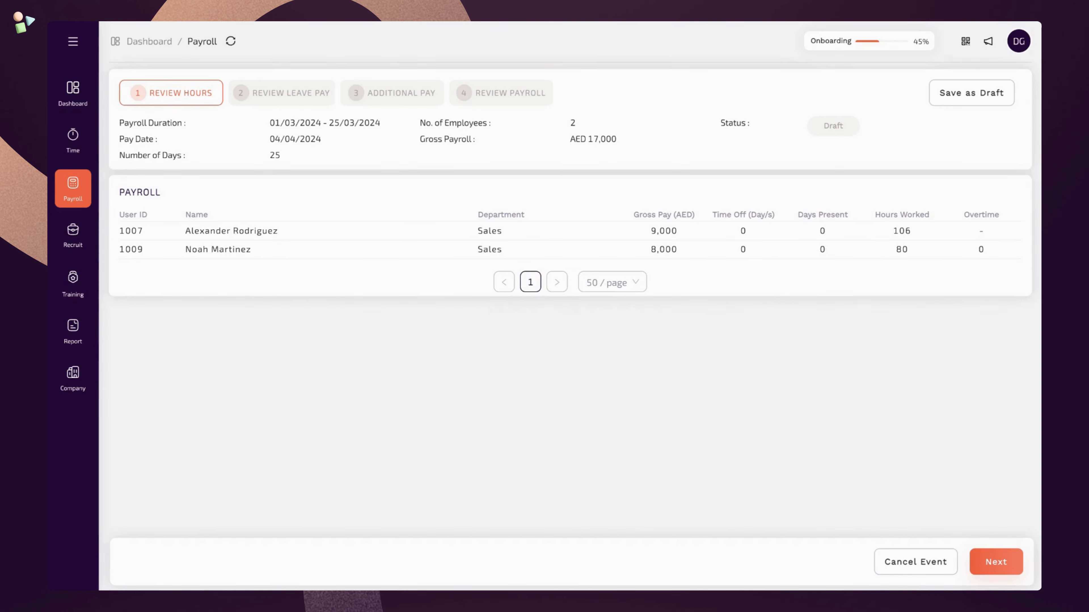
- After checking both Sales employees' hours, advance to the Review Leave Pay step
{"action": "left_click", "coordinate": [996, 562]}
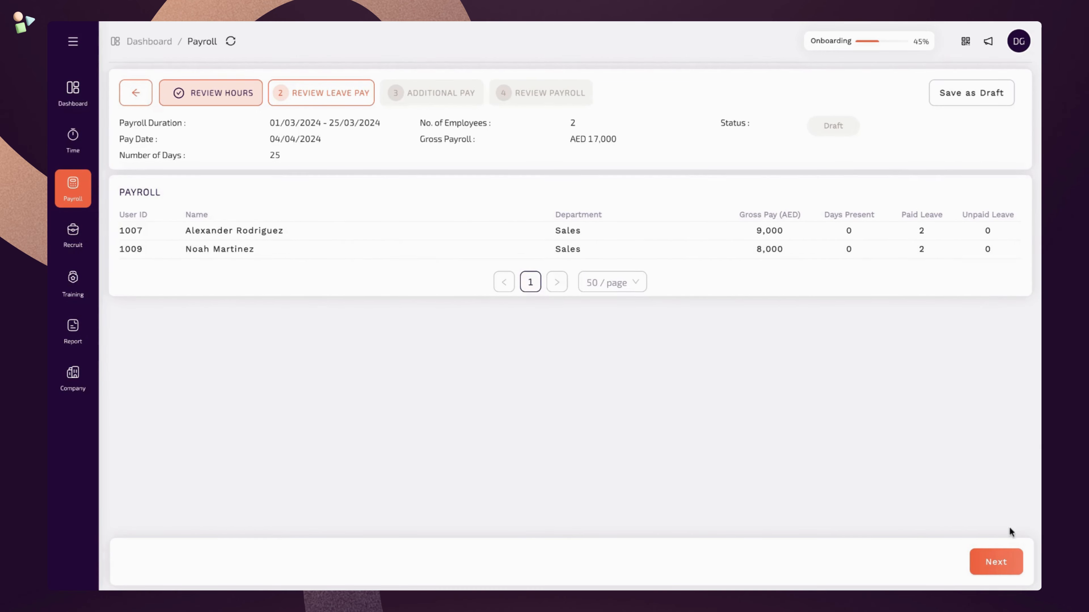
- Pass through Additional Pay, leaving both employees' additions and deductions unchanged, then continue to Review Payroll
{"action": "left_click", "coordinate": [1016, 565]}
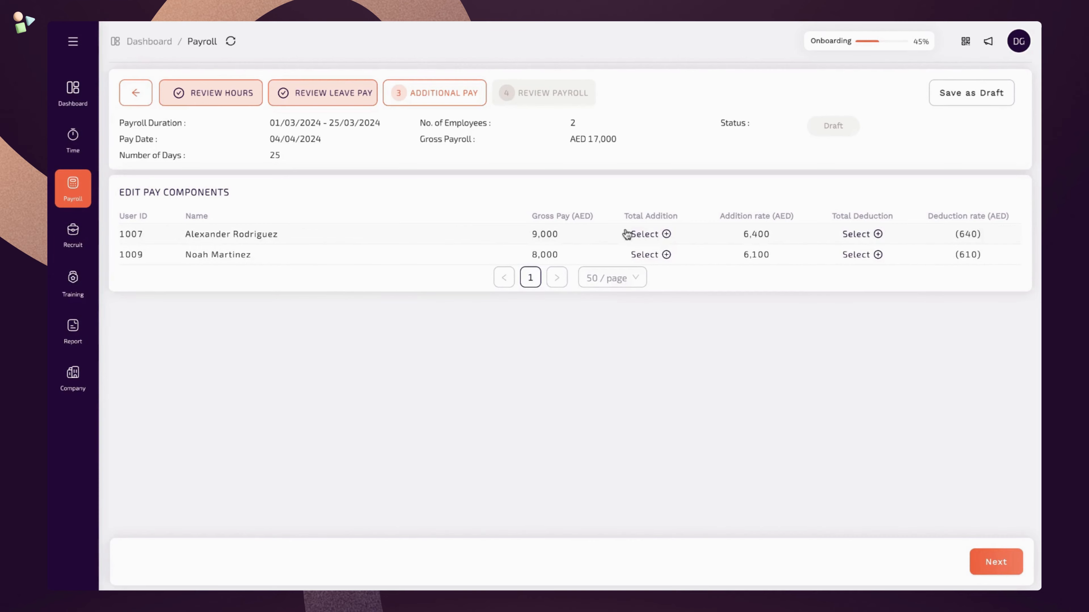
{"action": "left_click", "coordinate": [667, 234]}
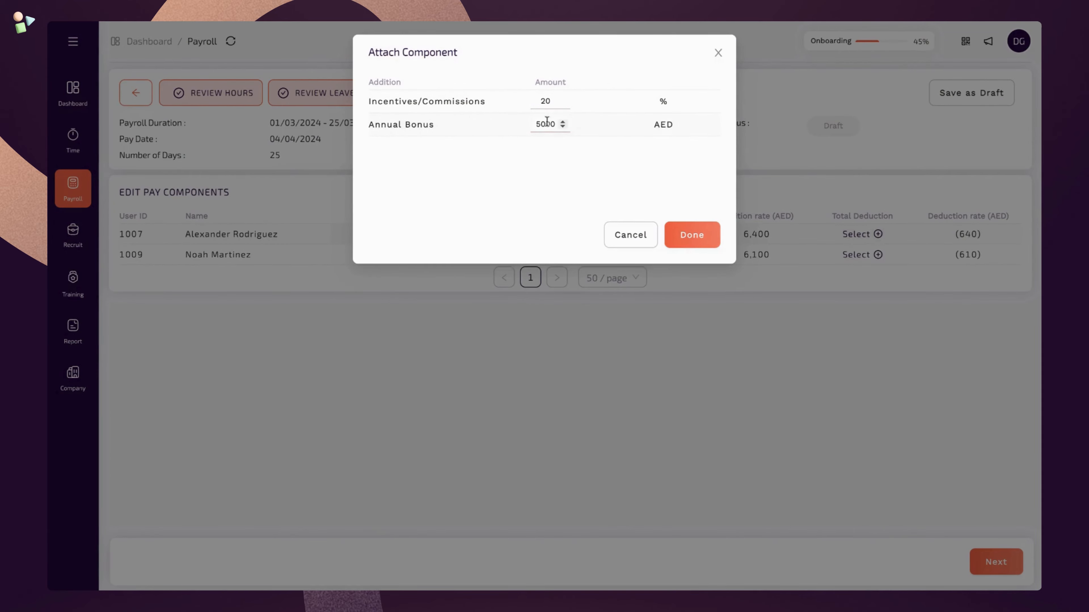
{"action": "left_click", "coordinate": [564, 124]}
{"action": "left_click", "coordinate": [697, 235]}
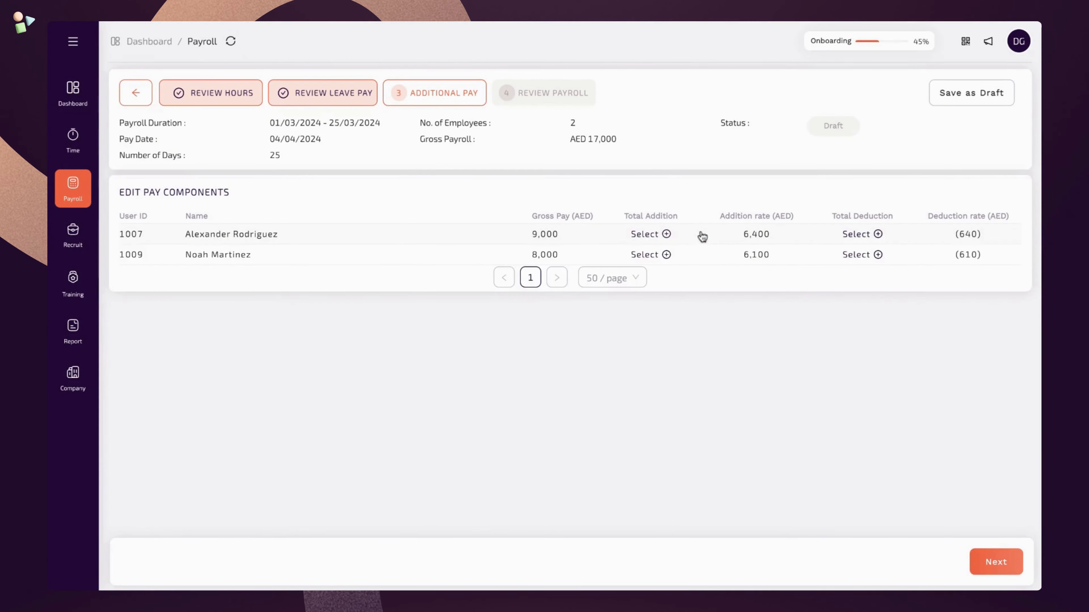
{"action": "left_click", "coordinate": [666, 234]}
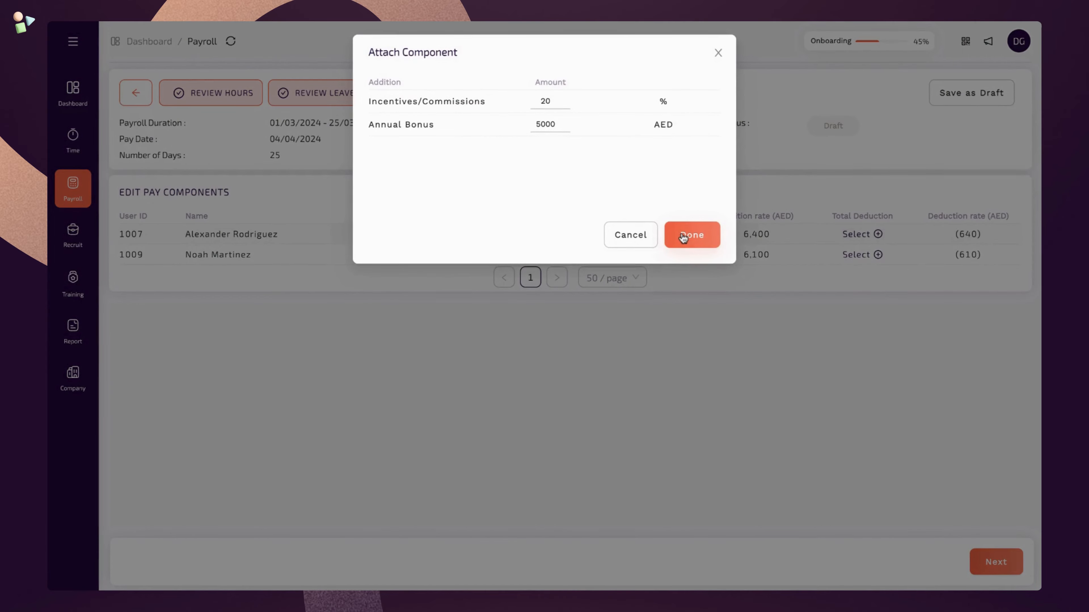
{"action": "left_click", "coordinate": [683, 237]}
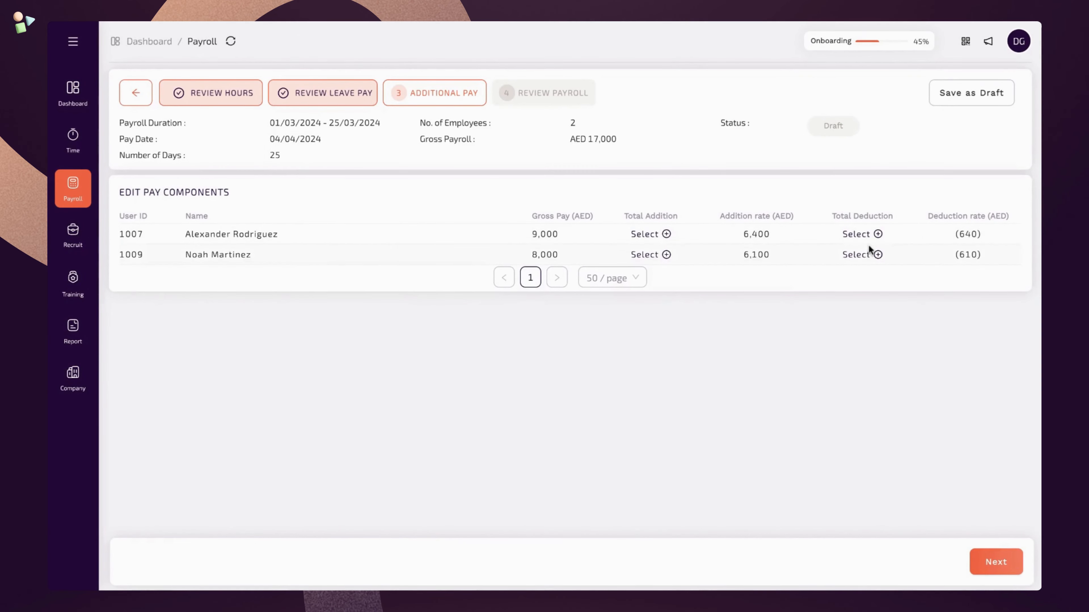
{"action": "left_click", "coordinate": [873, 255]}
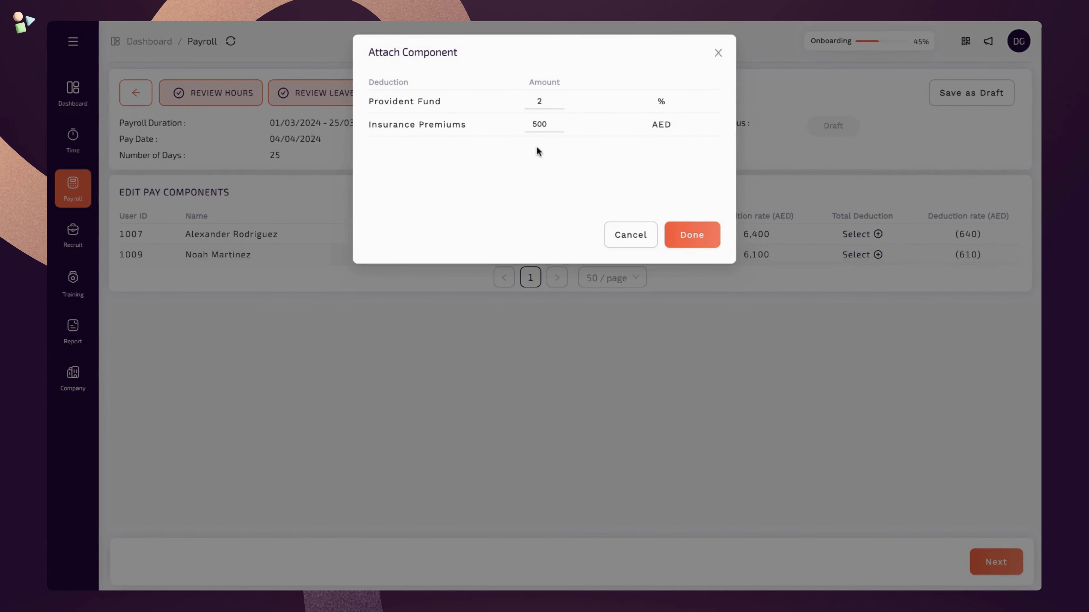
{"action": "left_click", "coordinate": [697, 236]}
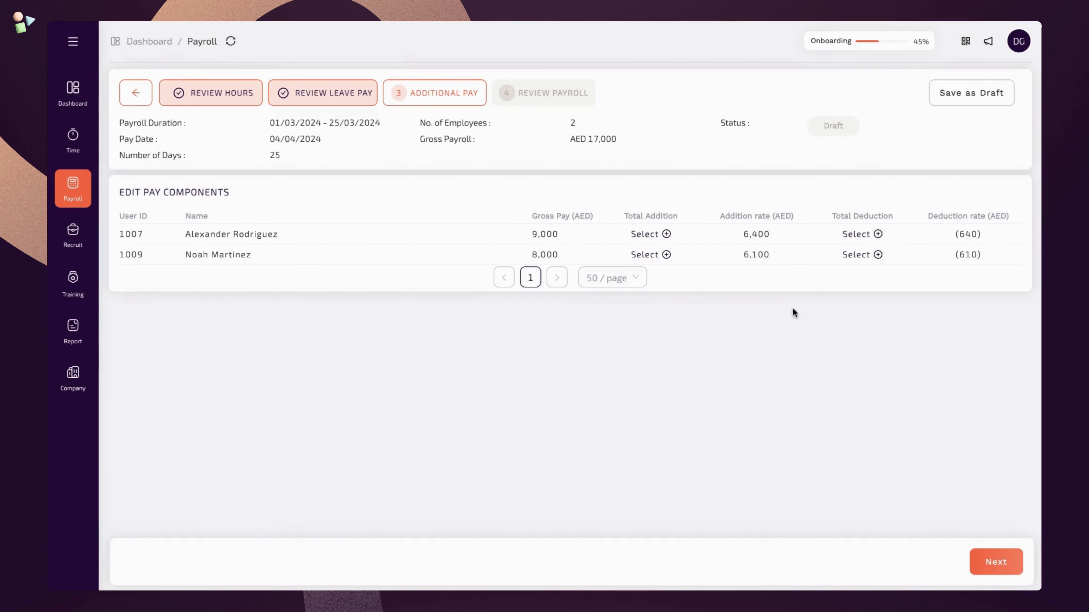
{"action": "left_click", "coordinate": [1009, 562]}
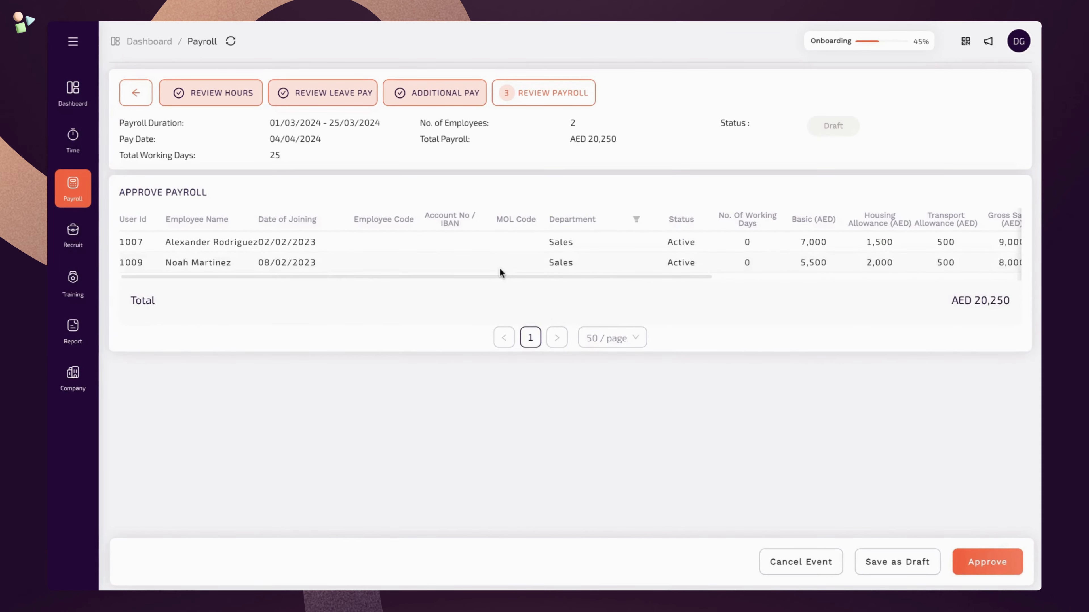
- Scroll across the AED 20,250 payroll table to check amounts, then approve the Sales Dept payroll
{"action": "scroll", "coordinate": [499, 268], "scroll_direction": "right", "scroll_amount": 3}
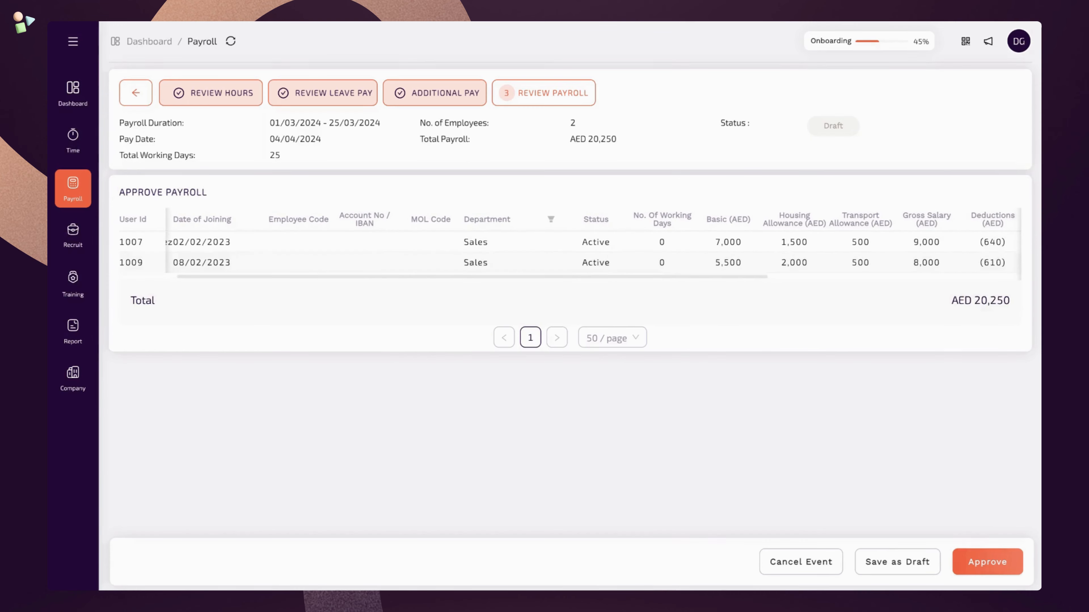
{"action": "scroll", "coordinate": [570, 244], "scroll_direction": "right", "scroll_amount": 5}
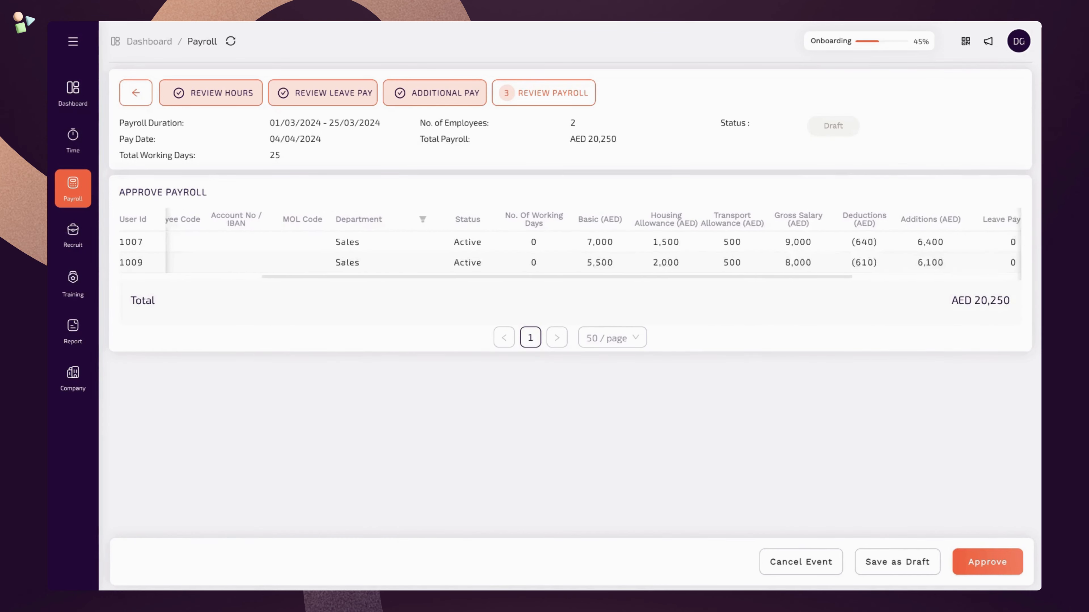
{"action": "scroll", "coordinate": [571, 244], "scroll_direction": "right", "scroll_amount": 8}
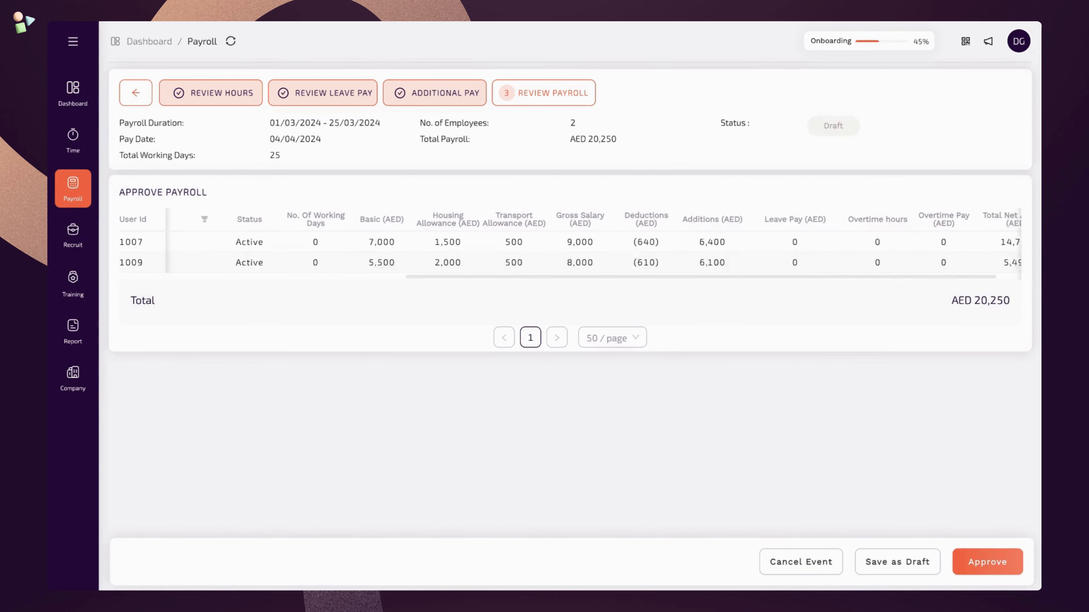
{"action": "scroll", "coordinate": [514, 262], "scroll_direction": "right", "scroll_amount": 2}
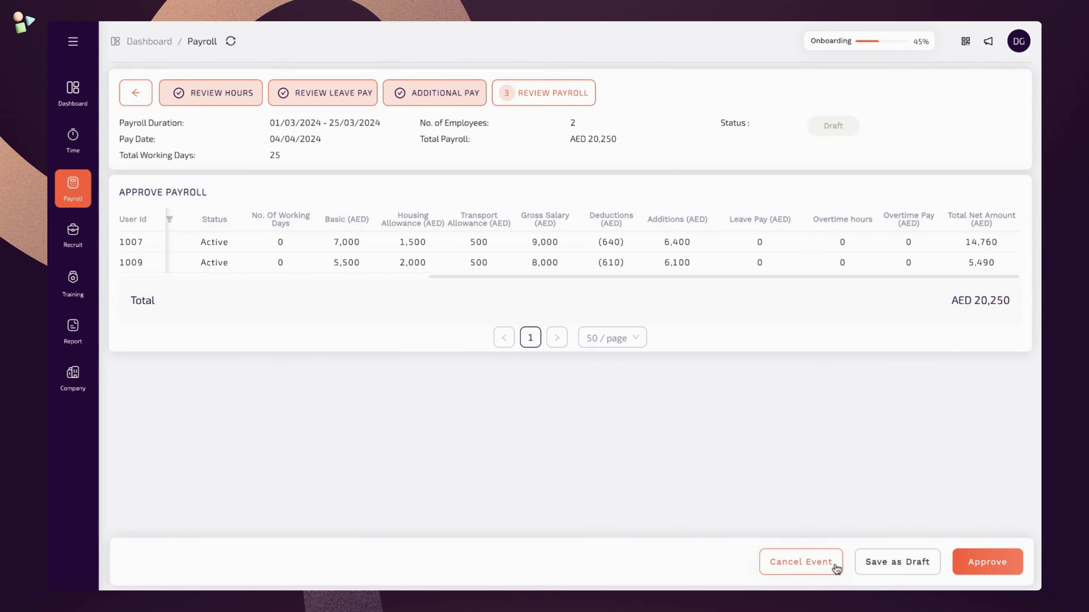
{"action": "left_click", "coordinate": [1011, 566]}
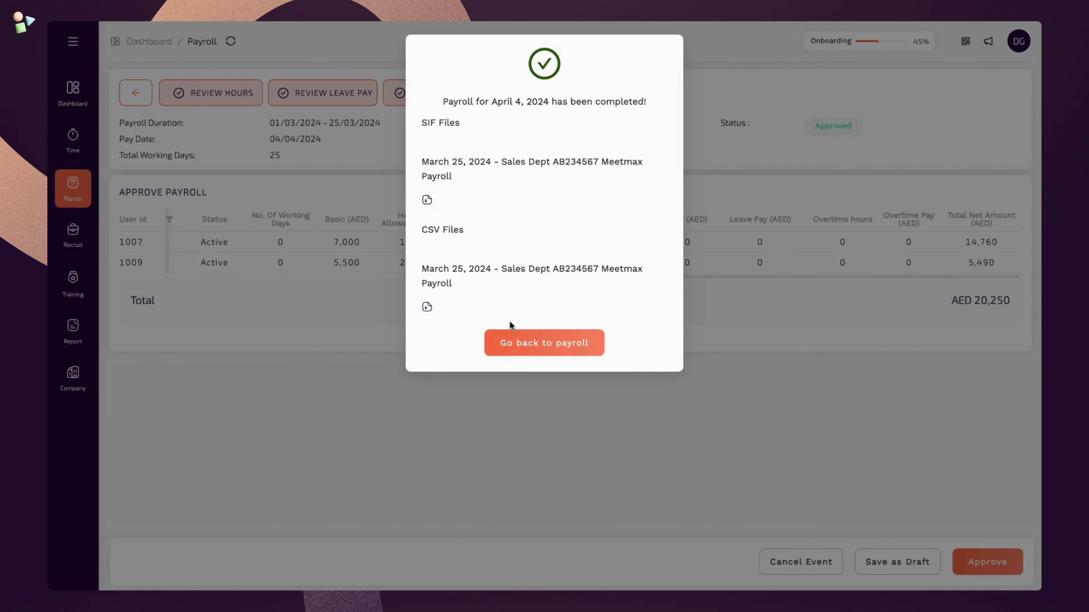
- Go back to the Process Payroll list, where the Sales Dept payroll shows Approved at 20,250 AED
{"action": "left_click", "coordinate": [554, 346]}
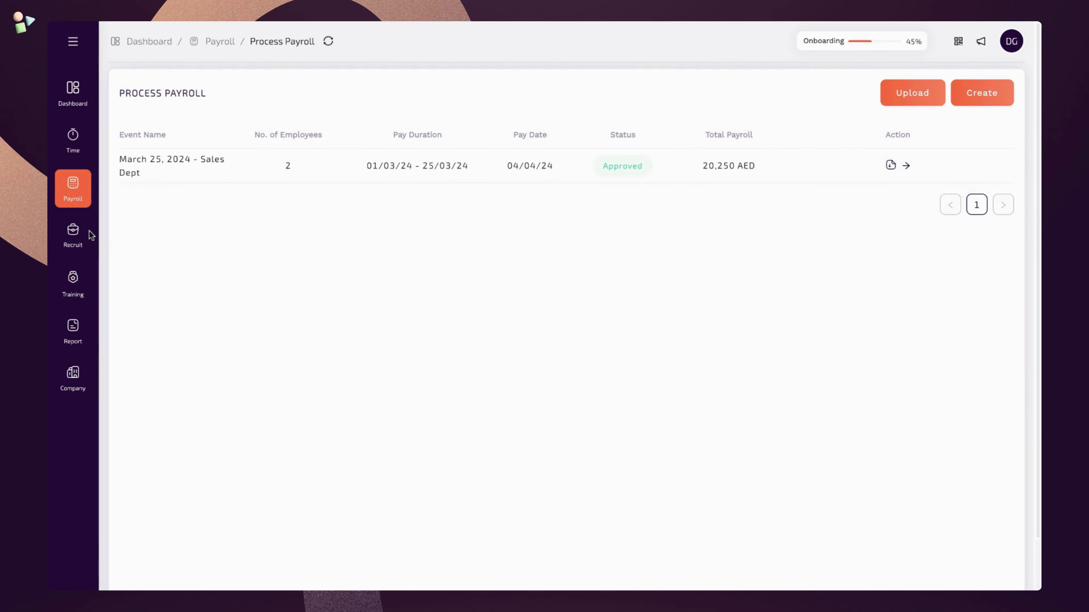
{"action": "left_click", "coordinate": [82, 235]}
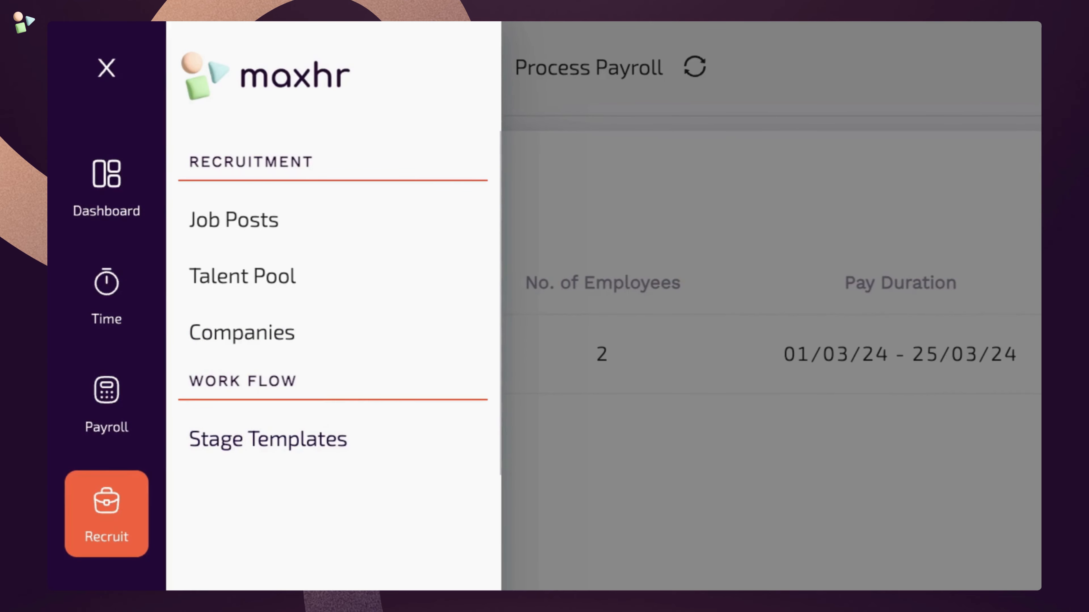
- Open Stage Templates under Recruit's Work Flow, showing the Default template
{"action": "left_click", "coordinate": [379, 449]}
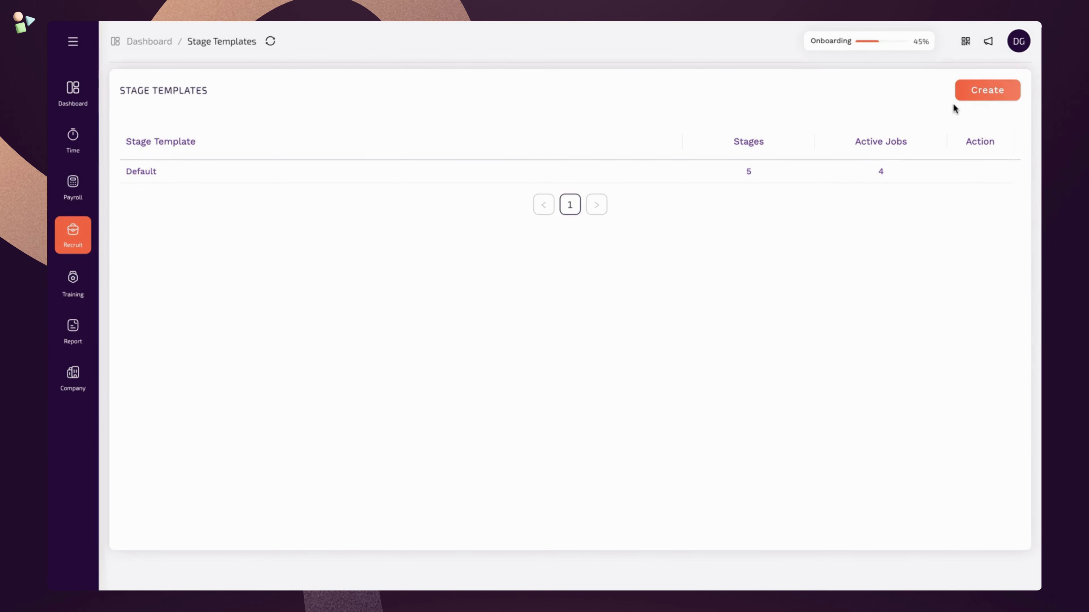
- Name the new template 'Engineering Dept' and rename its first two statuses Telephonic Call and Technical Round
{"action": "left_click", "coordinate": [978, 95]}
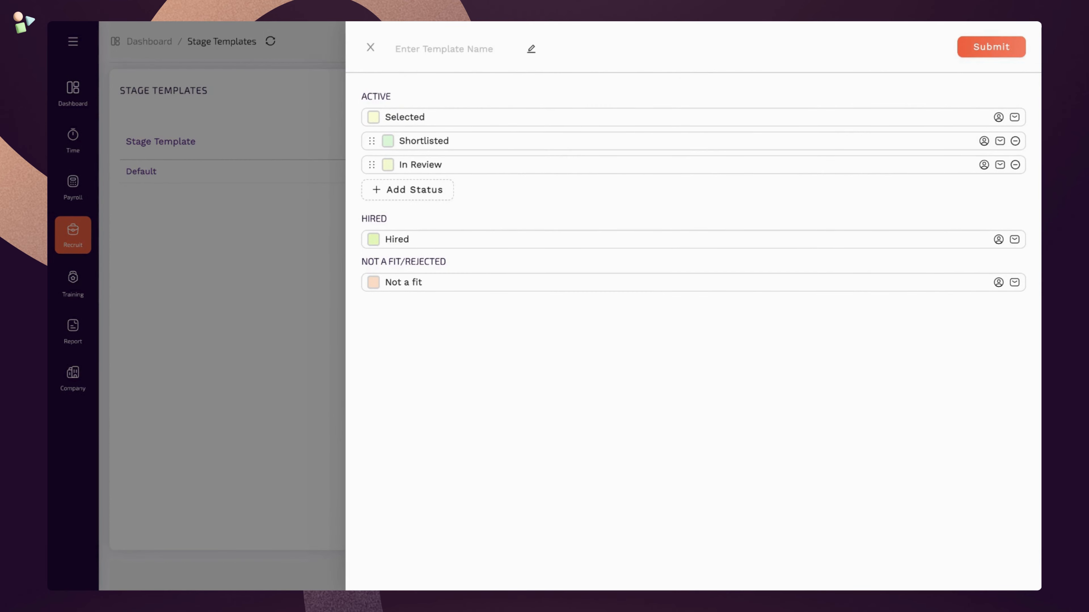
{"action": "type", "text": "Engineering Dept"}
{"action": "double_click", "coordinate": [436, 112]}
{"action": "type", "text": "Telephonic Call"}
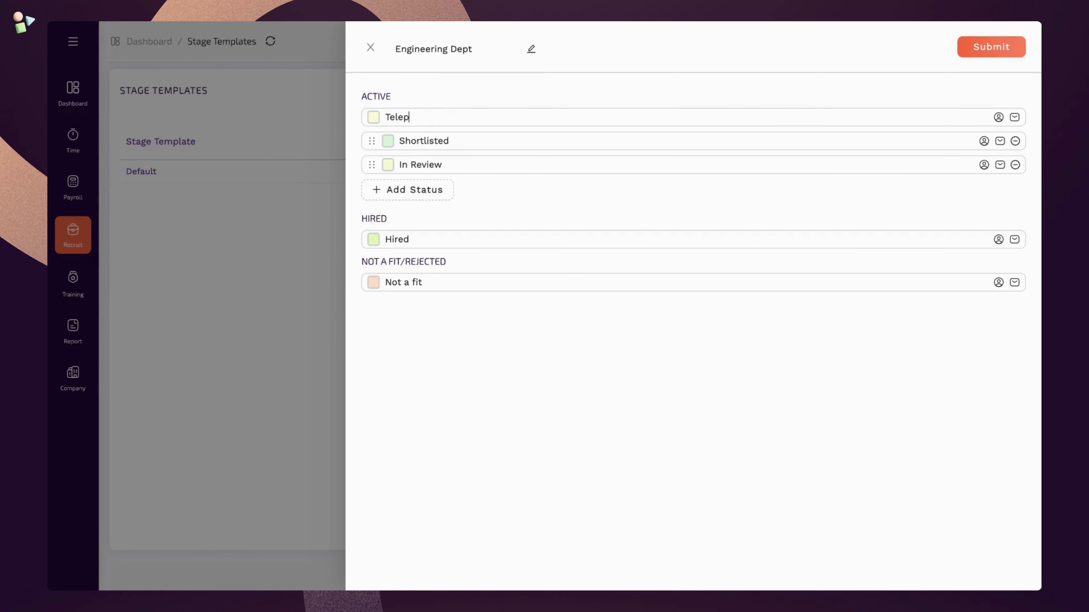
{"action": "double_click", "coordinate": [432, 136]}
{"action": "type", "text": "Technical Round"}
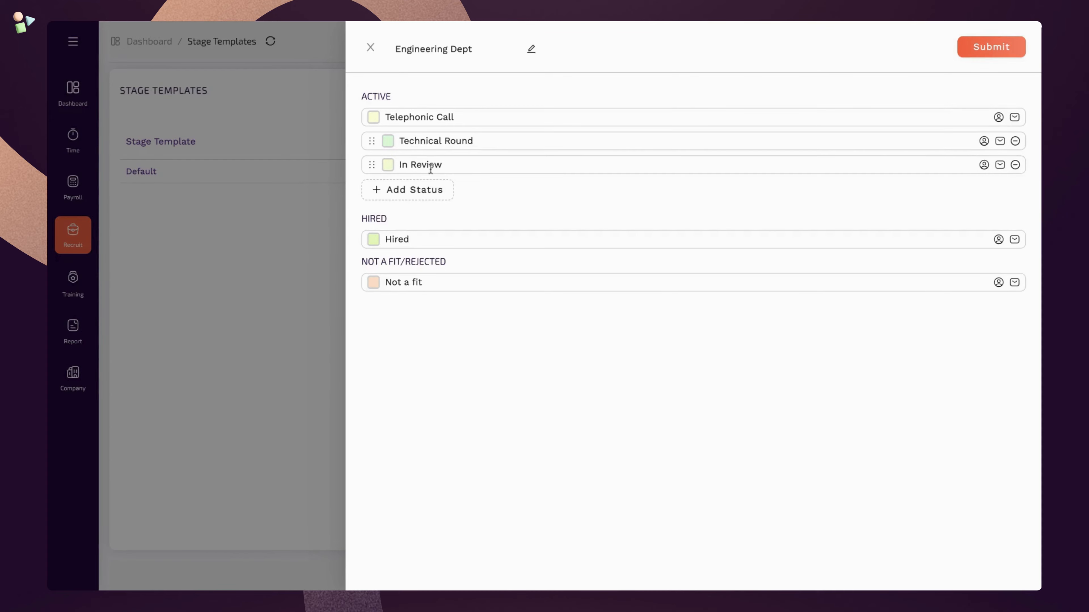
- Make the In Review stage purple and add Case Study and Final Round statuses
{"action": "left_click", "coordinate": [403, 189]}
{"action": "left_click", "coordinate": [387, 165]}
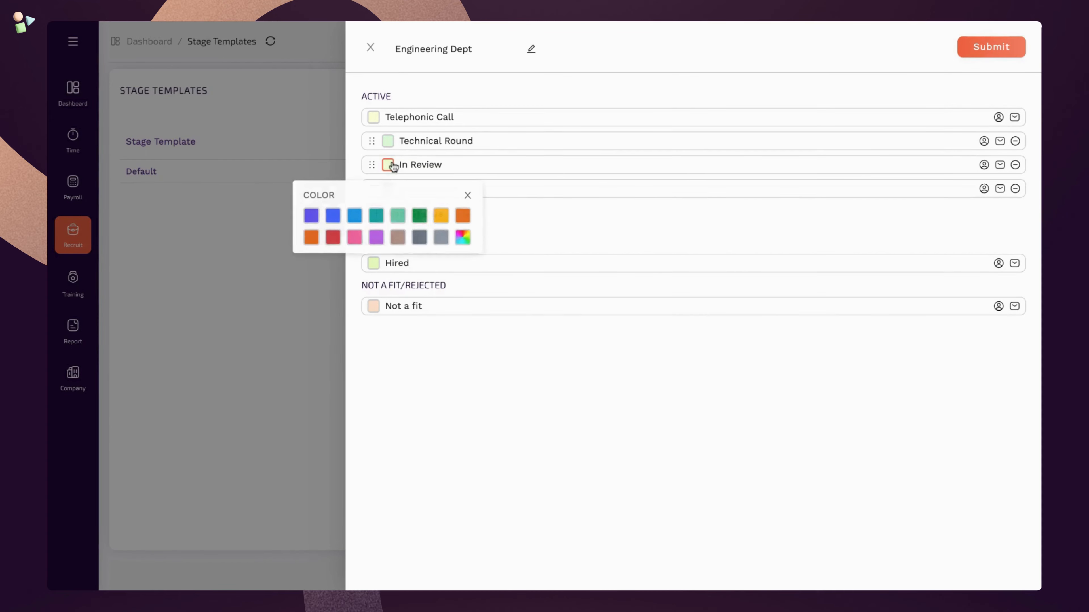
{"action": "left_click", "coordinate": [398, 238]}
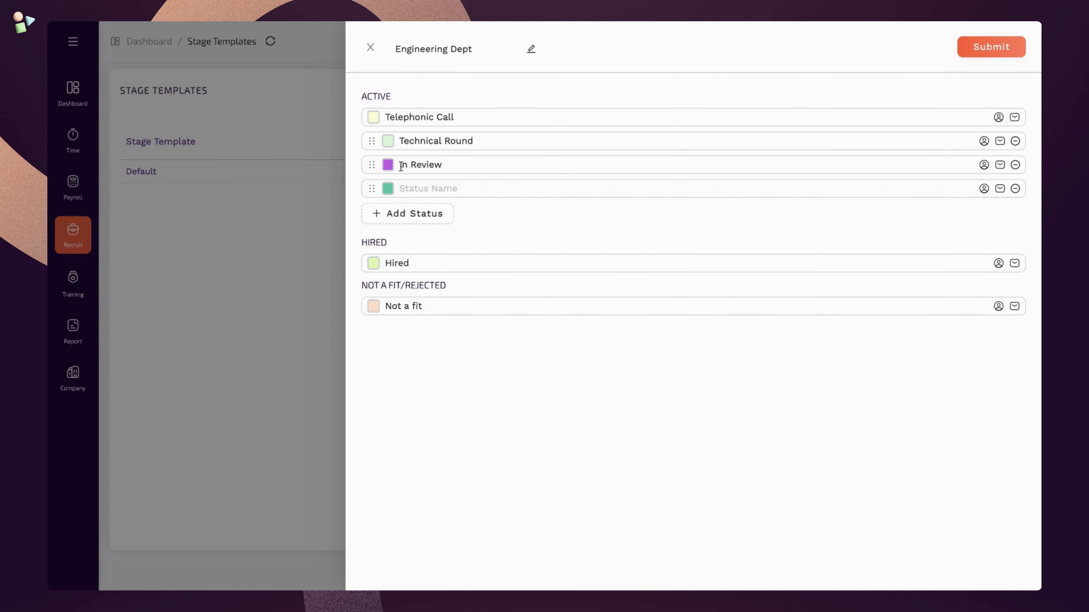
{"action": "left_click", "coordinate": [421, 187]}
{"action": "type", "text": "Case Study"}
{"action": "left_click", "coordinate": [414, 213]}
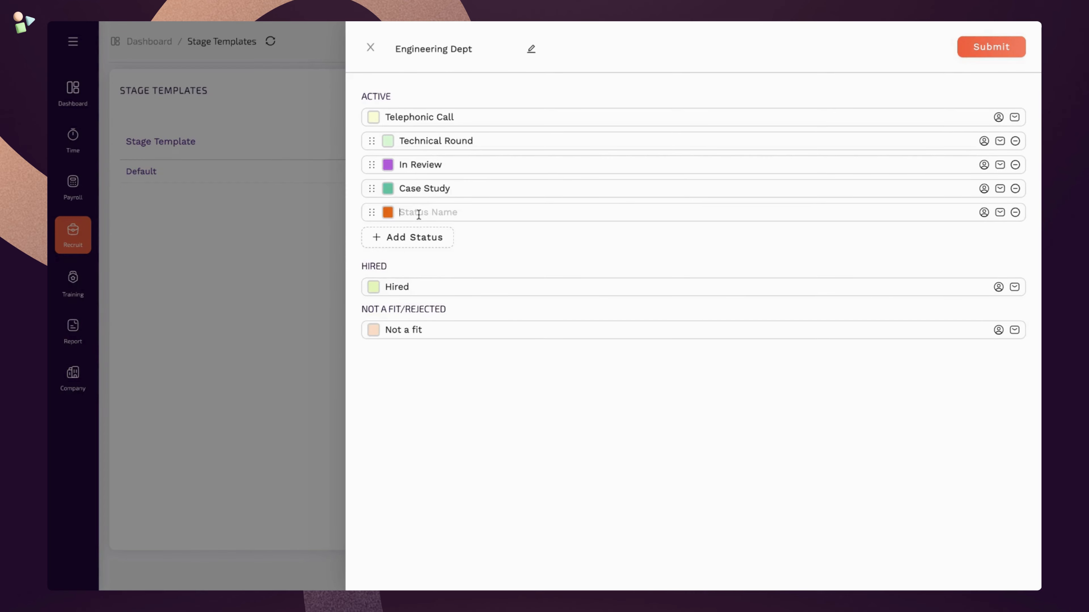
{"action": "type", "text": "Final Round"}
- Assign the first employee as Telephonic Call owner, leave its email template empty, and submit
{"action": "left_click", "coordinate": [999, 118]}
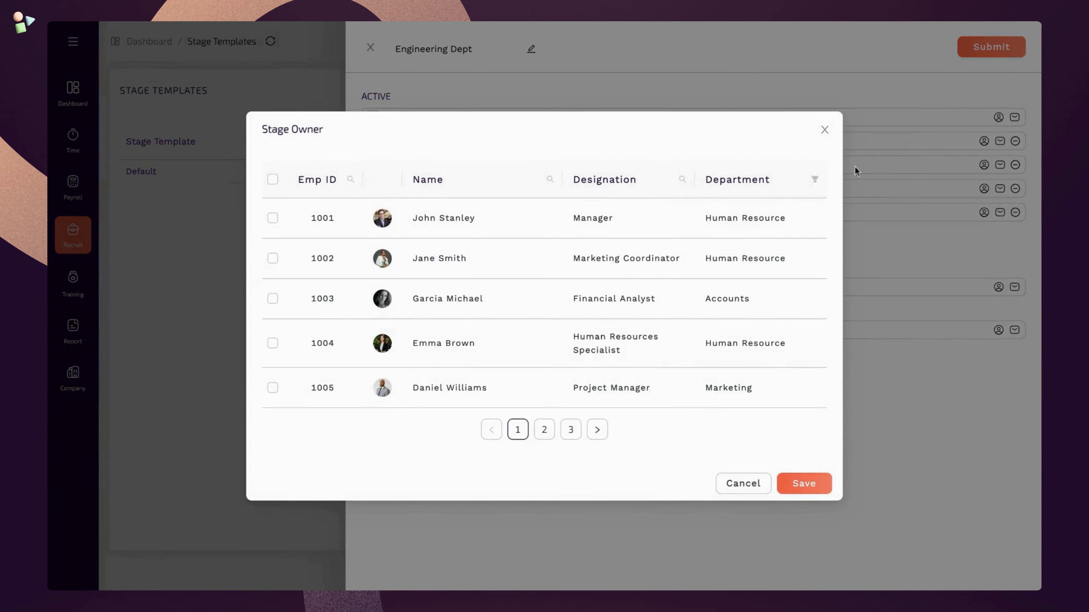
{"action": "left_click", "coordinate": [272, 219]}
{"action": "left_click", "coordinate": [801, 483]}
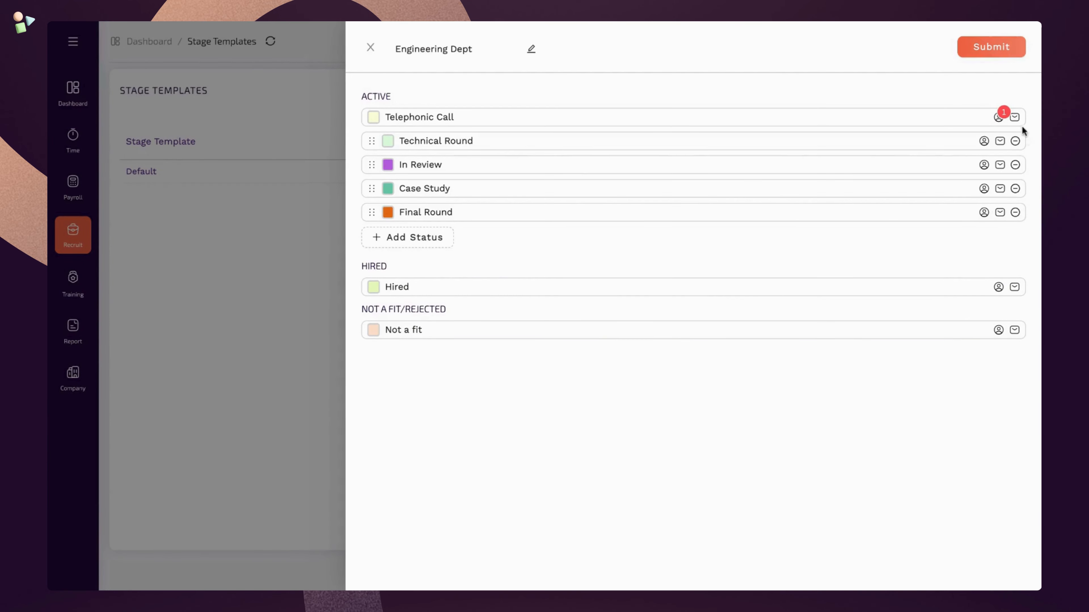
{"action": "left_click", "coordinate": [1015, 118]}
{"action": "left_click", "coordinate": [586, 314]}
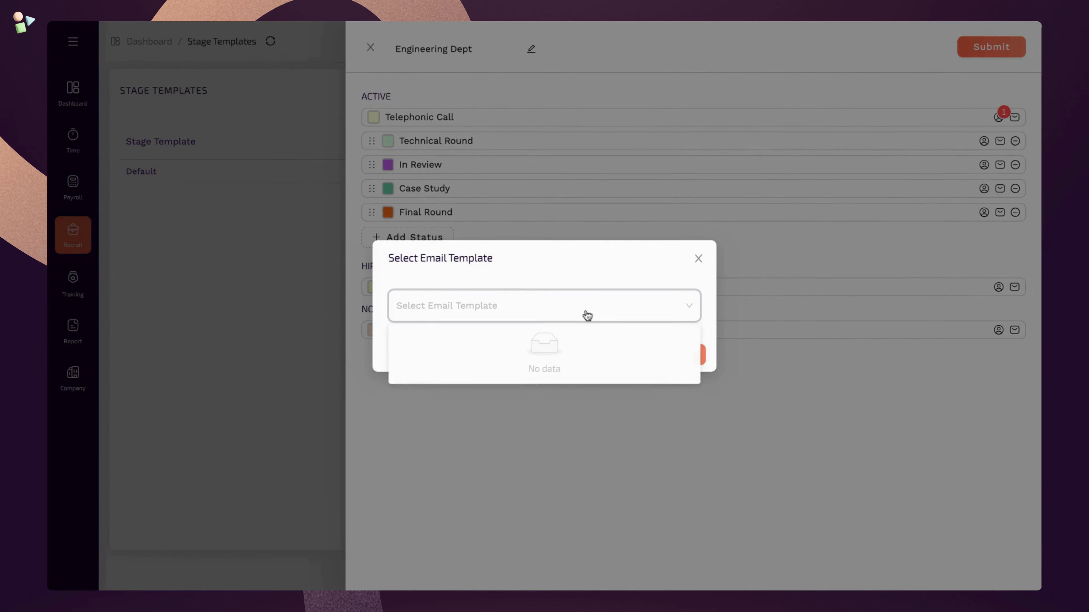
{"action": "left_click", "coordinate": [587, 315]}
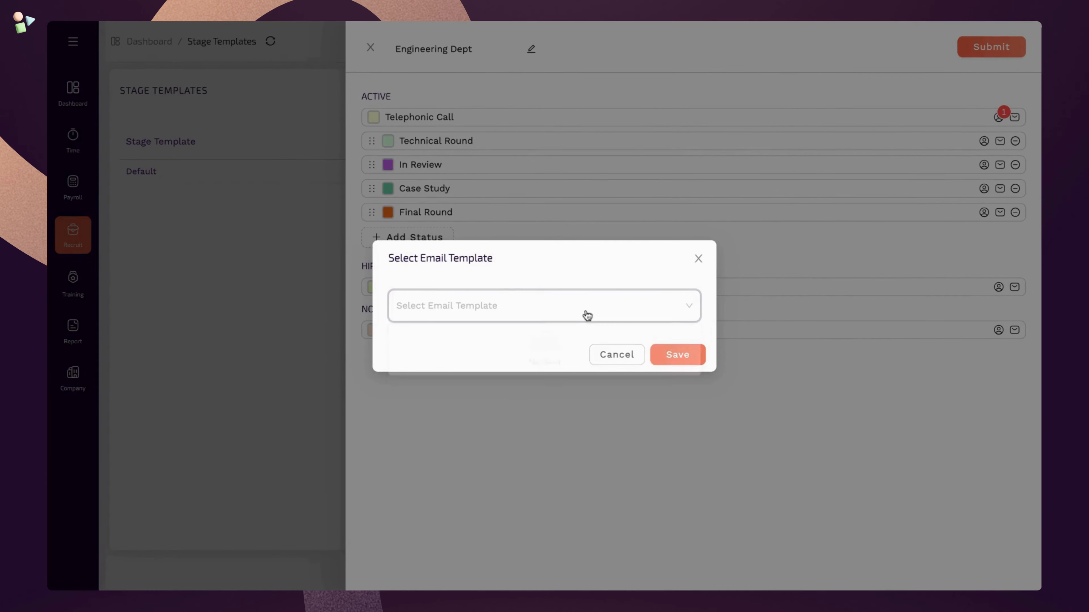
{"action": "left_click", "coordinate": [625, 355]}
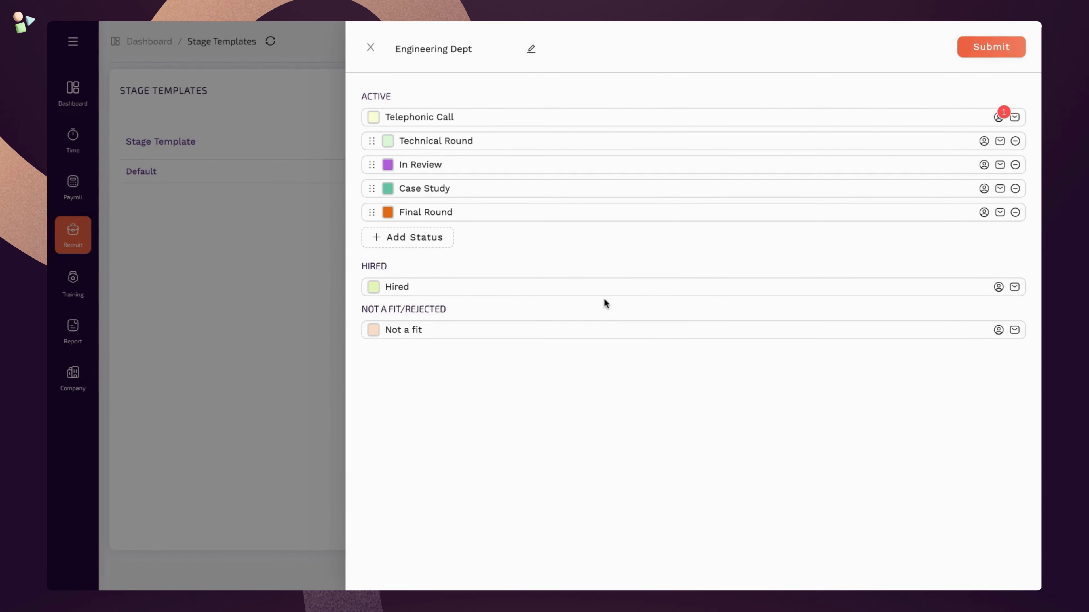
{"action": "left_click", "coordinate": [986, 48]}
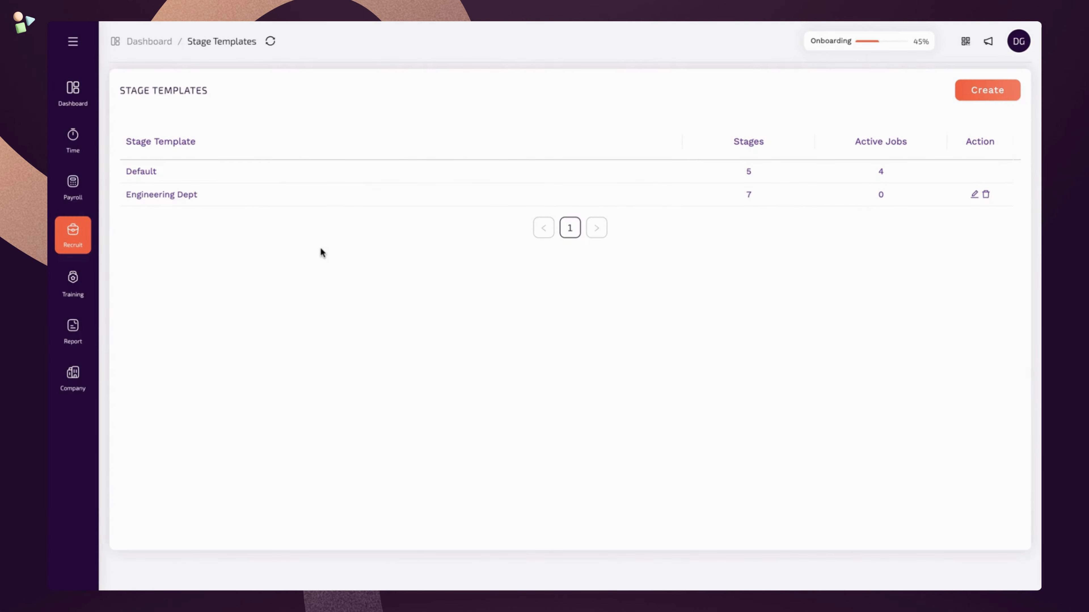
- Open Job Posts, check the Digital Marketing Specialist post's status options unchanged, and show its more-actions menu
{"action": "left_click", "coordinate": [81, 245]}
{"action": "left_click", "coordinate": [128, 107]}
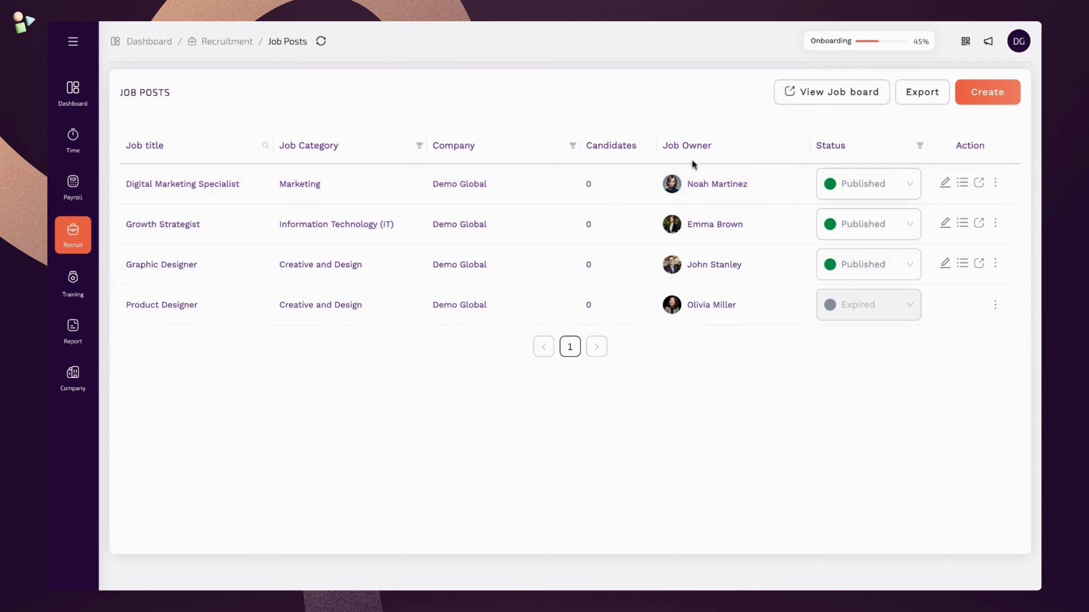
{"action": "left_click", "coordinate": [911, 187]}
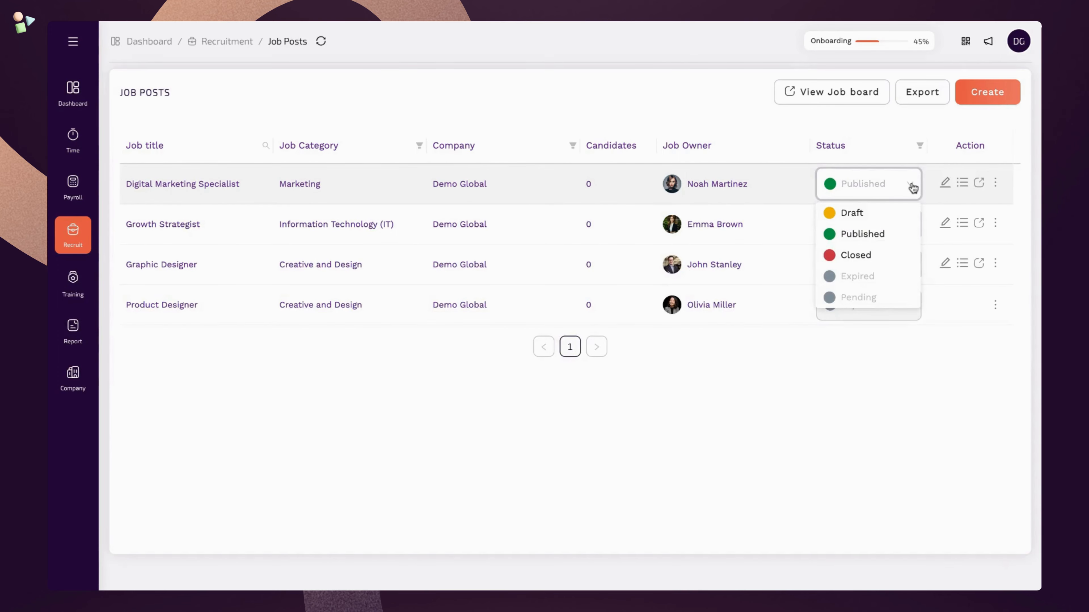
{"action": "left_click", "coordinate": [912, 187]}
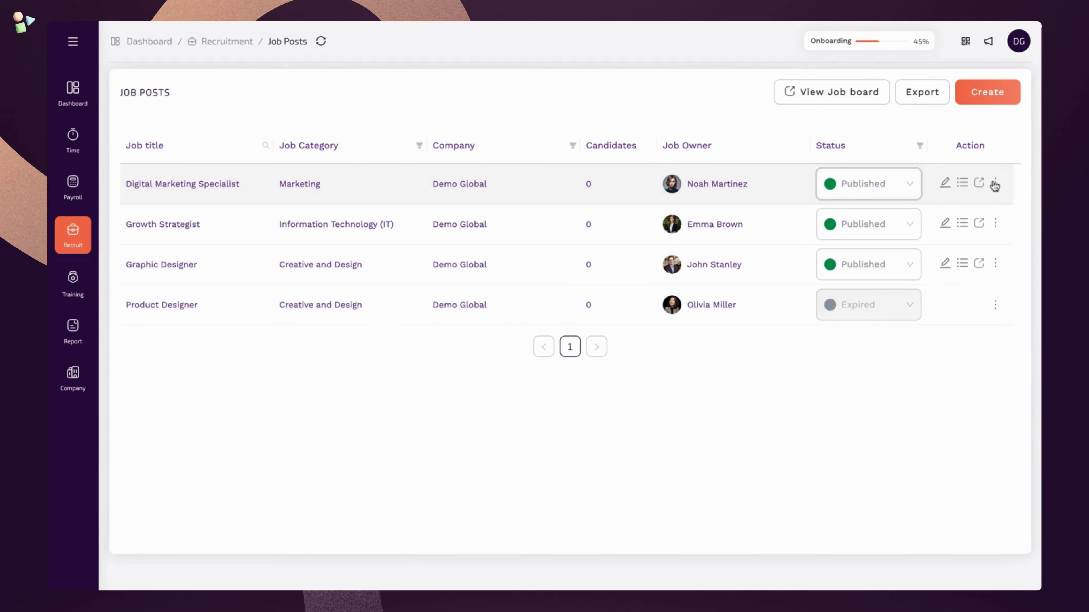
{"action": "left_click", "coordinate": [995, 185]}
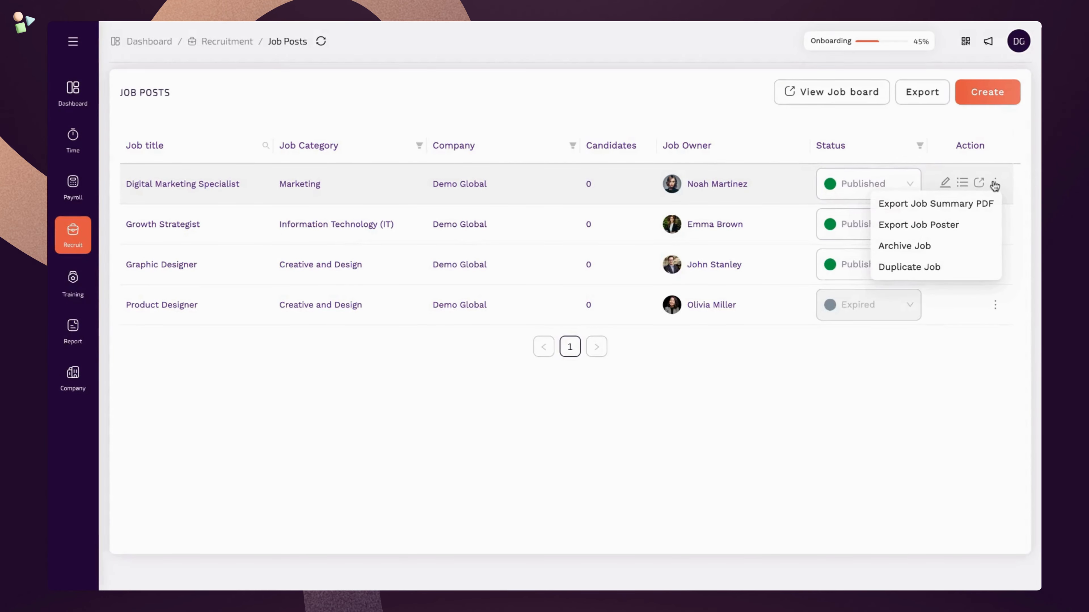
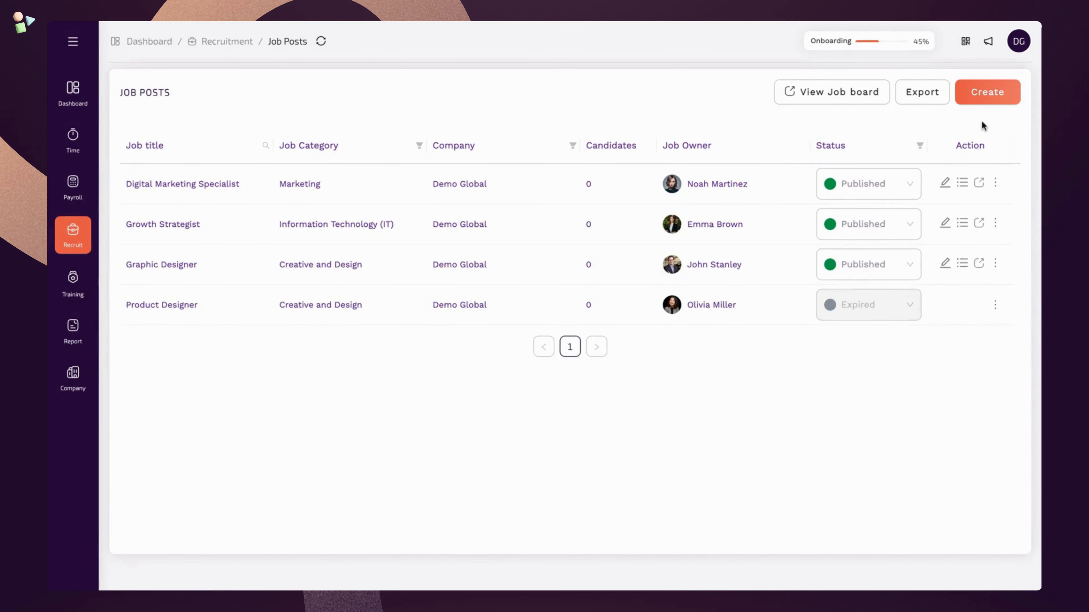
- Create a new job post so the Job Details form opens for Demo Global
{"action": "left_click", "coordinate": [1005, 103]}
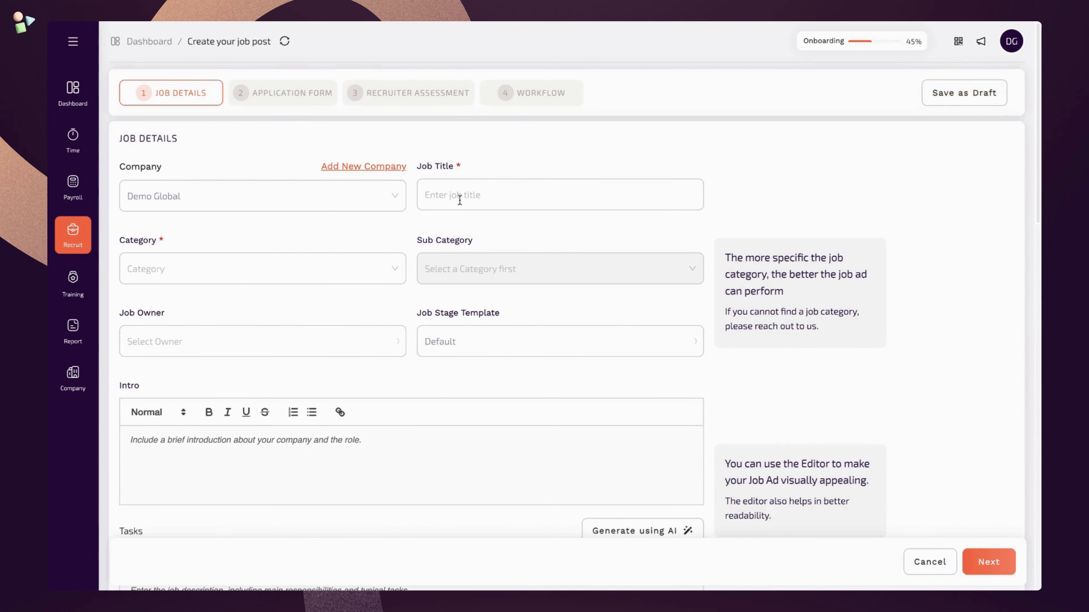
- Set the company to Demo Global and the job title to Frontend Developer (Angular)
{"action": "left_click", "coordinate": [400, 208]}
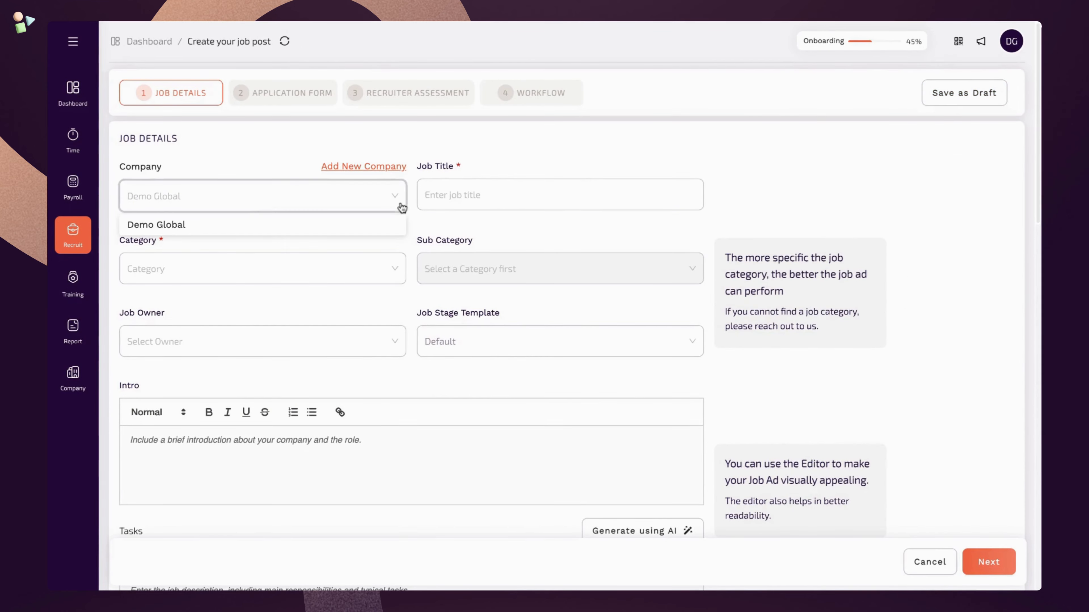
{"action": "left_click", "coordinate": [391, 229]}
{"action": "left_click", "coordinate": [461, 194]}
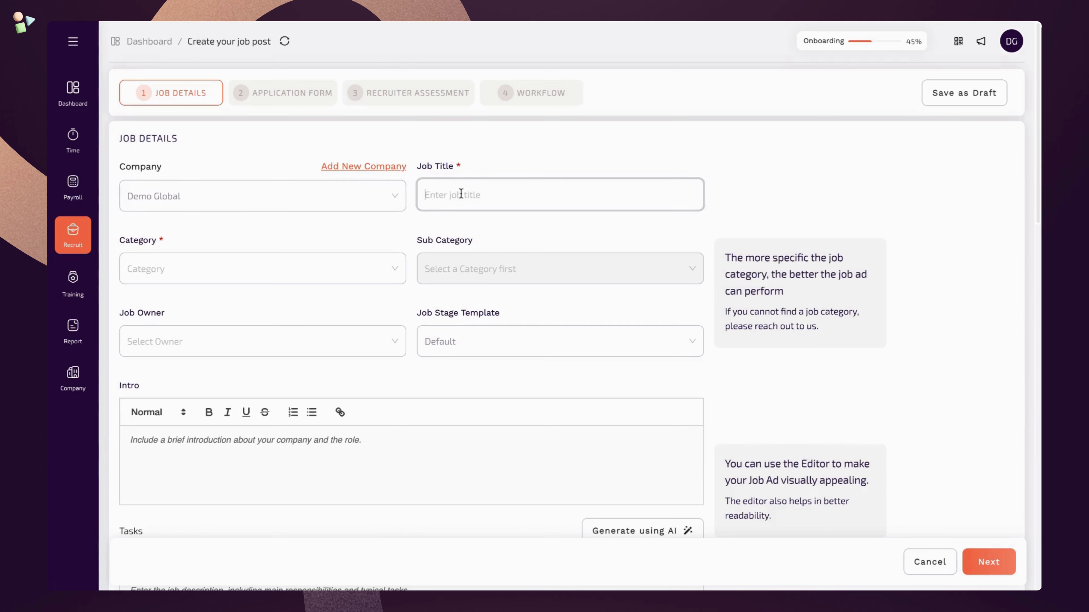
{"action": "type", "text": "Front"}
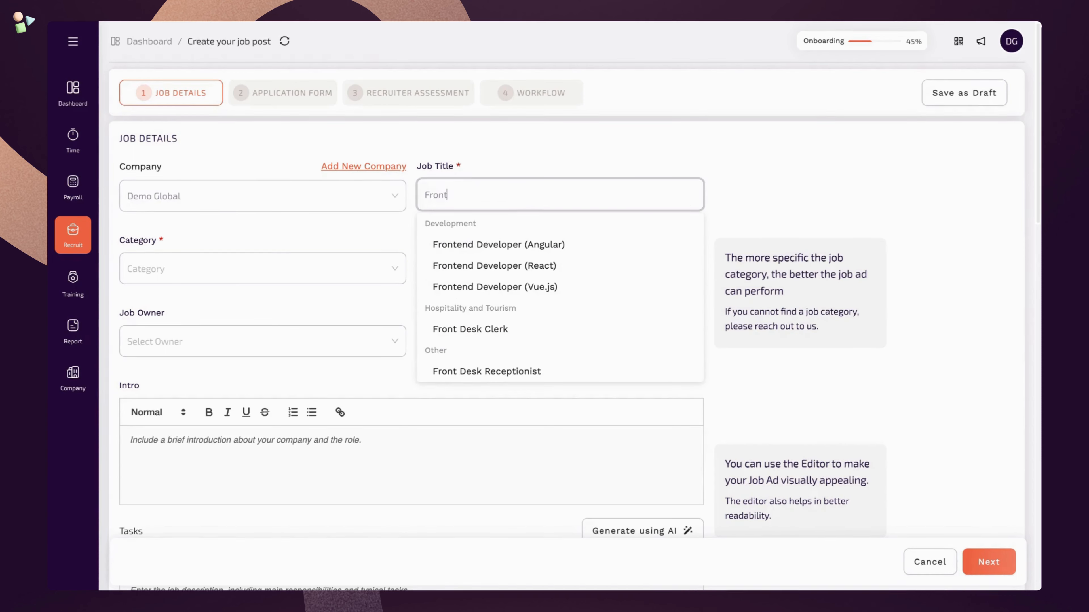
{"action": "left_click", "coordinate": [509, 246]}
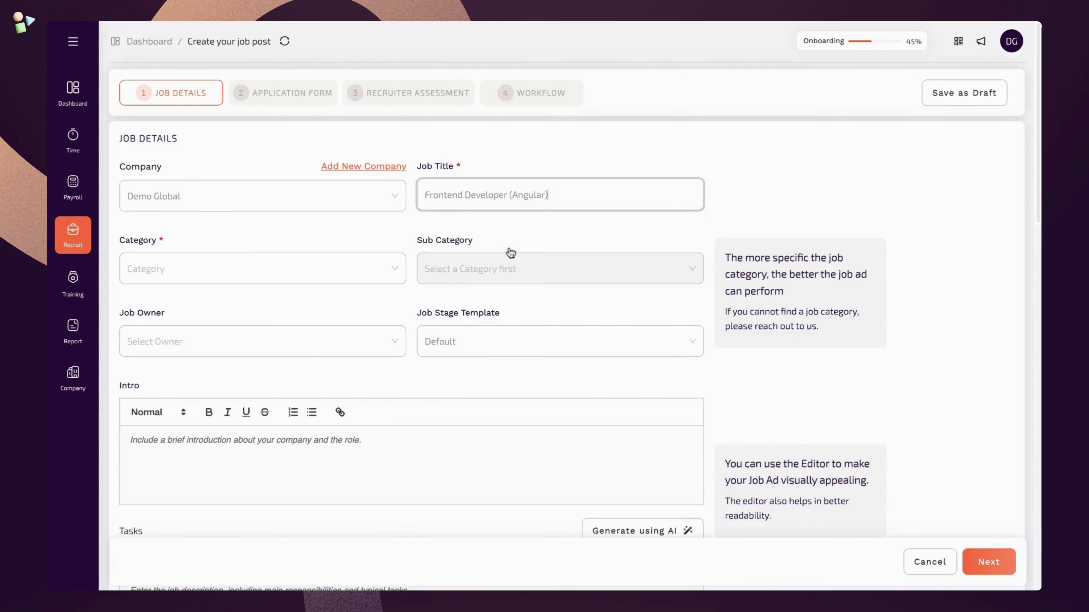
- Choose the Information Technology (IT) category with the Software Development sub category
{"action": "left_click", "coordinate": [372, 274]}
{"action": "scroll", "coordinate": [333, 369], "scroll_direction": "down", "scroll_amount": 3}
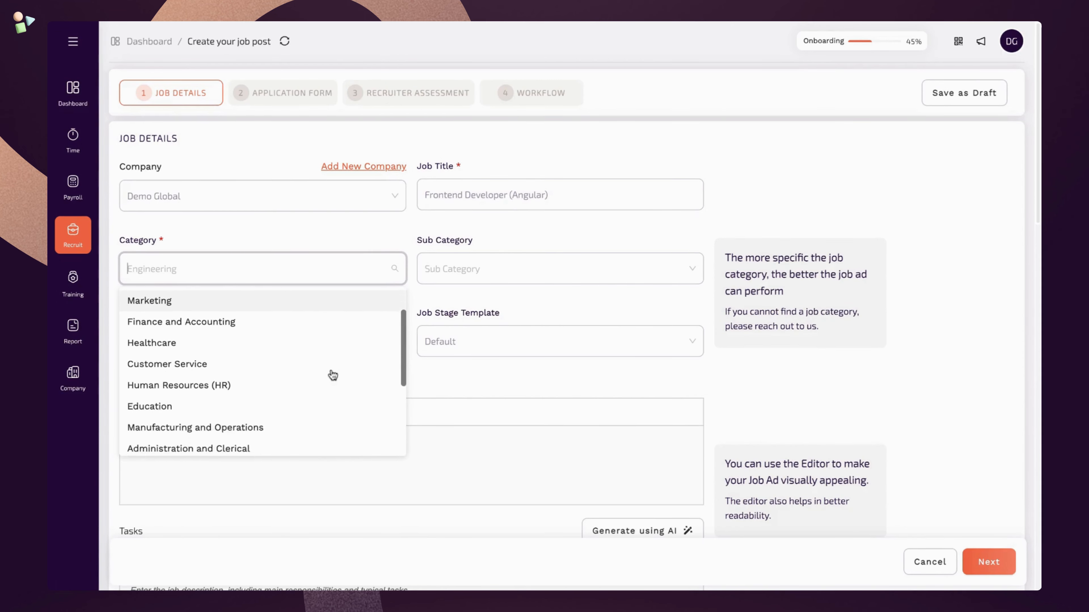
{"action": "scroll", "coordinate": [330, 372], "scroll_direction": "up", "scroll_amount": 3}
{"action": "scroll", "coordinate": [331, 371], "scroll_direction": "down", "scroll_amount": 1}
{"action": "scroll", "coordinate": [328, 335], "scroll_direction": "up", "scroll_amount": 1}
{"action": "left_click", "coordinate": [323, 299]}
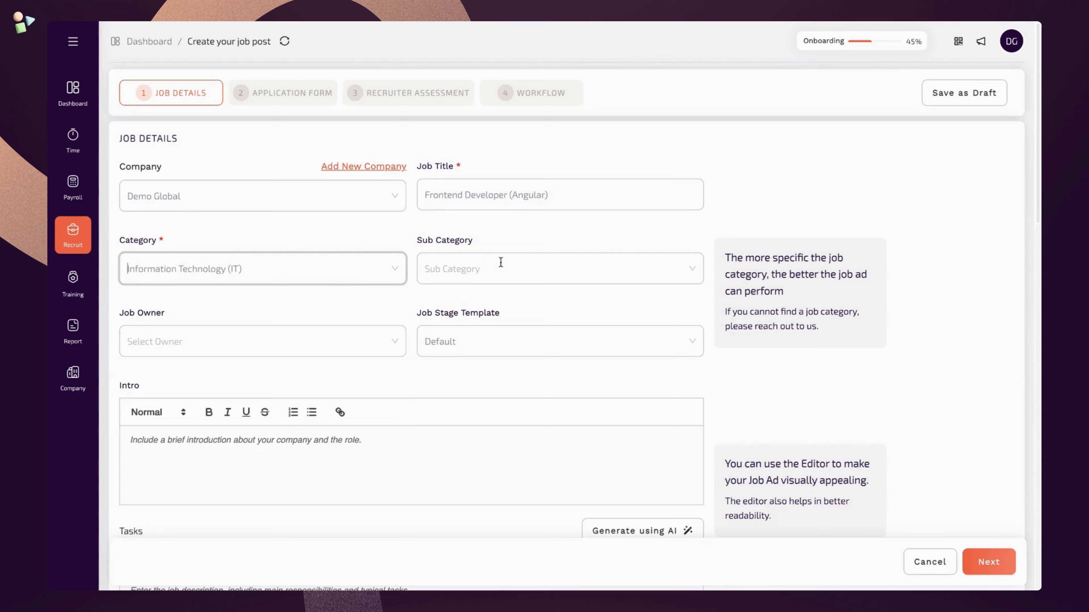
{"action": "left_click", "coordinate": [500, 262]}
{"action": "left_click", "coordinate": [507, 295]}
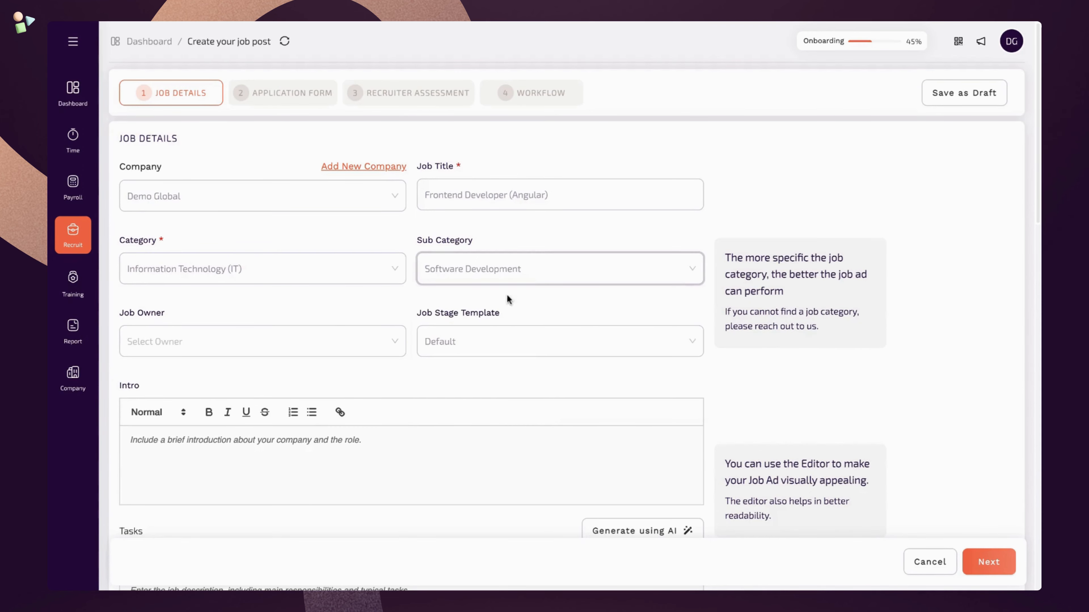
- Assign a job owner and apply the Engineering Dept stage template
{"action": "left_click", "coordinate": [284, 345]}
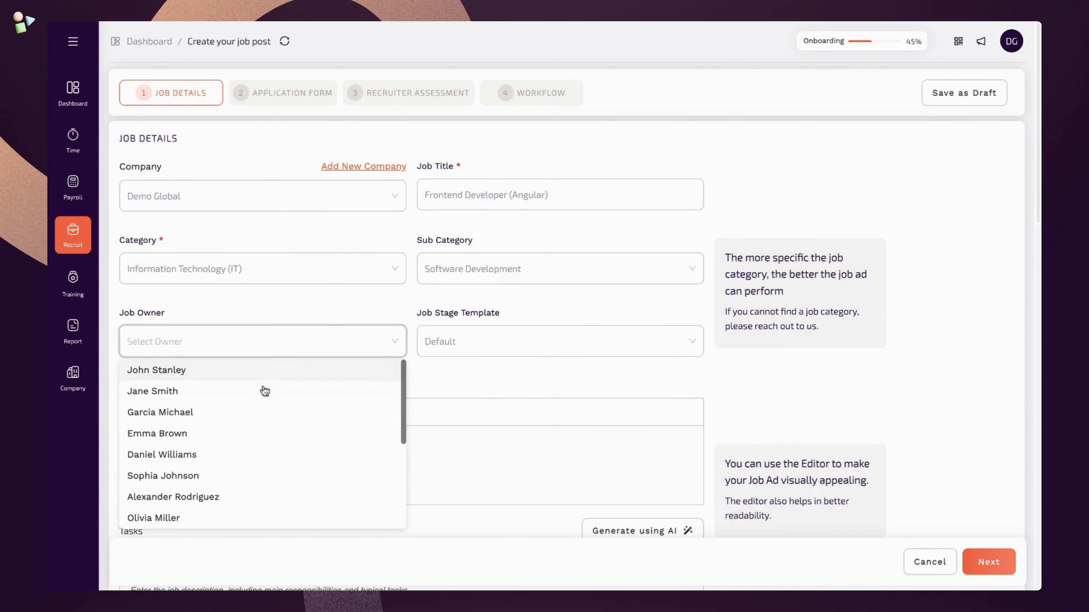
{"action": "left_click", "coordinate": [257, 434]}
{"action": "left_click", "coordinate": [506, 342]}
{"action": "left_click", "coordinate": [501, 391]}
{"action": "scroll", "coordinate": [283, 456], "scroll_direction": "down", "scroll_amount": 2}
- Write the intro: Demo Global is the leading tech company dealing with clients all over the world
{"action": "left_click", "coordinate": [335, 364]}
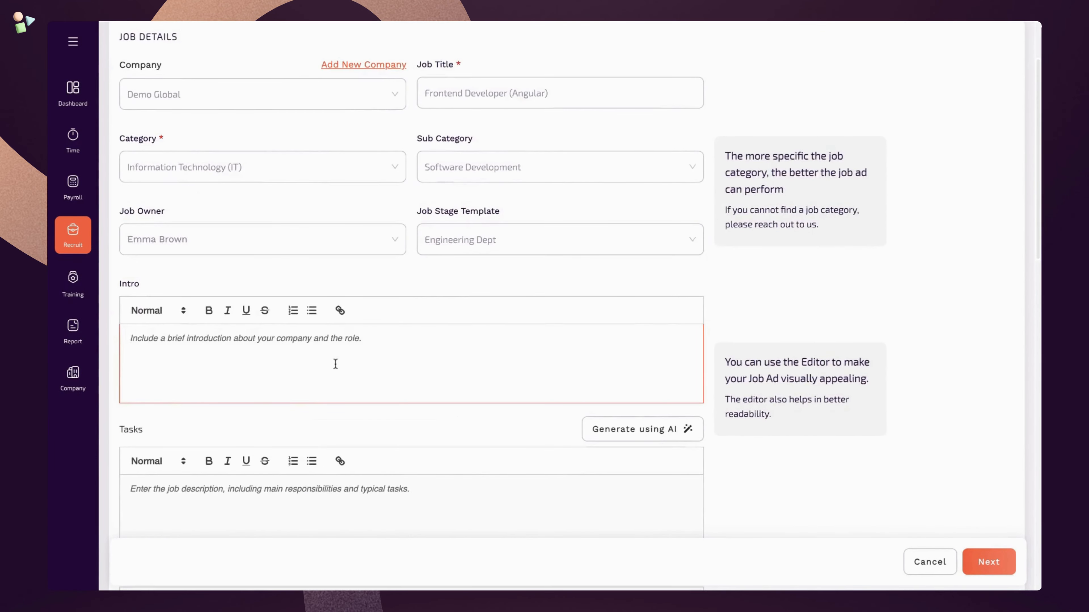
{"action": "type", "text": "Demo global is the leading tech co"}
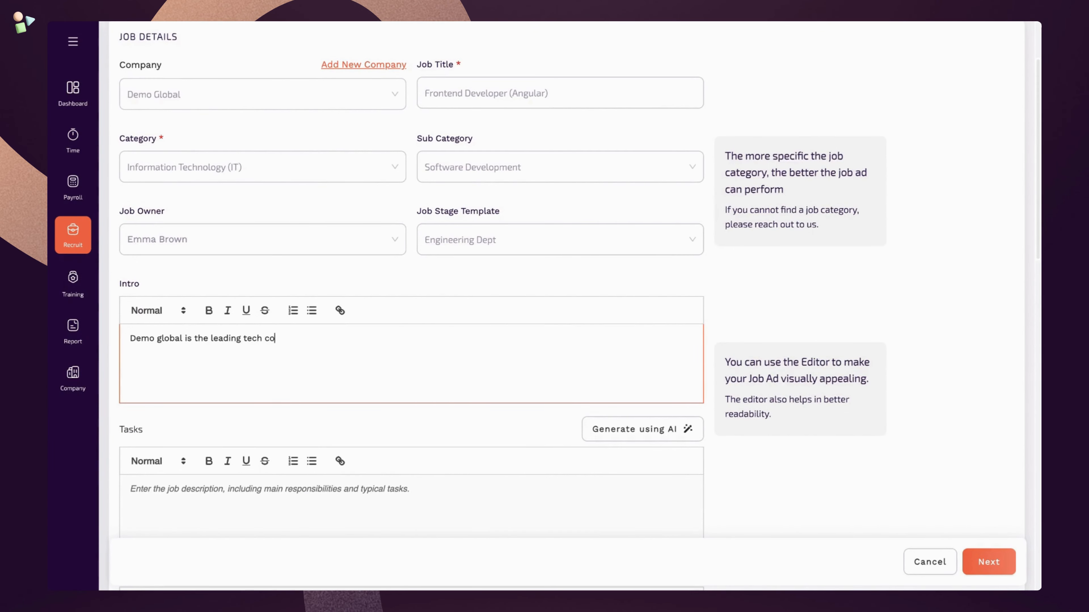
{"action": "type", "text": "mpany dealing with clients all over the wo"}
{"action": "key", "text": "Tab"}
{"action": "type", "text": "."}
{"action": "scroll", "coordinate": [305, 404], "scroll_direction": "down", "scroll_amount": 3}
- Generate the job's task list with AI
{"action": "left_click", "coordinate": [310, 399]}
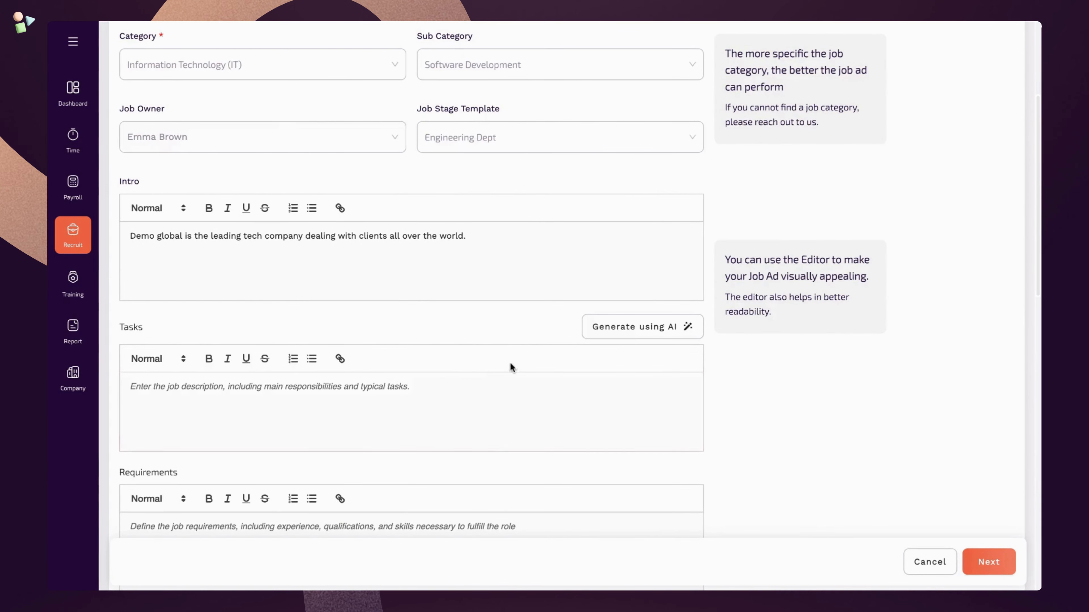
{"action": "left_click", "coordinate": [602, 336]}
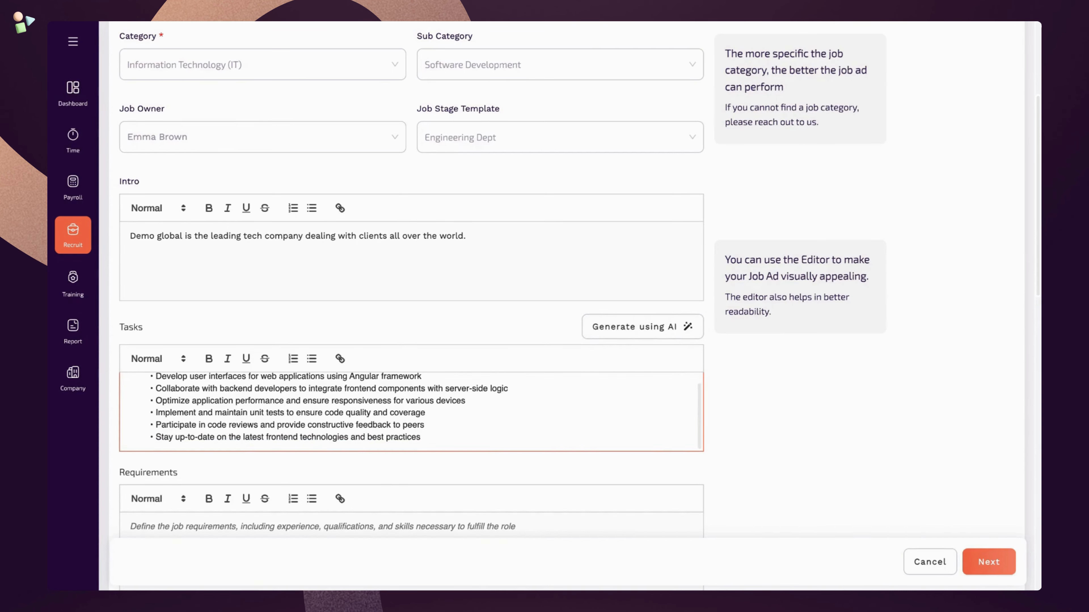
{"action": "left_click_drag", "start_coordinate": [193, 381], "coordinate": [316, 381]}
{"action": "left_click", "coordinate": [317, 402]}
{"action": "scroll", "coordinate": [356, 462], "scroll_direction": "down", "scroll_amount": 5}
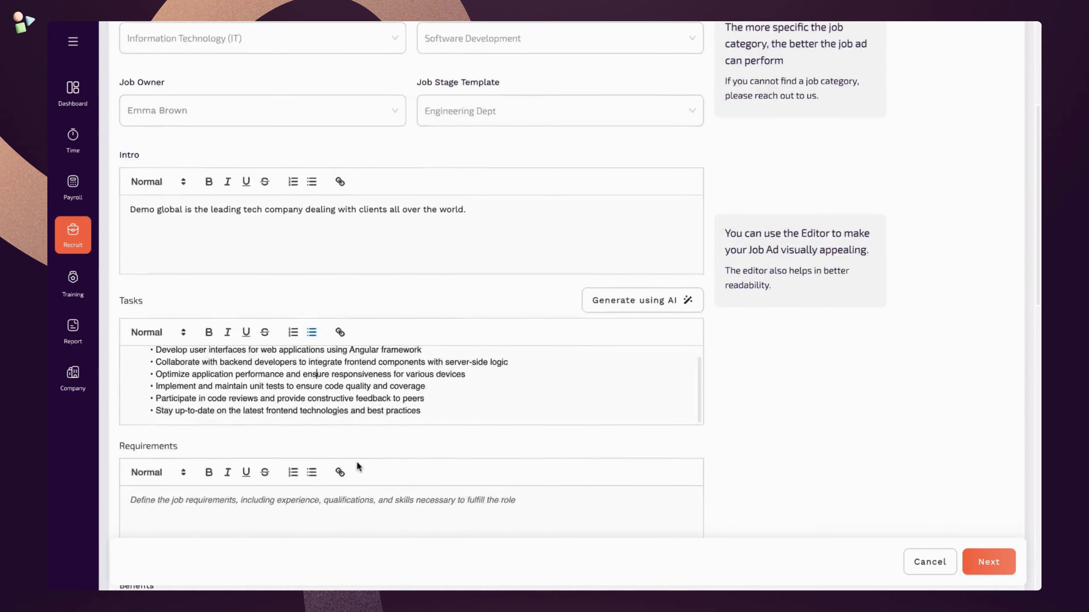
- Add bulleted requirements (Bachelors, 2 years of professional experience) and a competitive salary-and-perks benefits line
{"action": "left_click", "coordinate": [357, 324]}
{"action": "left_click", "coordinate": [311, 286]}
{"action": "type", "text": "Bachelors"}
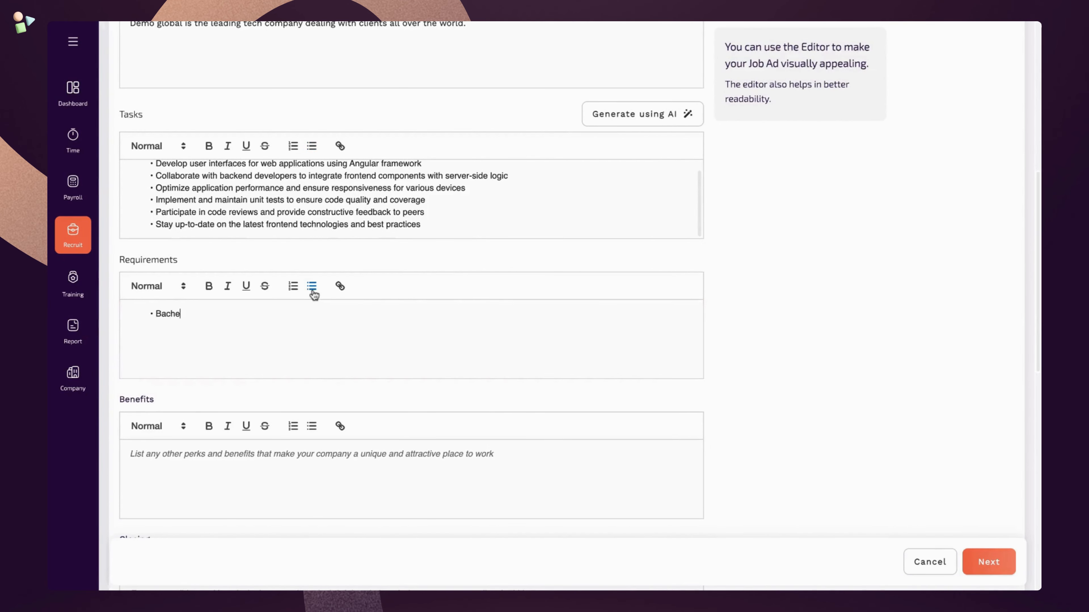
{"action": "key", "text": "Return"}
{"action": "type", "text": "2 years of professional exper"}
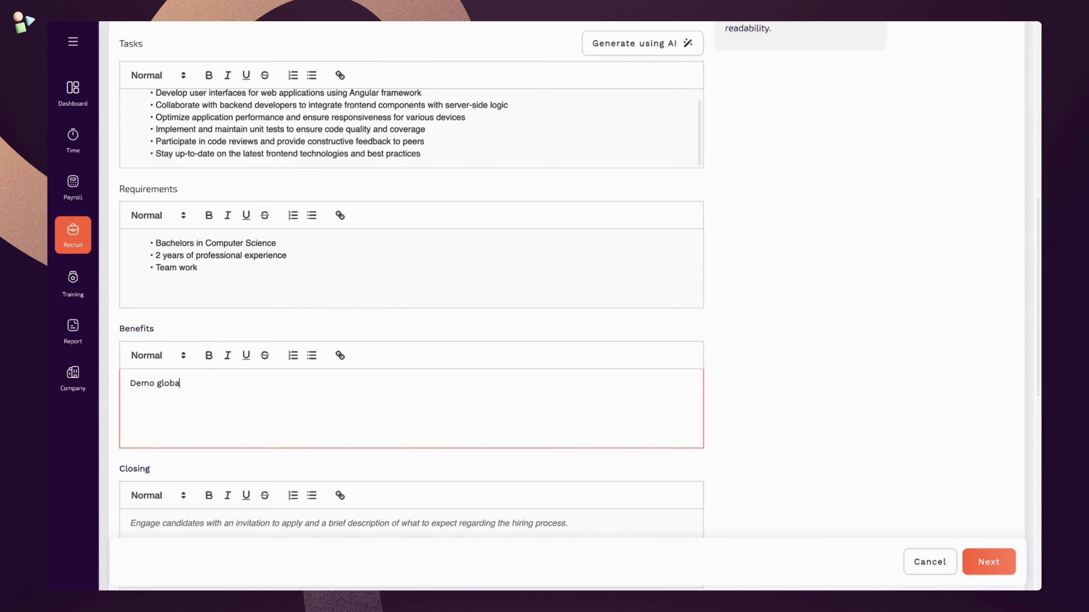
{"action": "type", "text": "provide market competitive salary and perks."}
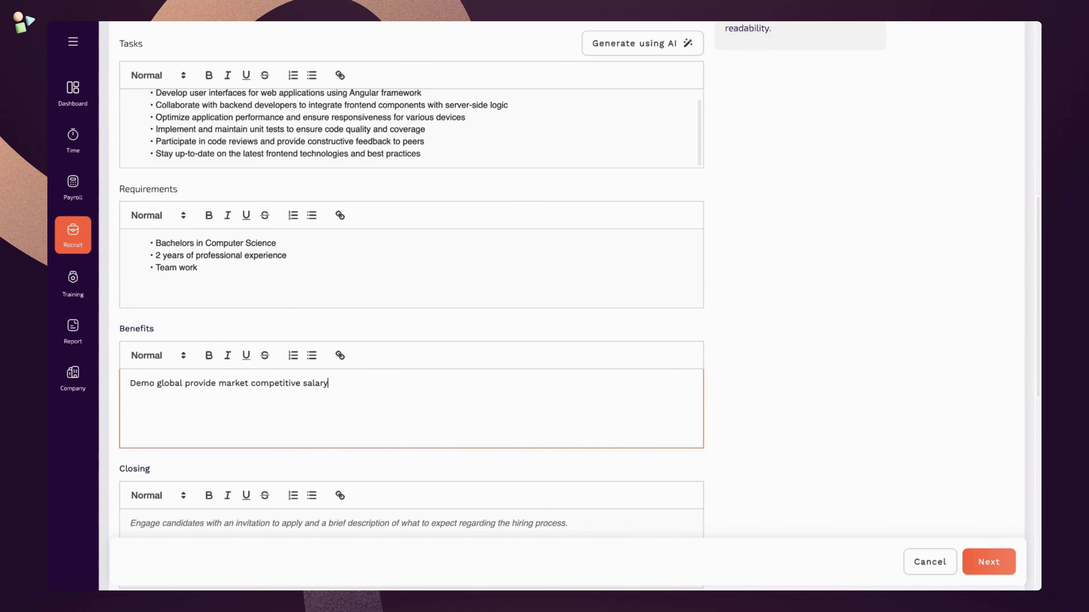
- Write a closing inviting applicants to send their resume to the careers e-mail address
{"action": "scroll", "coordinate": [200, 415], "scroll_direction": "down", "scroll_amount": 3}
{"action": "left_click", "coordinate": [200, 415]}
{"action": "type", "text": "You can al"}
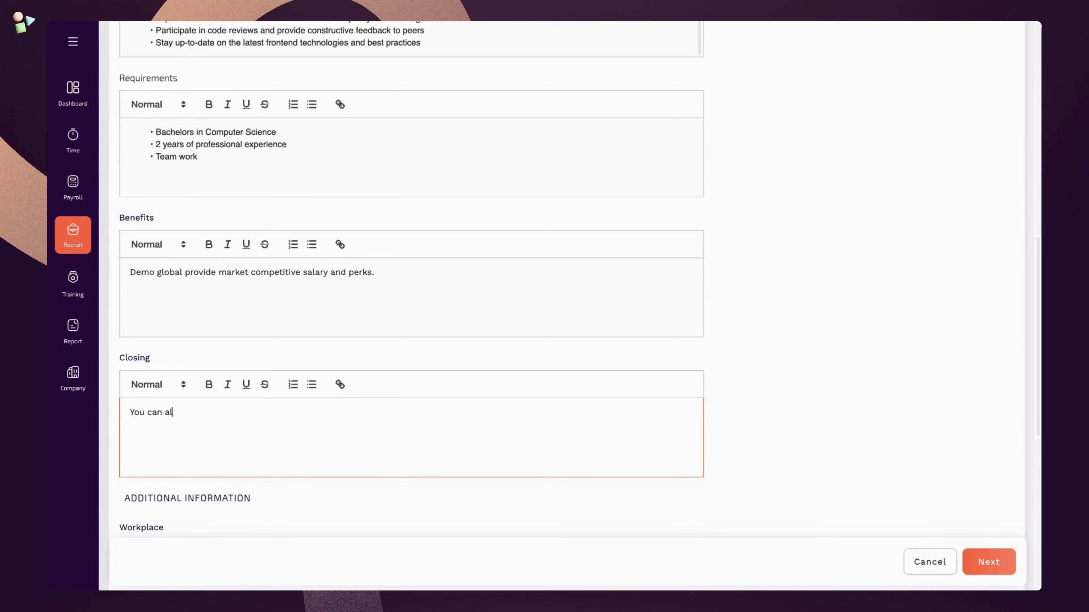
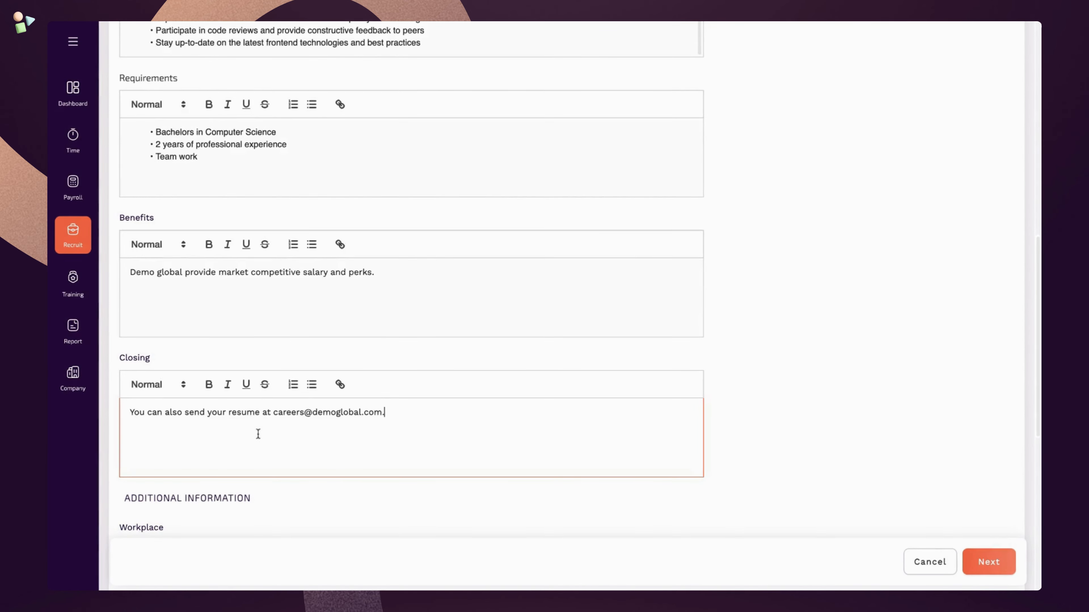
{"action": "scroll", "coordinate": [258, 433], "scroll_direction": "down", "scroll_amount": 3}
{"action": "scroll", "coordinate": [266, 454], "scroll_direction": "down", "scroll_amount": 6}
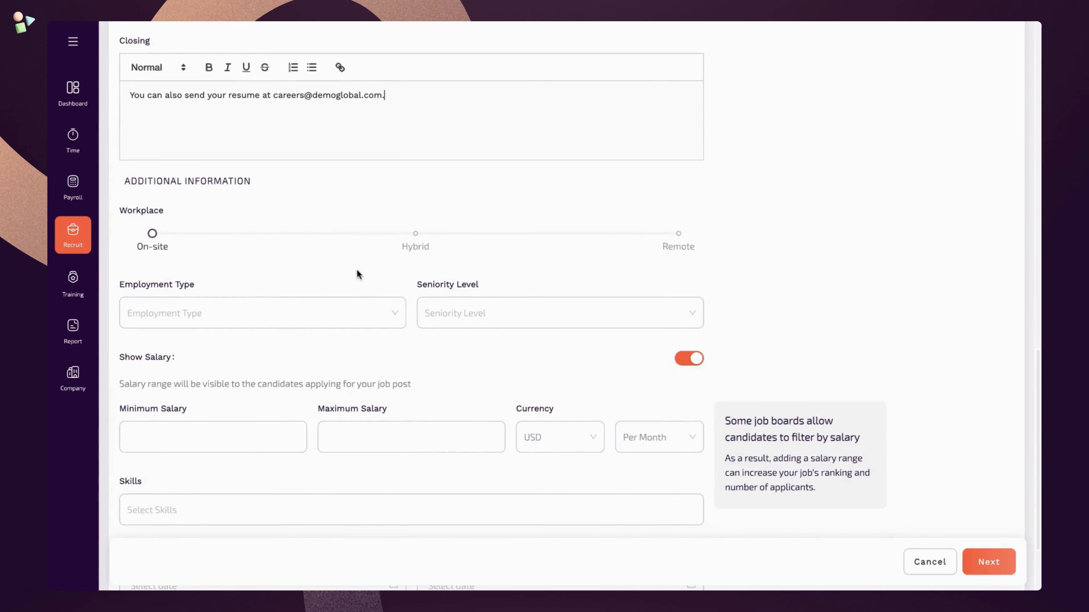
- Make the role Hybrid, Full-time, at Entry level (1-3 years experience) seniority
{"action": "left_click", "coordinate": [414, 234]}
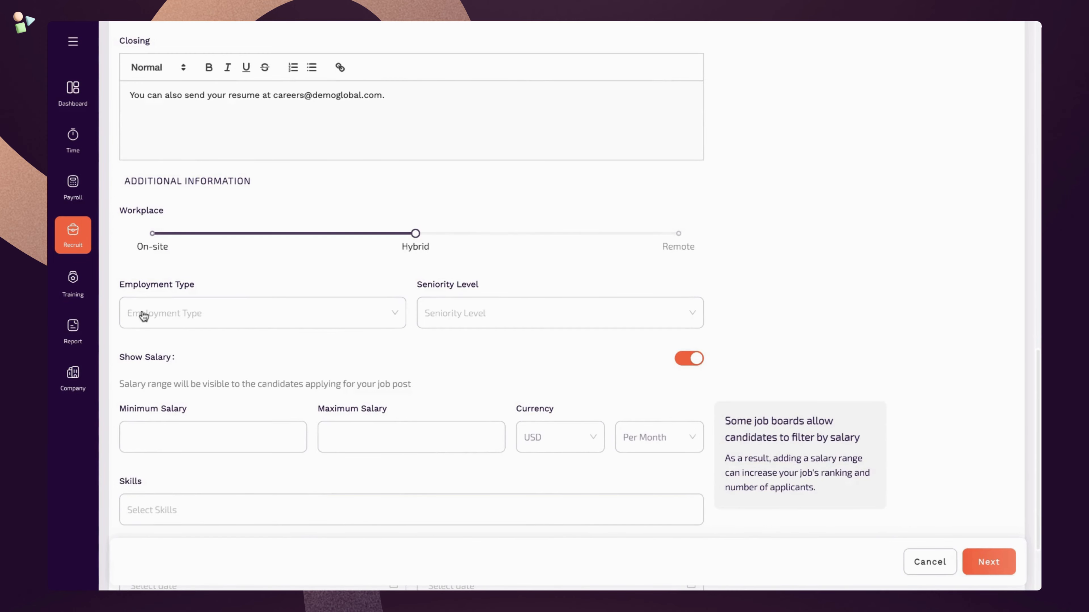
{"action": "left_click", "coordinate": [199, 320]}
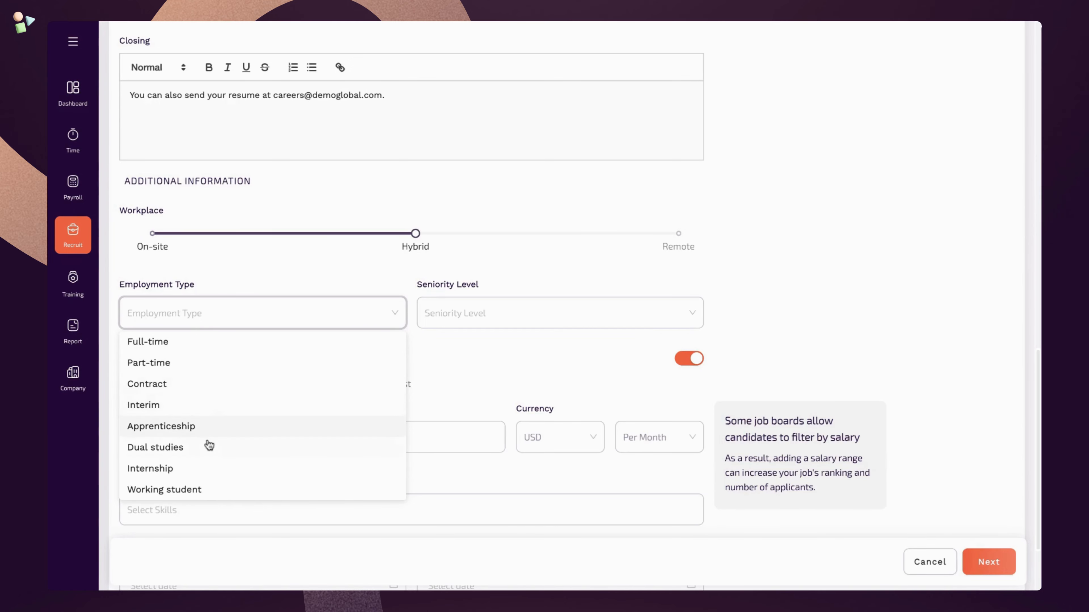
{"action": "left_click", "coordinate": [233, 348]}
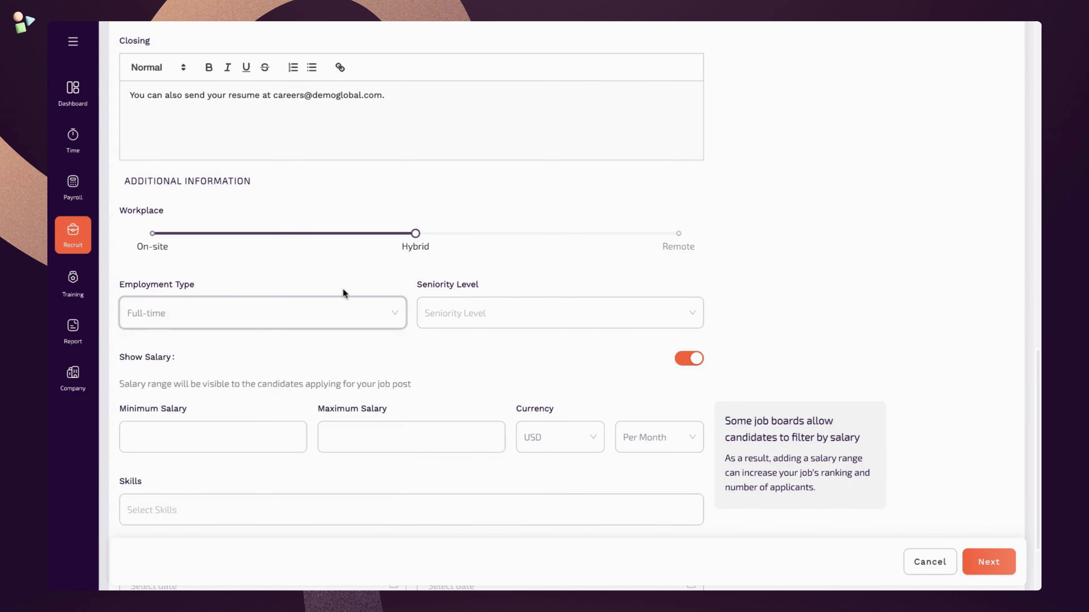
{"action": "left_click", "coordinate": [515, 316]}
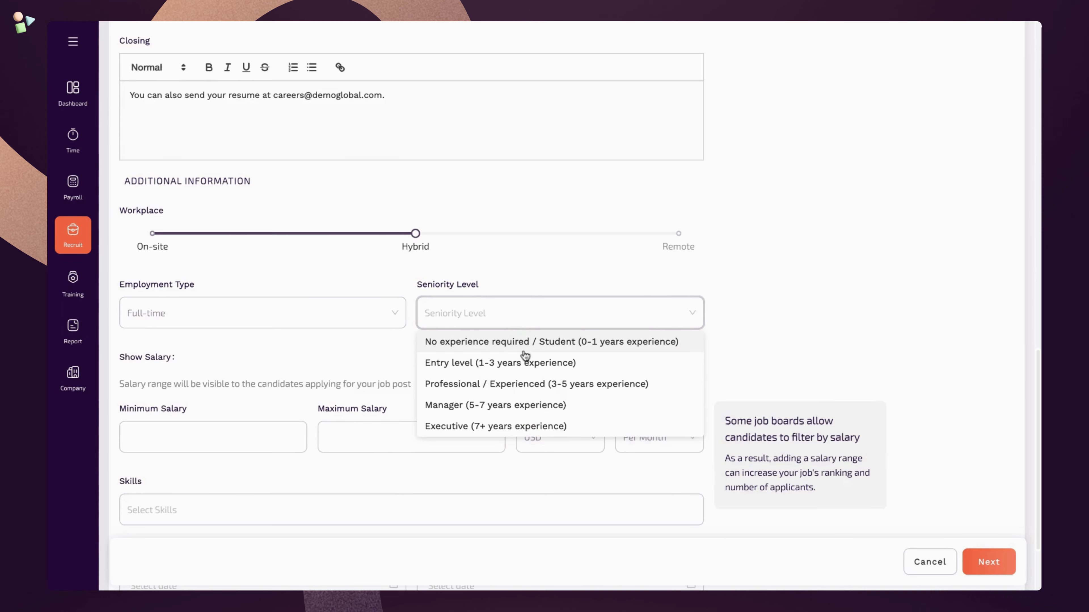
{"action": "left_click", "coordinate": [532, 365]}
- Set the salary currency to AED with a 10000–15000 range
{"action": "scroll", "coordinate": [261, 364], "scroll_direction": "down", "scroll_amount": 2}
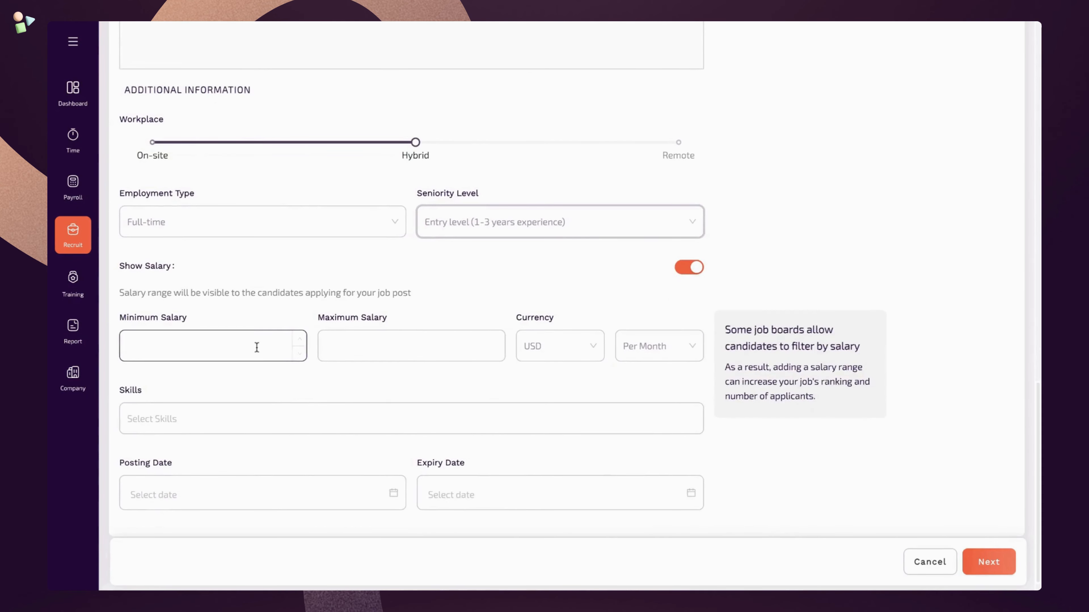
{"action": "left_click", "coordinate": [562, 347]}
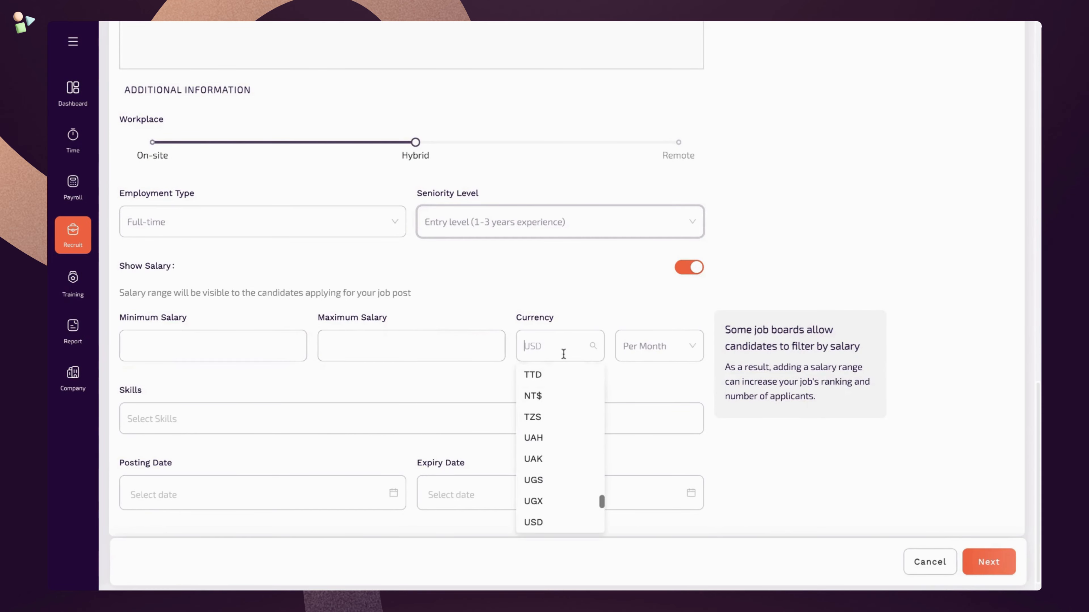
{"action": "scroll", "coordinate": [559, 401], "scroll_direction": "down", "scroll_amount": 2}
{"action": "scroll", "coordinate": [560, 401], "scroll_direction": "down", "scroll_amount": 3}
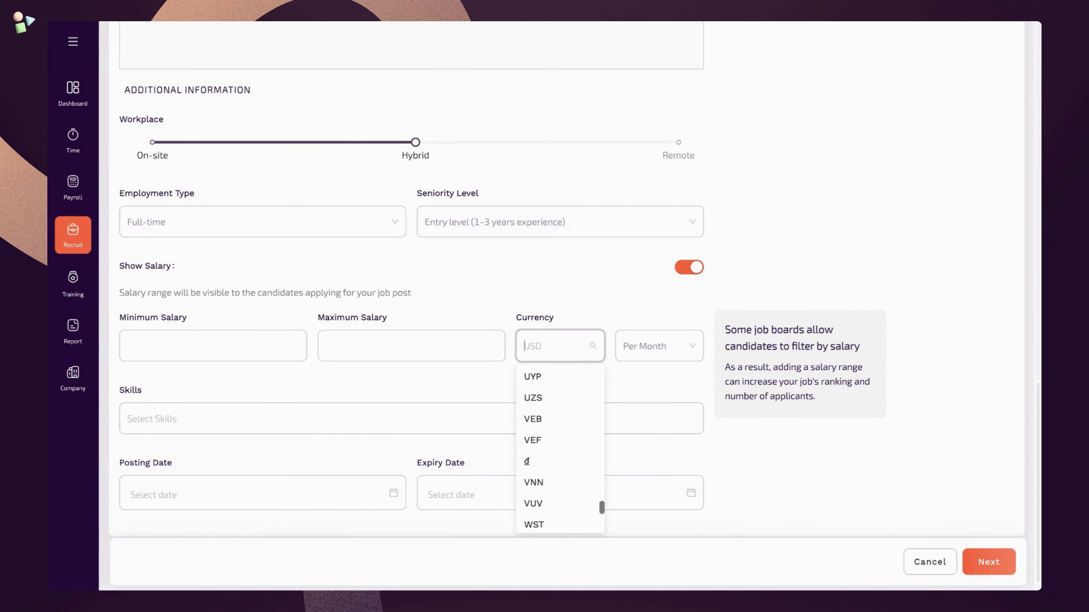
{"action": "scroll", "coordinate": [563, 395], "scroll_direction": "up", "scroll_amount": 10}
{"action": "type", "text": "AE"}
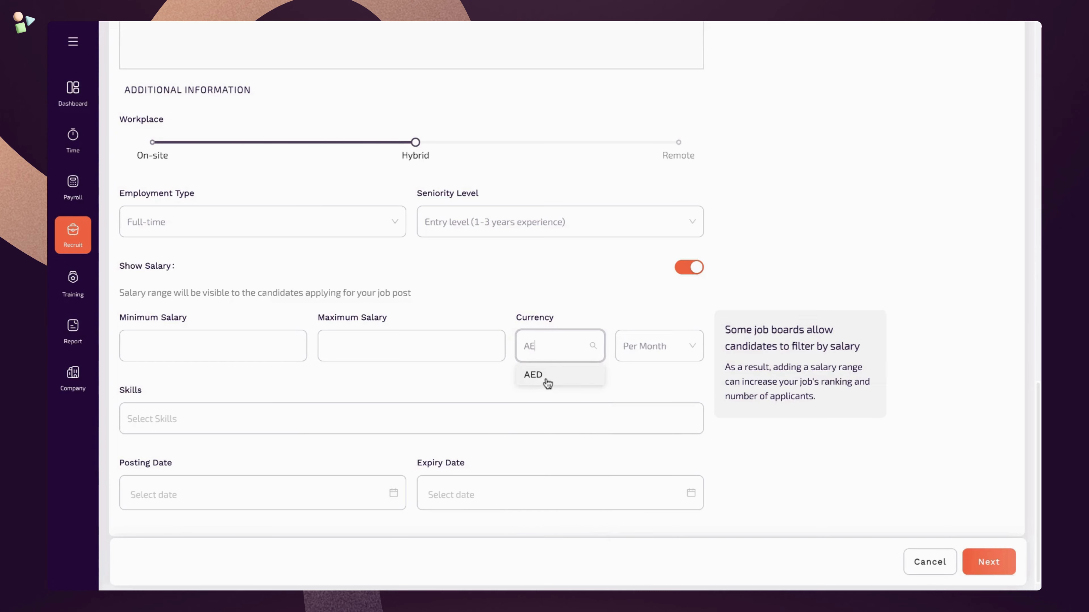
{"action": "left_click", "coordinate": [546, 381]}
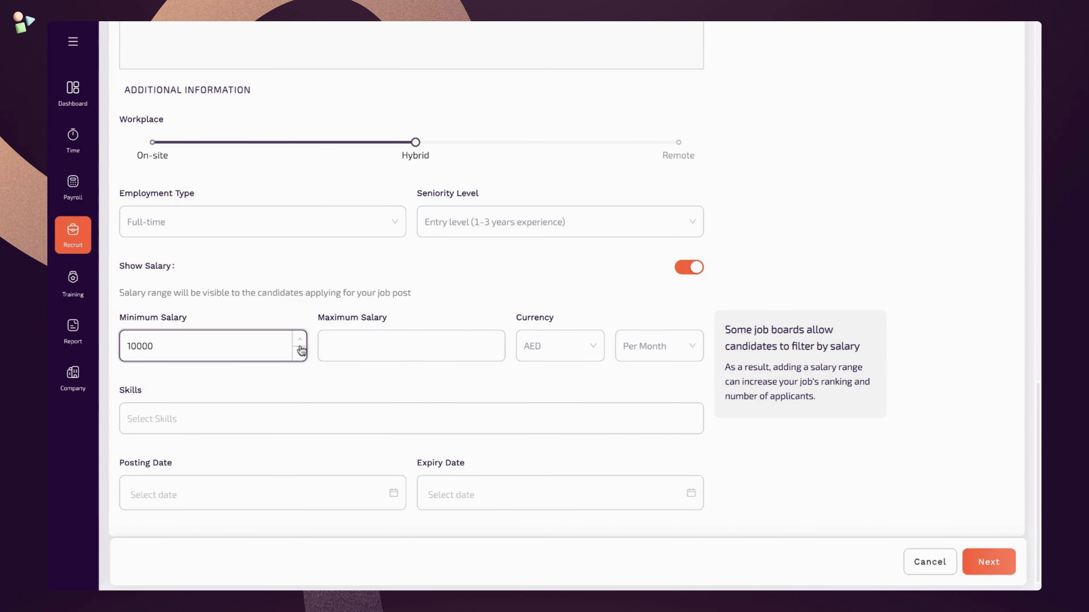
{"action": "left_click", "coordinate": [385, 350]}
{"action": "type", "text": "15000"}
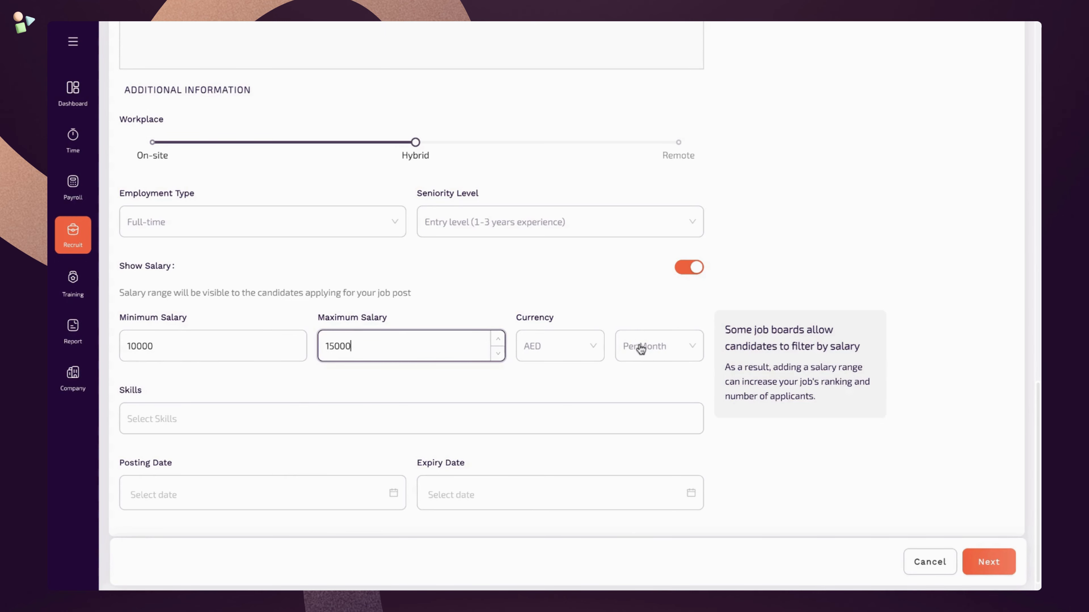
{"action": "left_click", "coordinate": [396, 394]}
- Add Team leadership, Communication and Web development frameworks as skills
{"action": "left_click", "coordinate": [321, 417]}
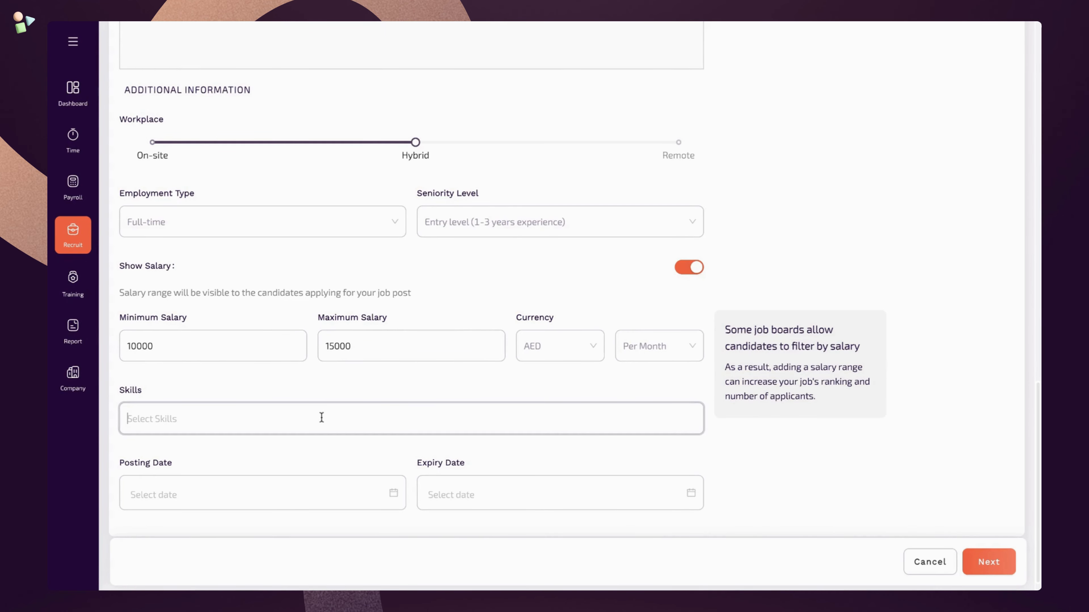
{"action": "type", "text": "team"}
{"action": "left_click", "coordinate": [279, 489]}
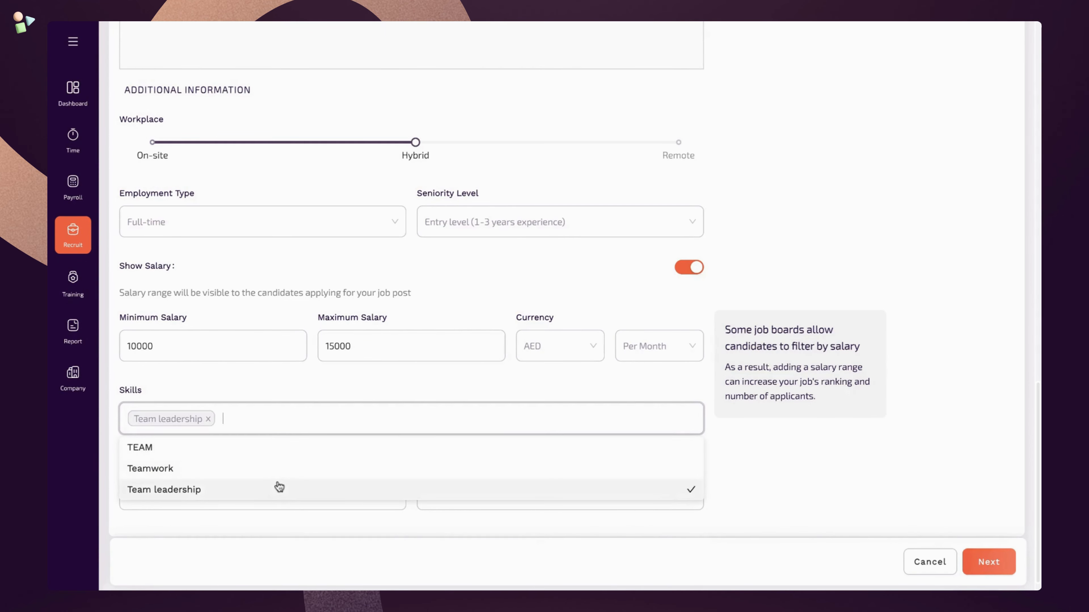
{"action": "type", "text": "comm"}
{"action": "left_click", "coordinate": [223, 470]}
{"action": "type", "text": "rea"}
{"action": "left_click", "coordinate": [230, 512]}
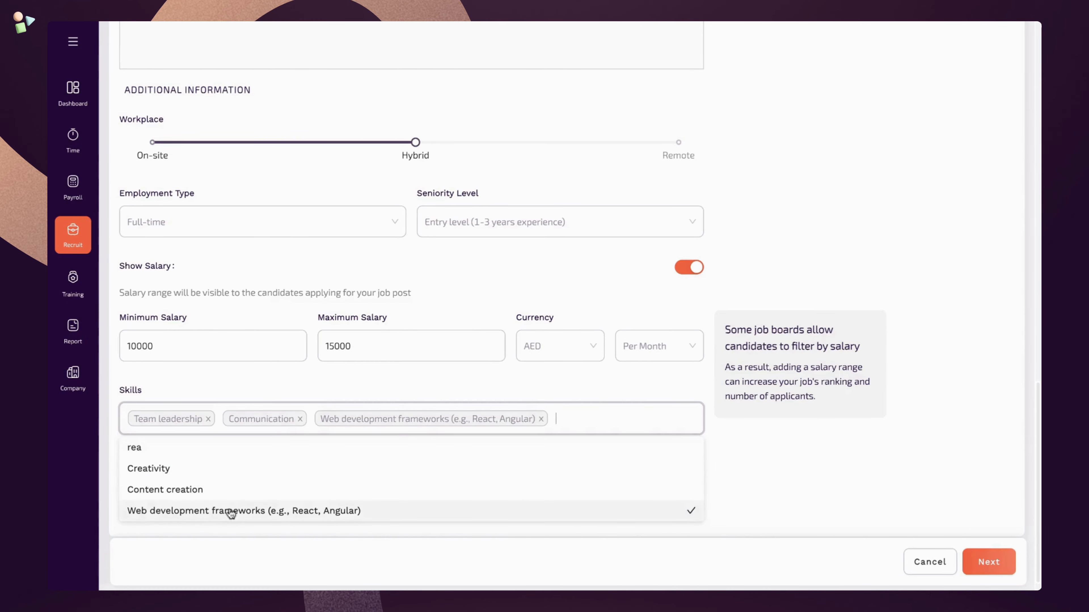
{"action": "key", "text": "Escape"}
- Run the post from 2024-03-25 to 2024-04-03 and continue to the application form
{"action": "scroll", "coordinate": [295, 458], "scroll_direction": "down", "scroll_amount": 1}
{"action": "left_click", "coordinate": [277, 469]}
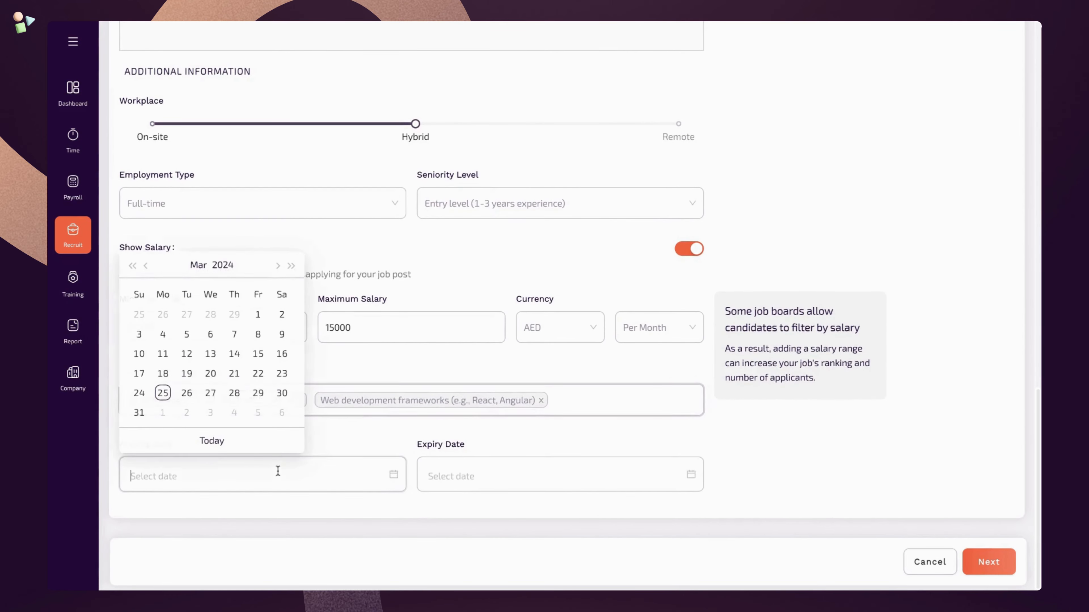
{"action": "left_click", "coordinate": [212, 441]}
{"action": "left_click", "coordinate": [442, 470]}
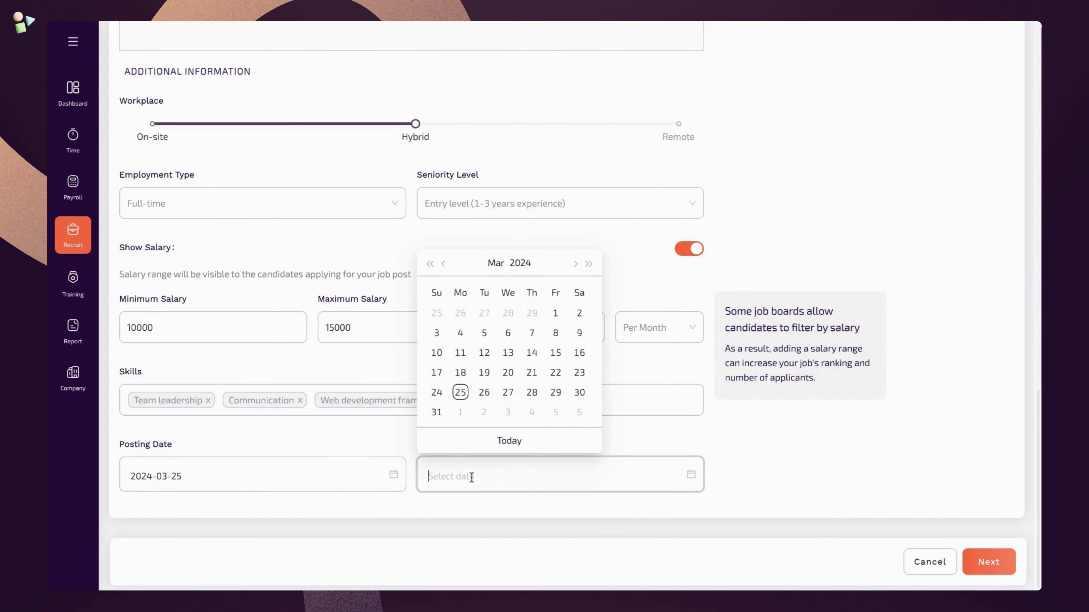
{"action": "left_click", "coordinate": [576, 264]}
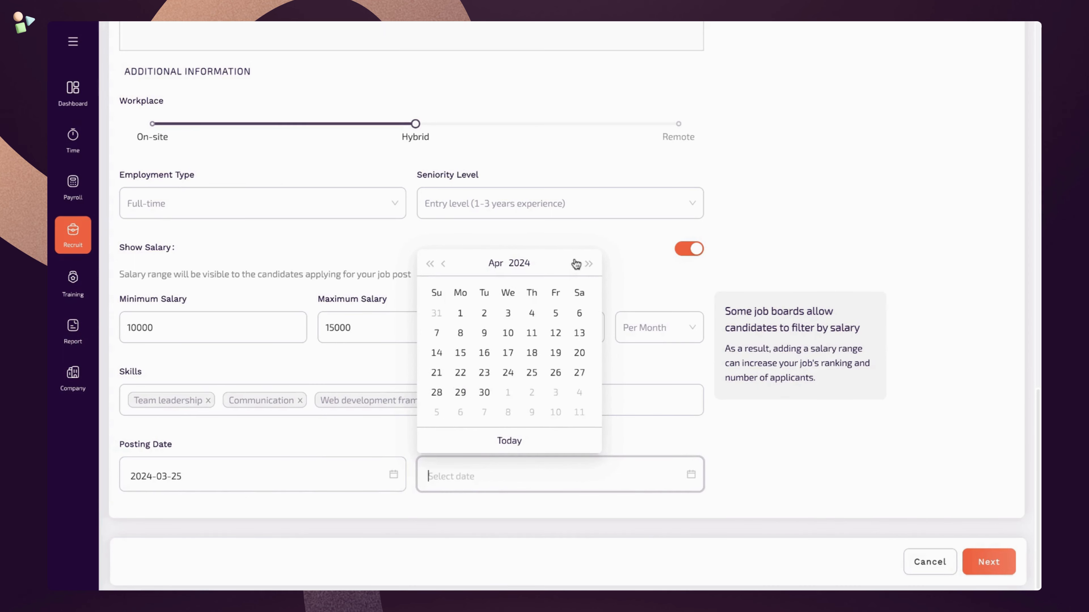
{"action": "left_click", "coordinate": [508, 314]}
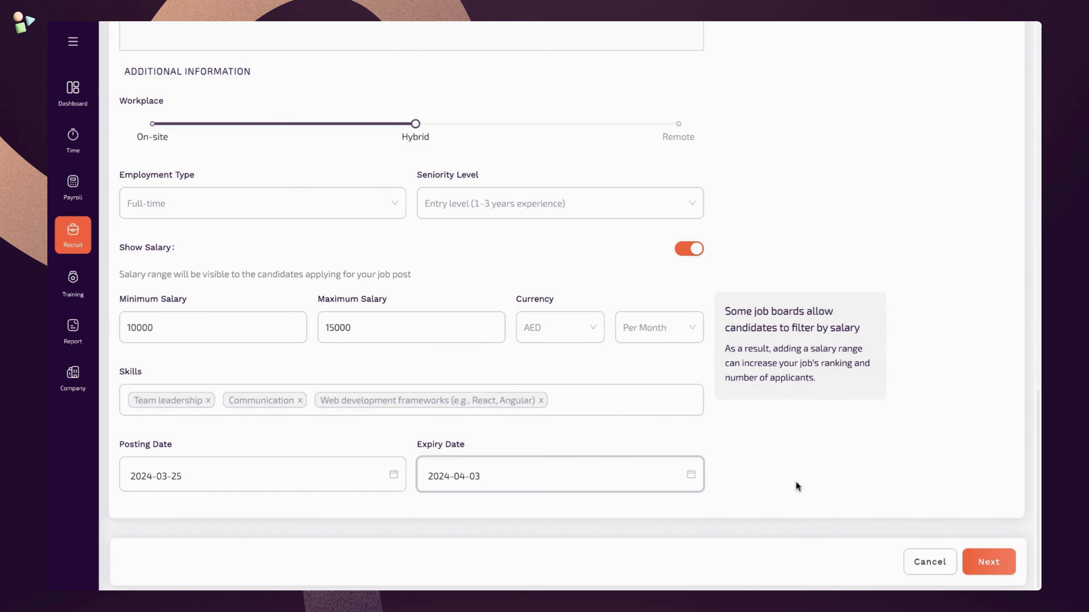
{"action": "left_click", "coordinate": [988, 563]}
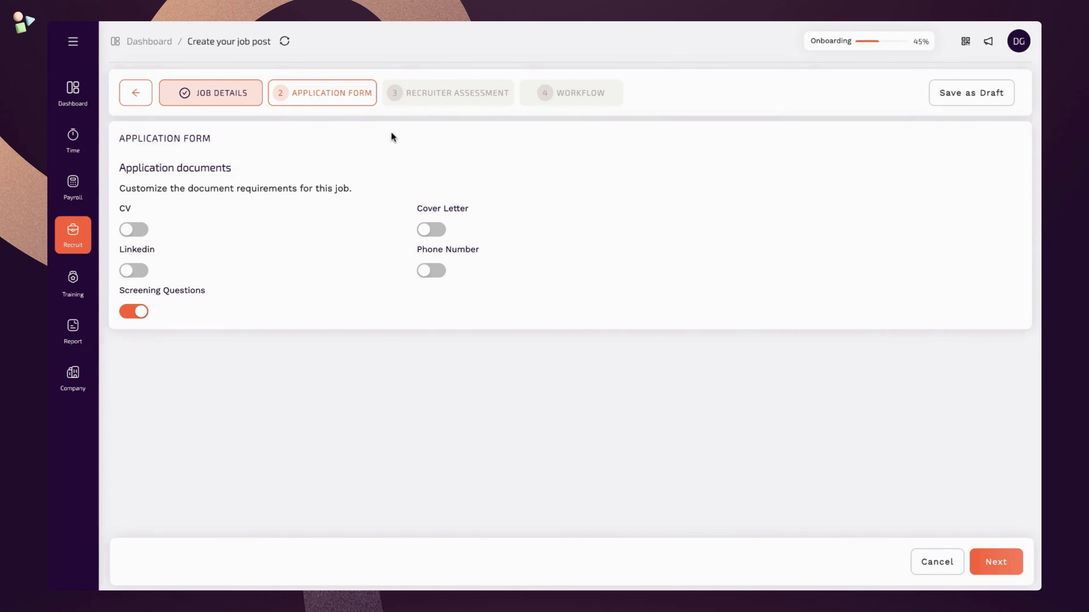
- Require a CV, Linkedin profile, cover letter and phone number from applicants
{"action": "left_click", "coordinate": [137, 230]}
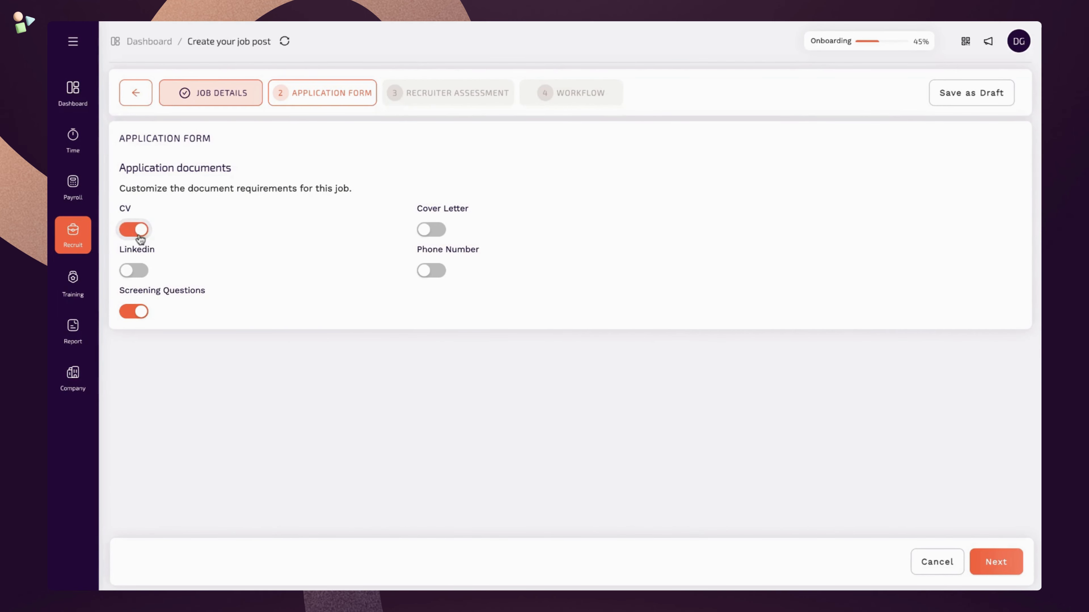
{"action": "left_click", "coordinate": [134, 270]}
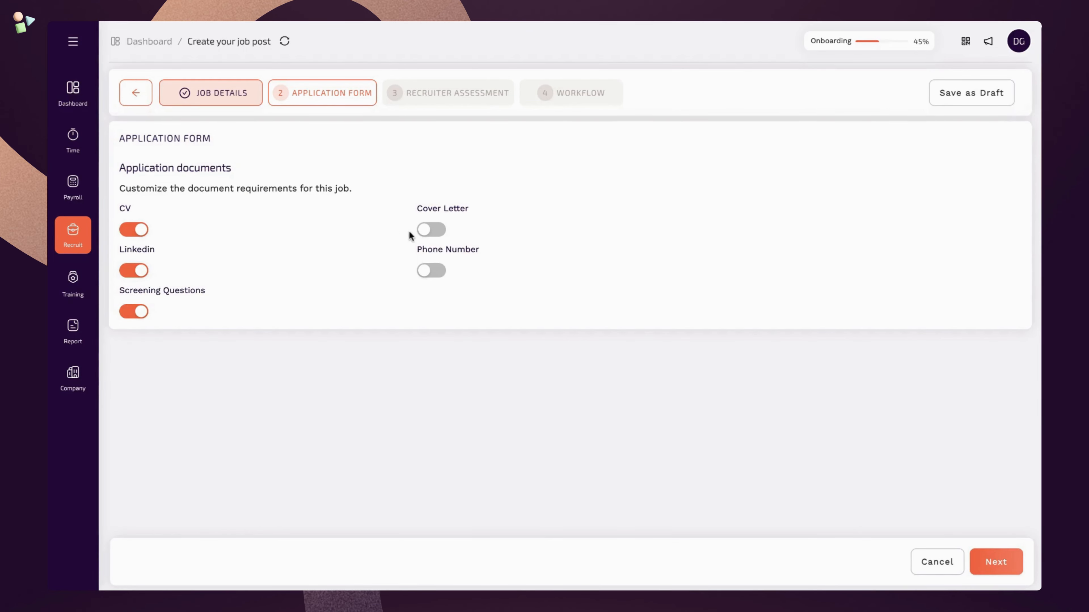
{"action": "left_click", "coordinate": [439, 232]}
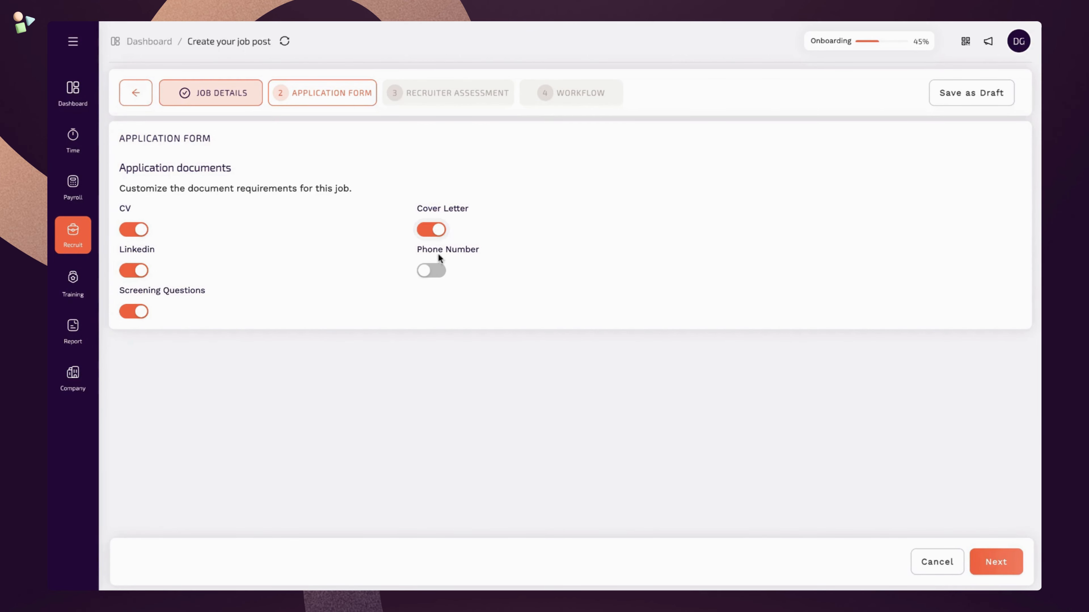
{"action": "left_click", "coordinate": [437, 270]}
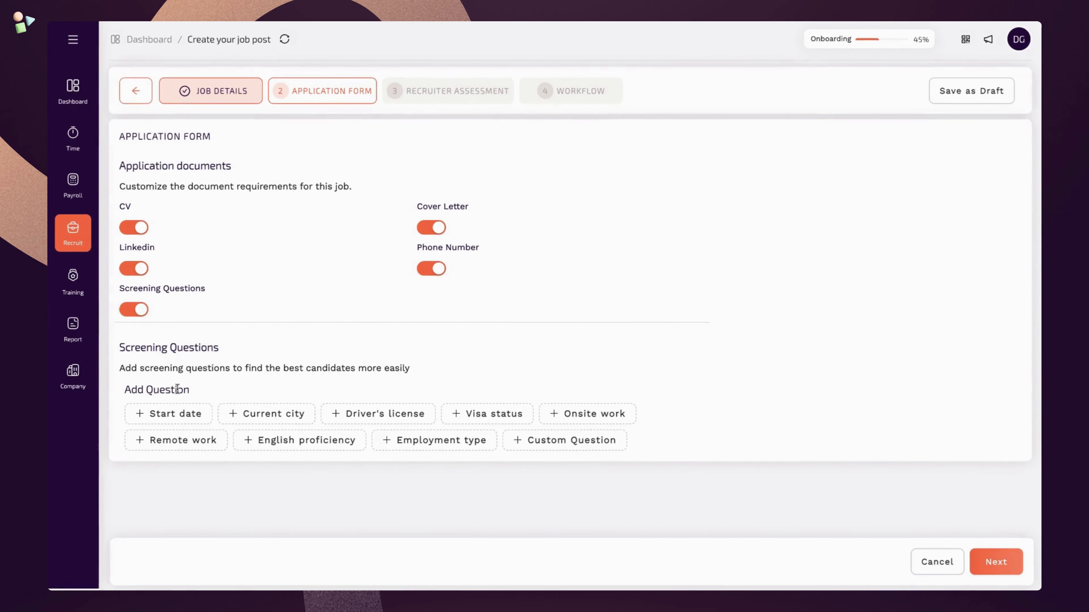
- Add start date, visa sponsorship and current city screening questions, making sponsorship a knockout
{"action": "left_click", "coordinate": [149, 421]}
{"action": "scroll", "coordinate": [189, 440], "scroll_direction": "down", "scroll_amount": 1}
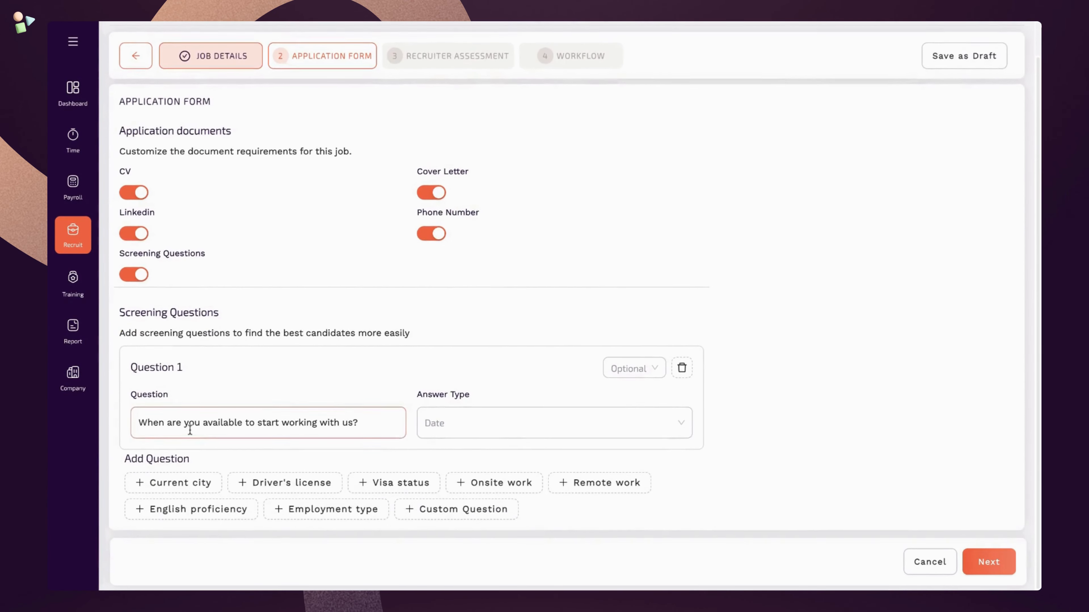
{"action": "left_click", "coordinate": [371, 487]}
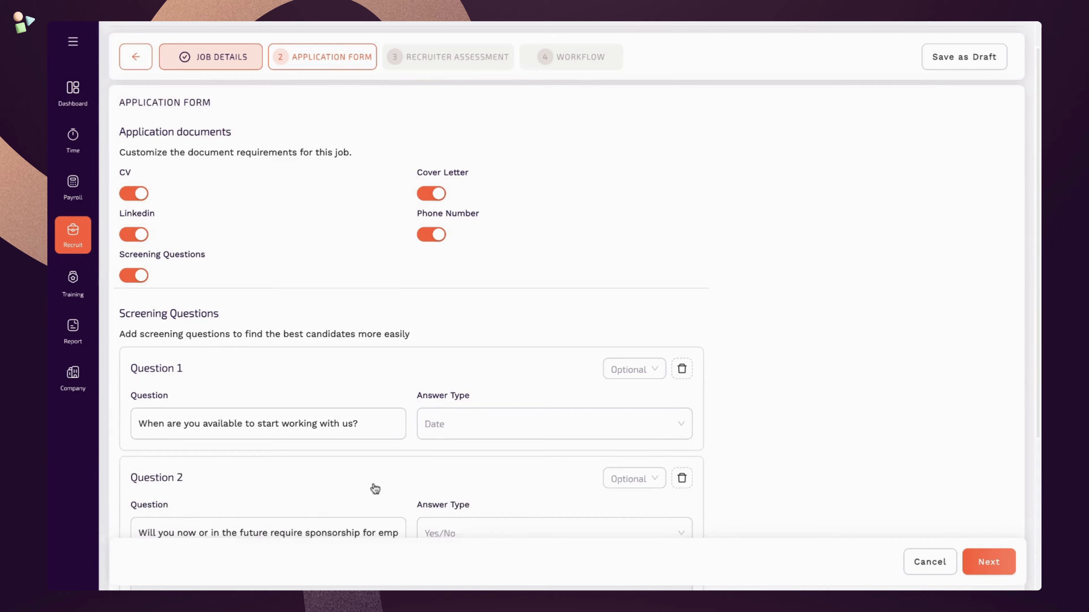
{"action": "scroll", "coordinate": [372, 489], "scroll_direction": "down", "scroll_amount": 5}
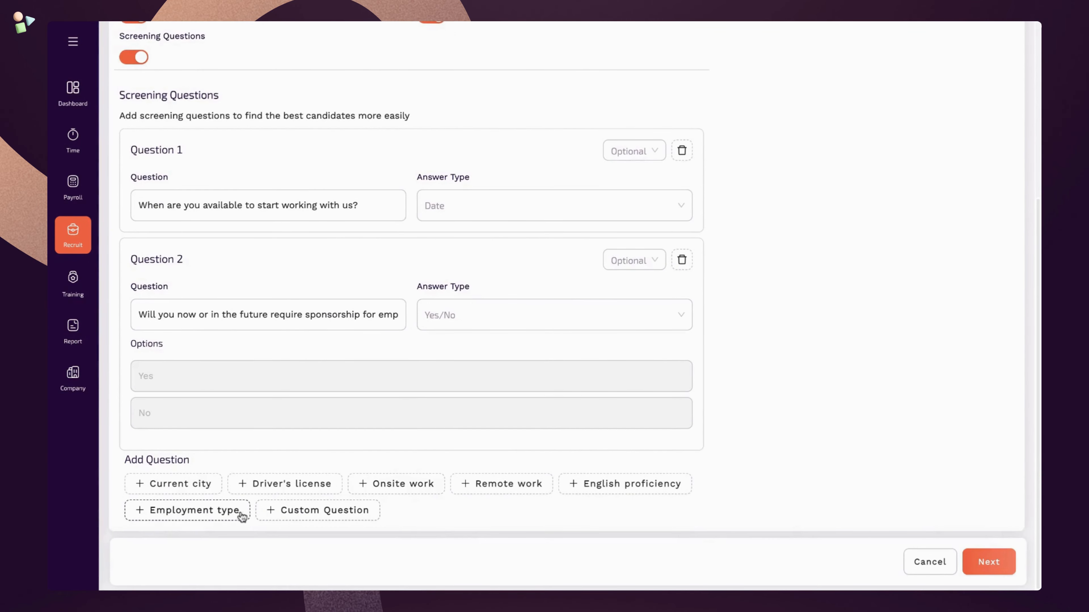
{"action": "left_click", "coordinate": [212, 486]}
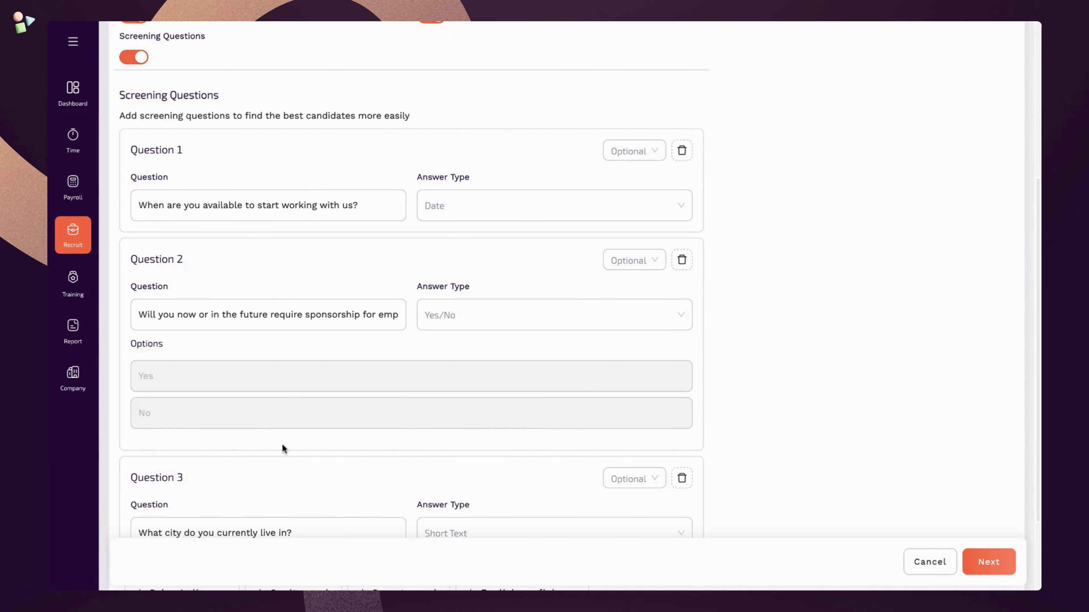
{"action": "scroll", "coordinate": [323, 440], "scroll_direction": "down", "scroll_amount": 3}
{"action": "scroll", "coordinate": [514, 180], "scroll_direction": "up", "scroll_amount": 1}
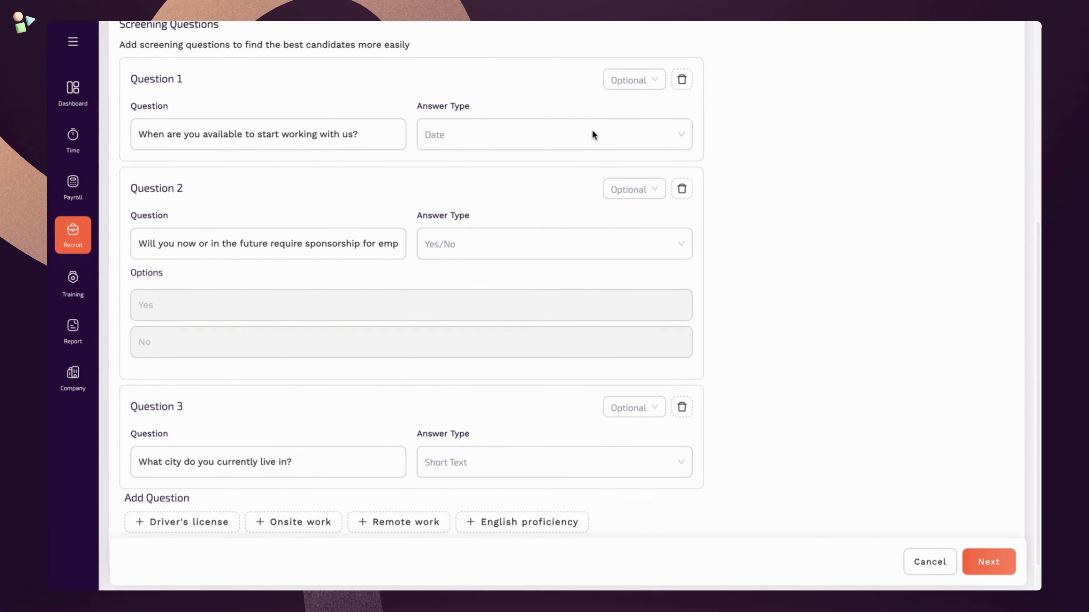
{"action": "left_click", "coordinate": [633, 189]}
{"action": "left_click", "coordinate": [630, 232]}
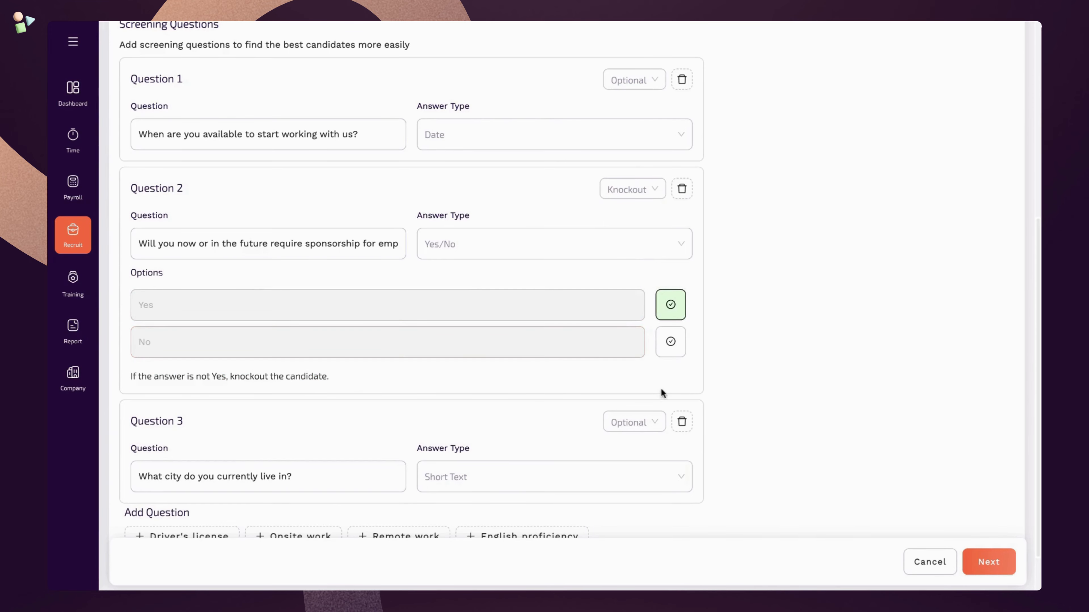
{"action": "left_click", "coordinate": [1004, 562]}
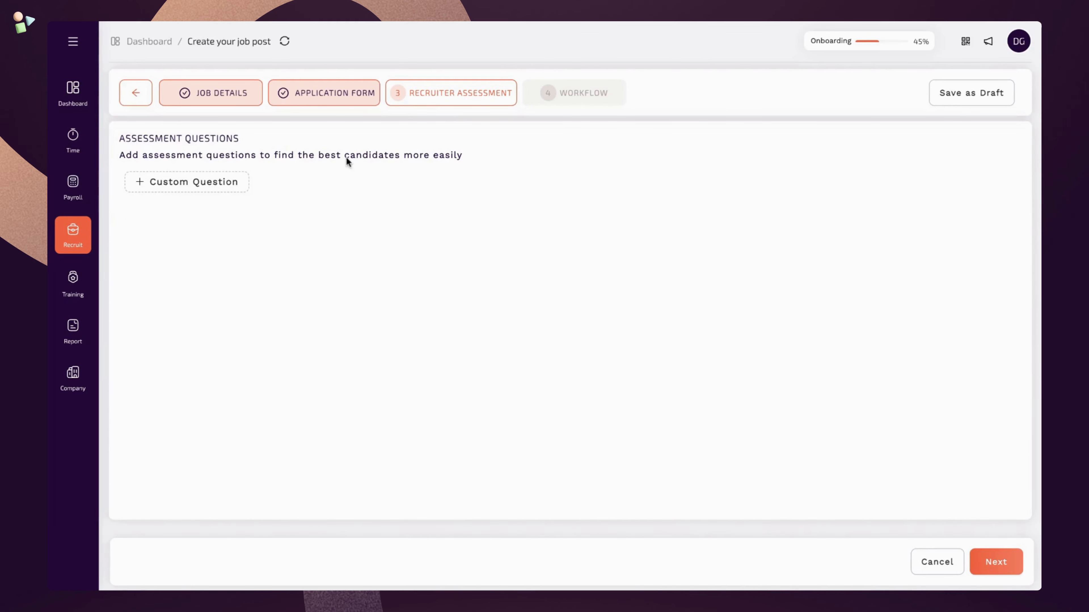
- Add a short-text recruiter assessment question about the candidate's portfolio
{"action": "left_click", "coordinate": [235, 188]}
{"action": "left_click", "coordinate": [224, 207]}
{"action": "left_click", "coordinate": [232, 243]}
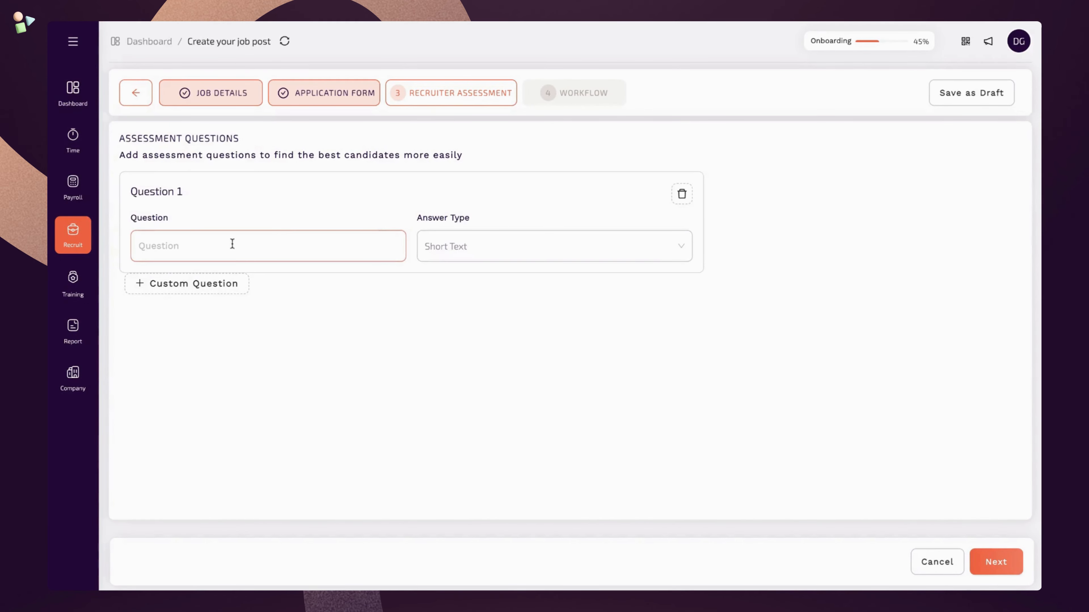
{"action": "left_click", "coordinate": [217, 262]}
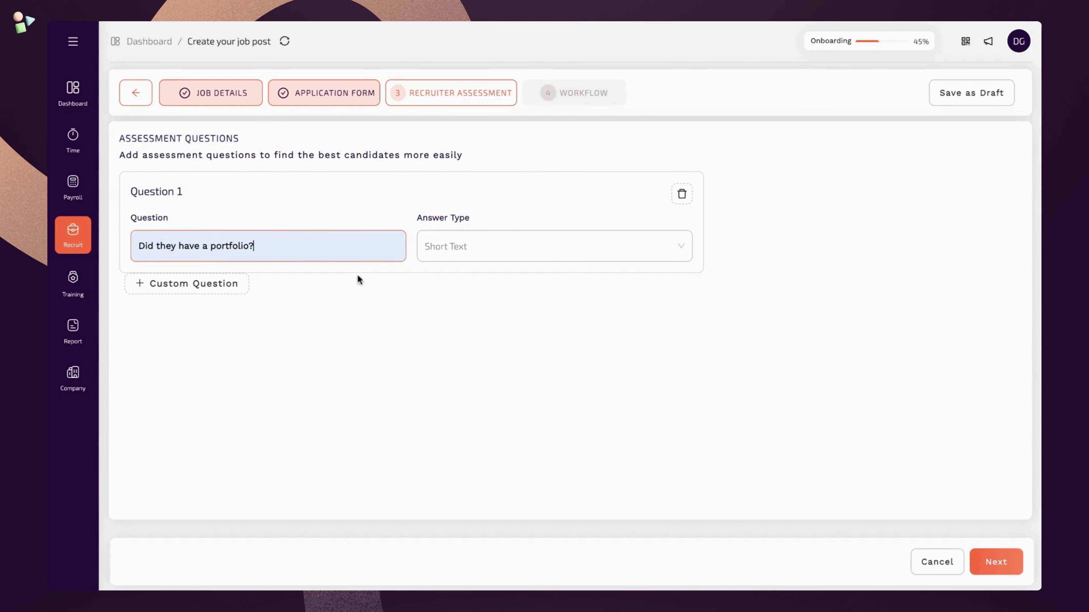
- Add a second short-text question 'What is their final year project?' and switch off automated messages
{"action": "left_click", "coordinate": [219, 285]}
{"action": "left_click", "coordinate": [220, 308]}
{"action": "left_click", "coordinate": [232, 348]}
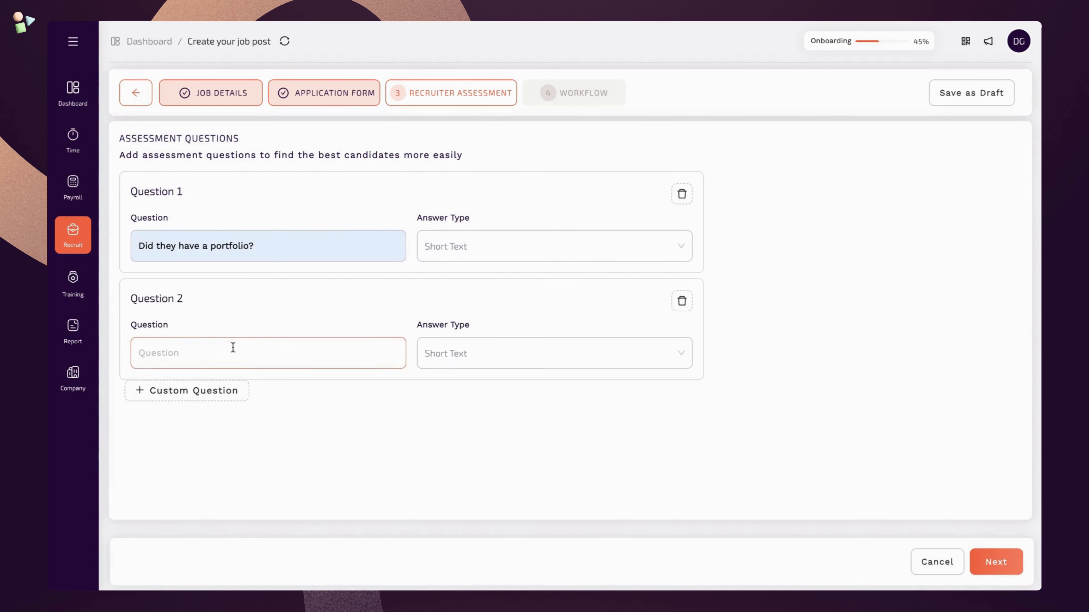
{"action": "type", "text": "What is their final year project?"}
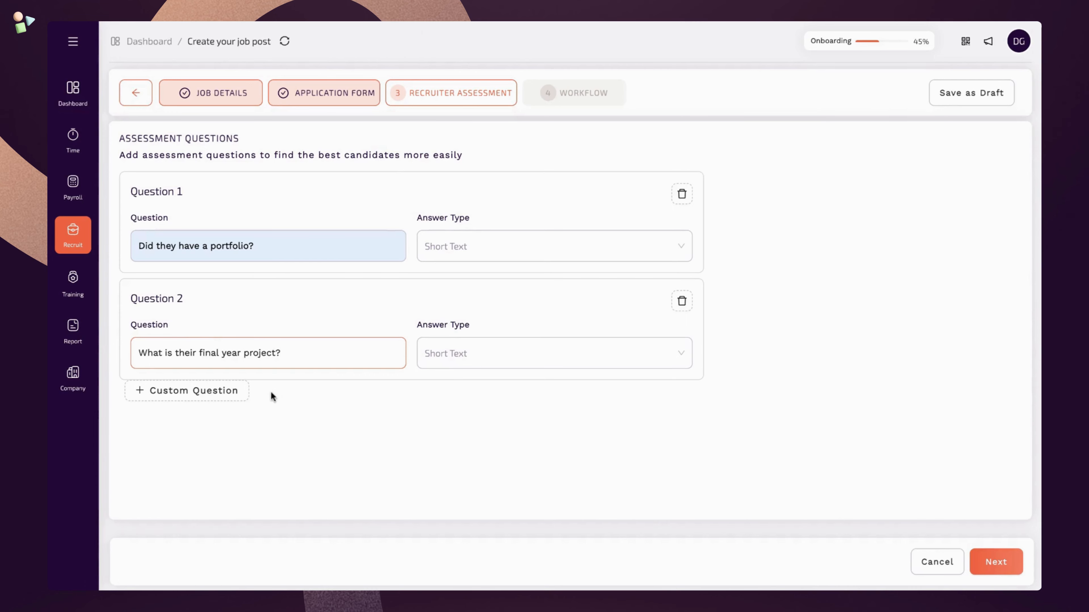
{"action": "left_click", "coordinate": [222, 392]}
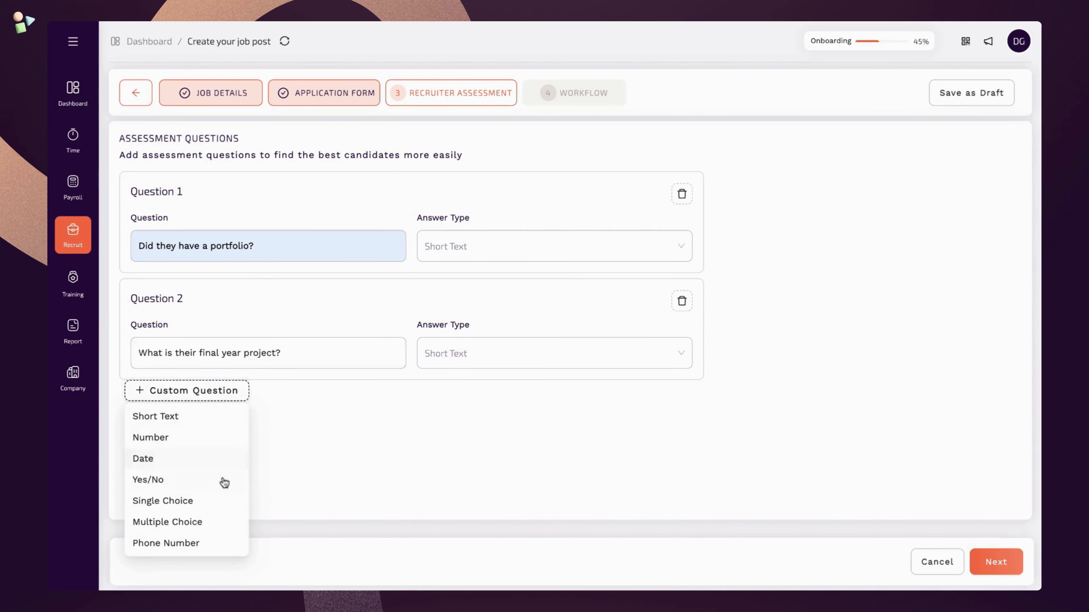
{"action": "left_click", "coordinate": [218, 392]}
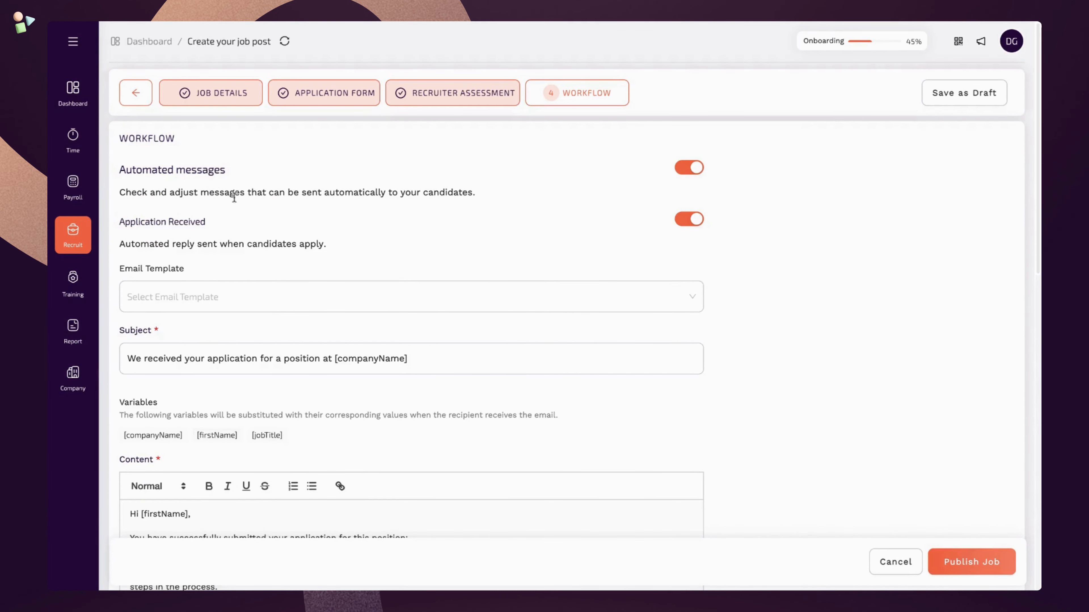
{"action": "left_click", "coordinate": [694, 171]}
- Re-enable automated messages using the Application Received Email template, changing Sincerely to Regards
{"action": "left_click", "coordinate": [694, 170]}
{"action": "left_click", "coordinate": [199, 305]}
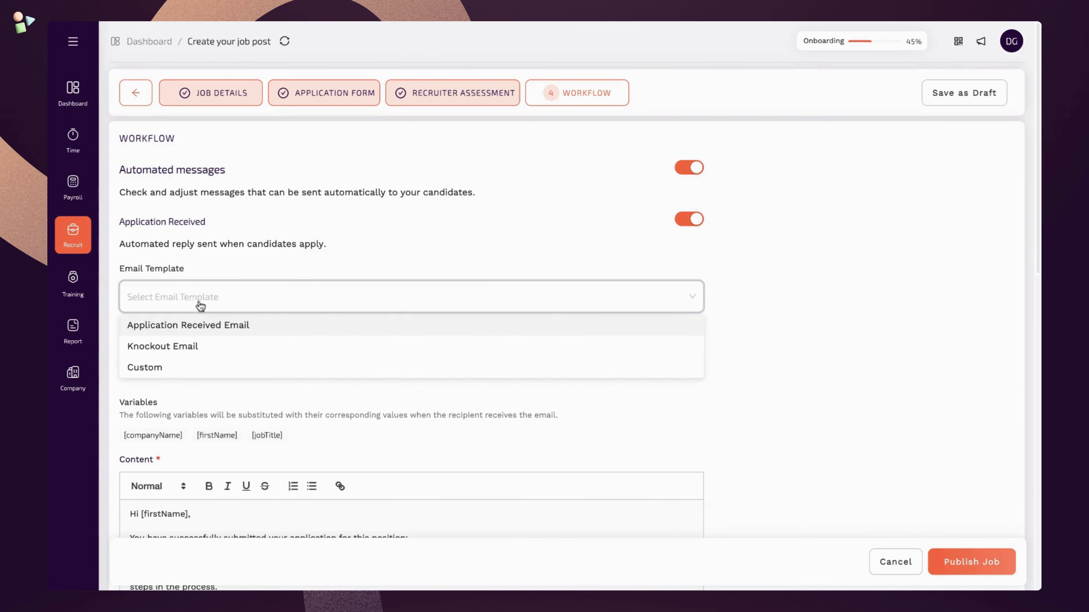
{"action": "left_click", "coordinate": [203, 325]}
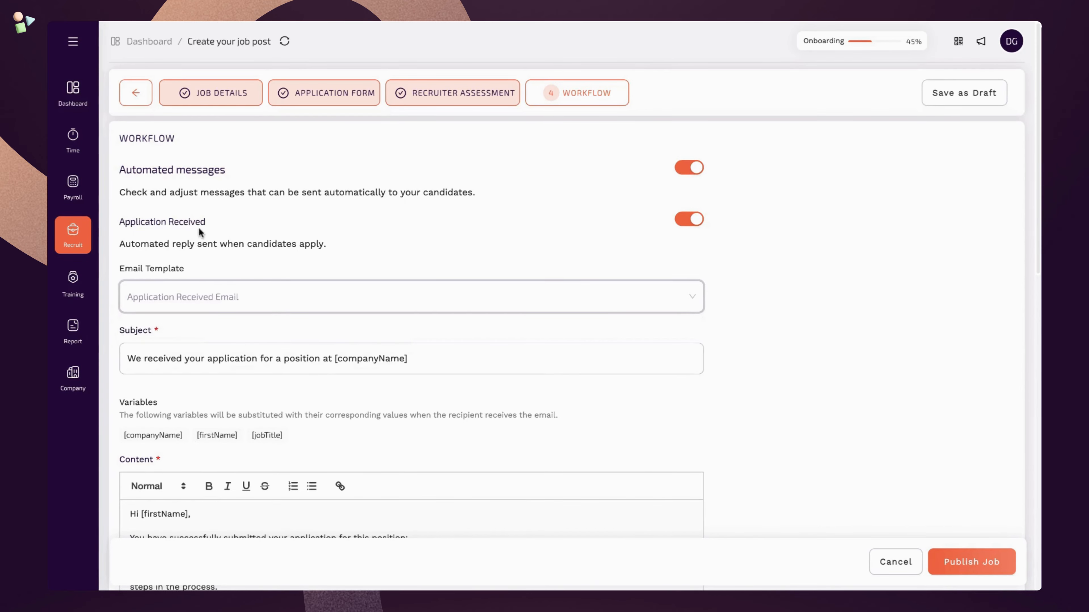
{"action": "scroll", "coordinate": [215, 333], "scroll_direction": "down", "scroll_amount": 3}
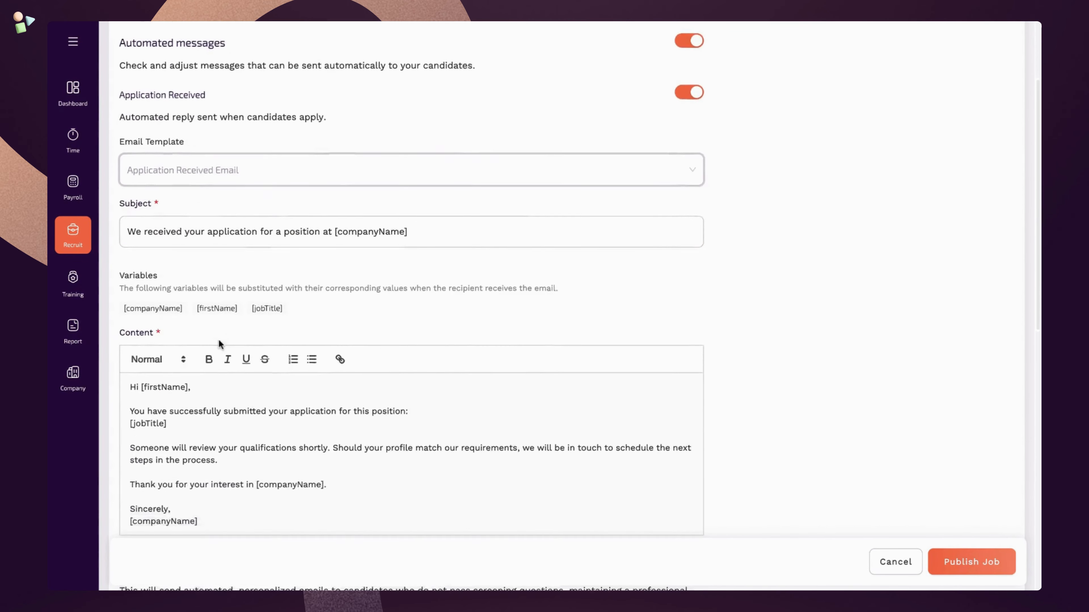
{"action": "scroll", "coordinate": [219, 339], "scroll_direction": "down", "scroll_amount": 1}
{"action": "left_click", "coordinate": [207, 444]}
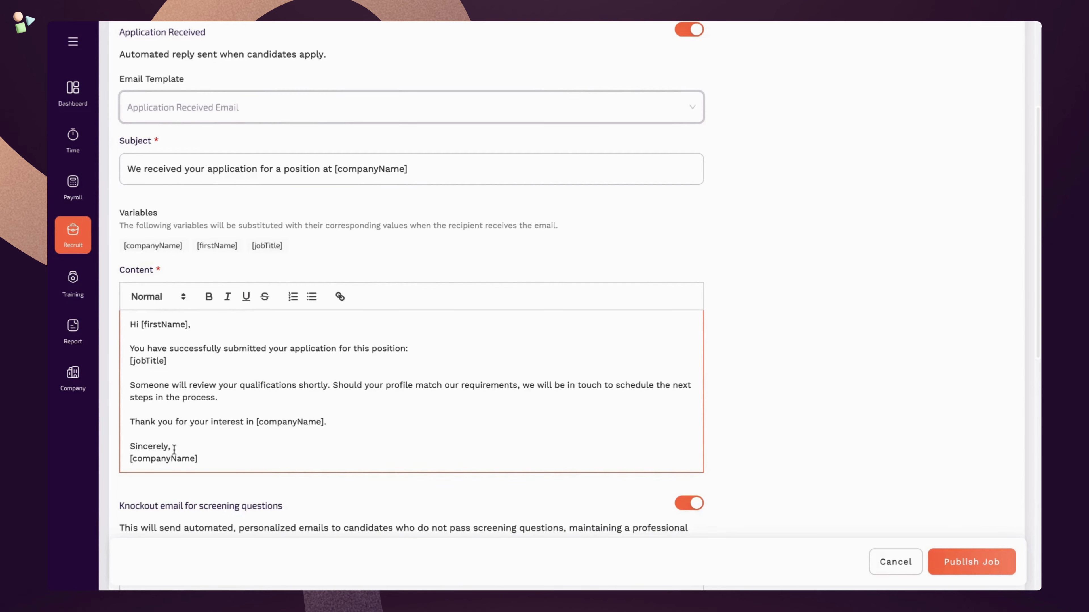
{"action": "double_click", "coordinate": [158, 446]}
{"action": "type", "text": "R"}
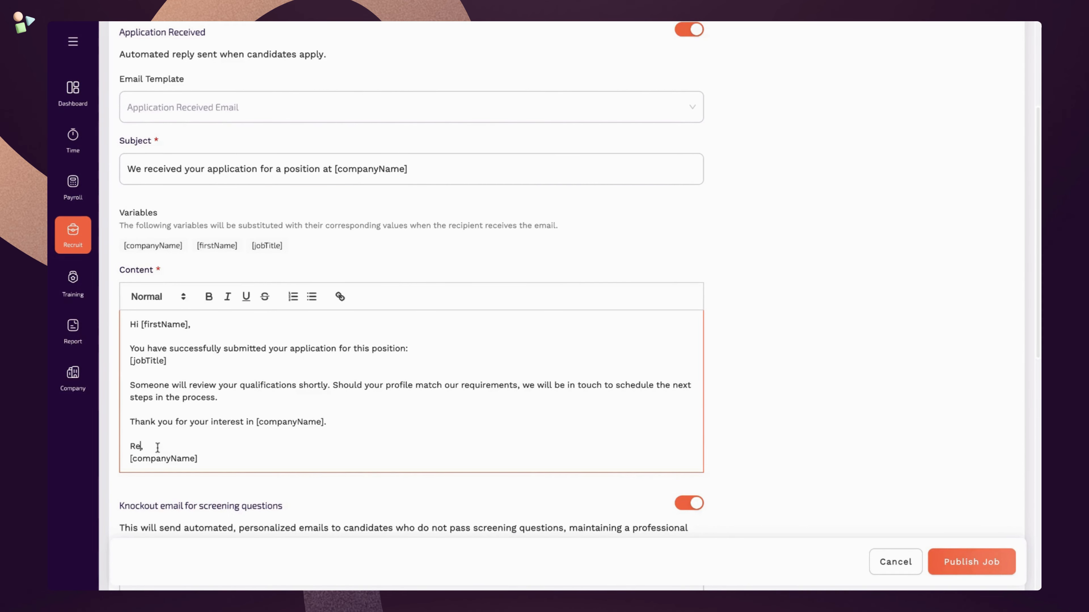
{"action": "type", "text": "egards"}
- Use the Knockout Email template for knocked-out candidates and publish the job
{"action": "scroll", "coordinate": [161, 386], "scroll_direction": "down", "scroll_amount": 5}
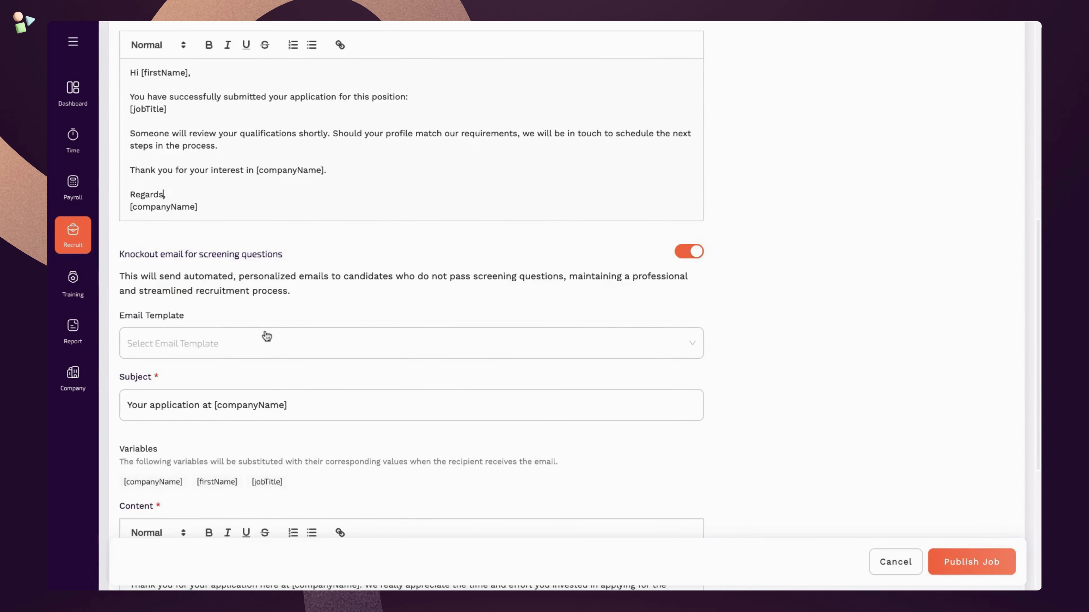
{"action": "left_click", "coordinate": [265, 345]}
{"action": "left_click", "coordinate": [243, 393]}
{"action": "scroll", "coordinate": [244, 395], "scroll_direction": "down", "scroll_amount": 3}
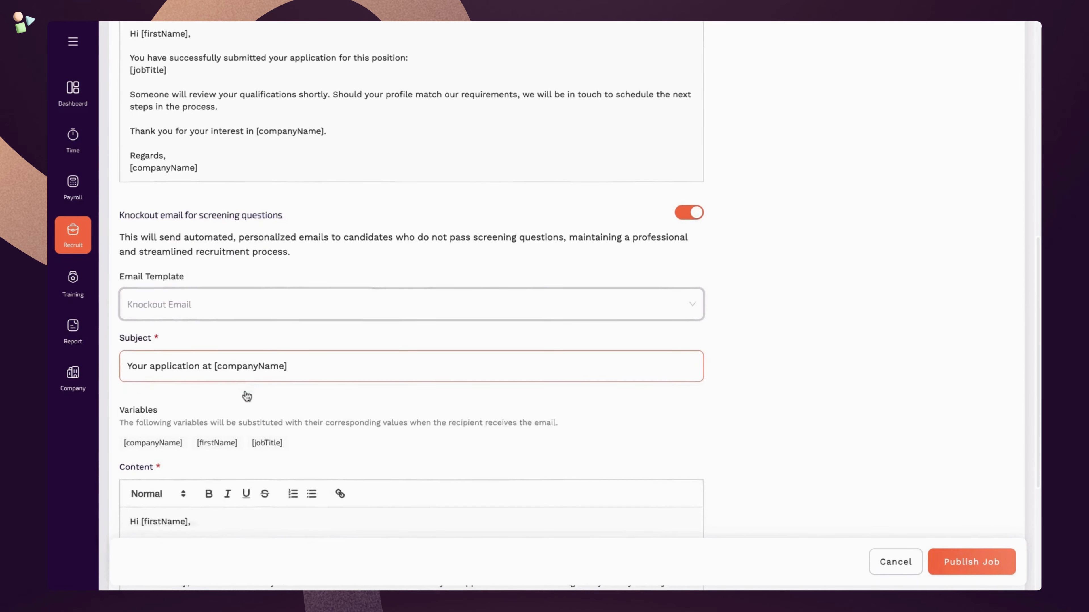
{"action": "scroll", "coordinate": [246, 398], "scroll_direction": "down", "scroll_amount": 3}
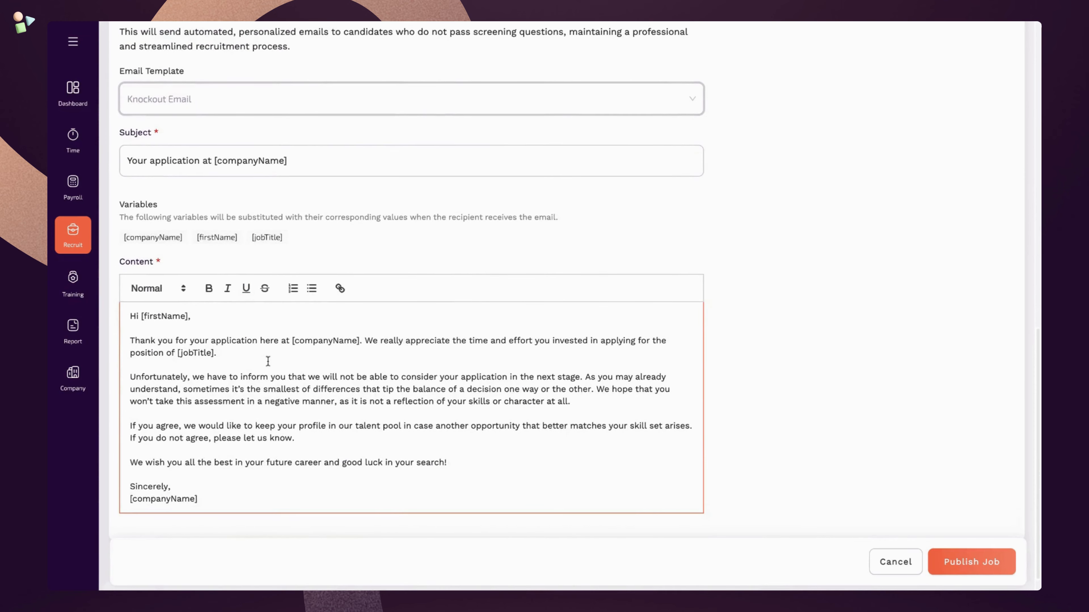
{"action": "scroll", "coordinate": [287, 416], "scroll_direction": "down", "scroll_amount": 1}
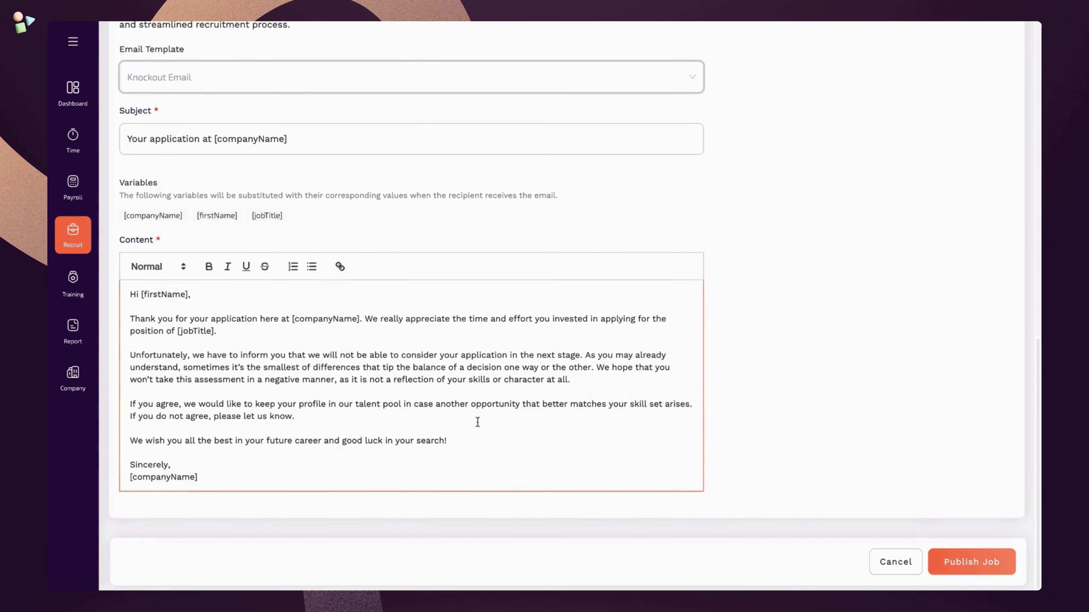
{"action": "left_click", "coordinate": [1006, 567]}
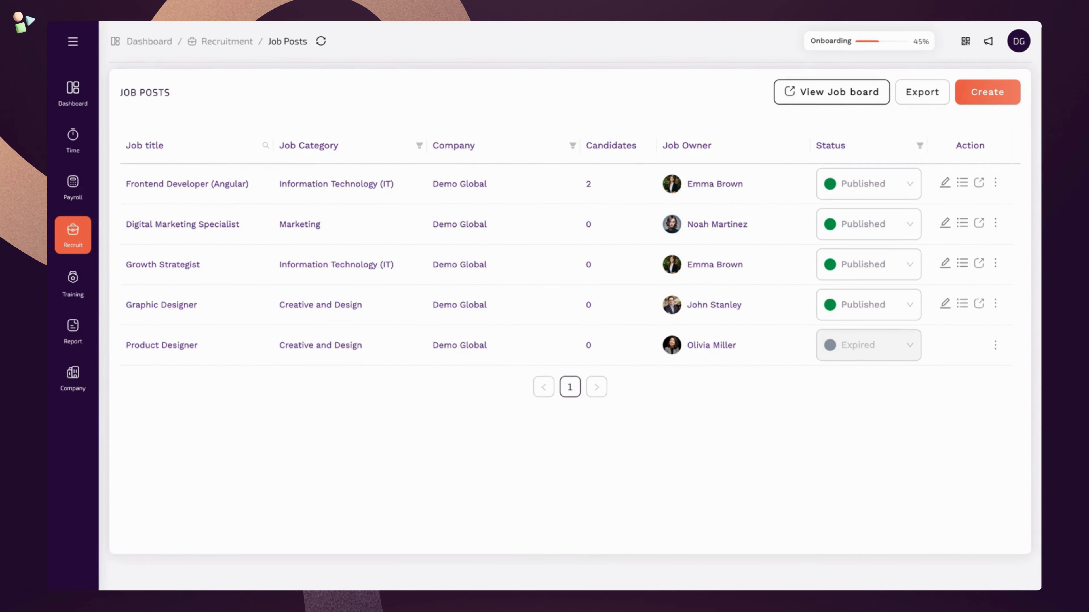
- View Demo Global's public job board from the Job Posts list
{"action": "left_click", "coordinate": [832, 92]}
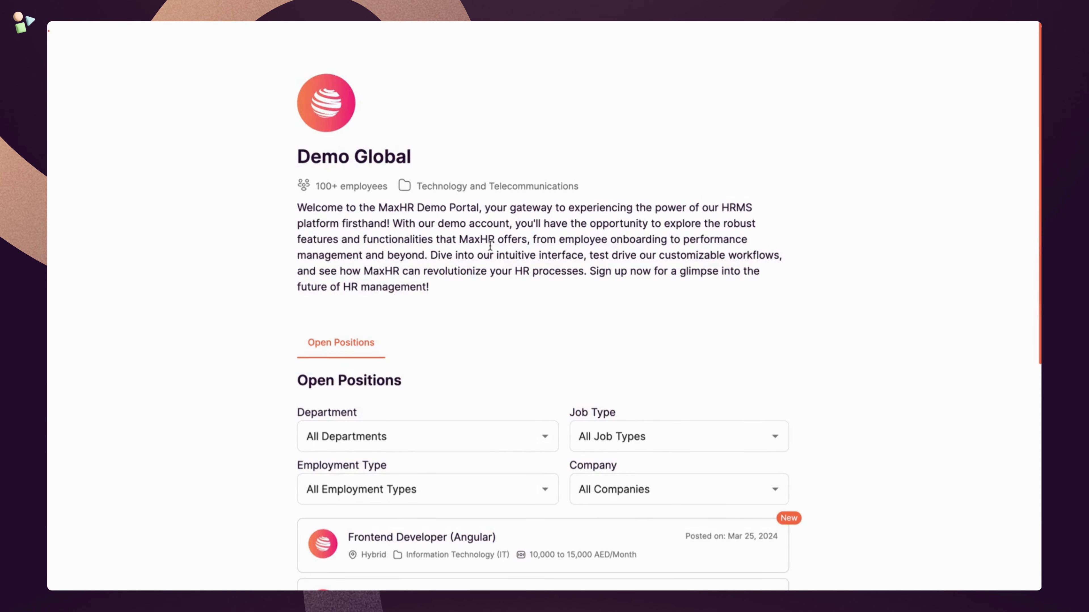
- Check the open-position filters, leaving them unchanged, and open the Frontend Developer (Angular) posting
{"action": "scroll", "coordinate": [429, 257], "scroll_direction": "down", "scroll_amount": 6}
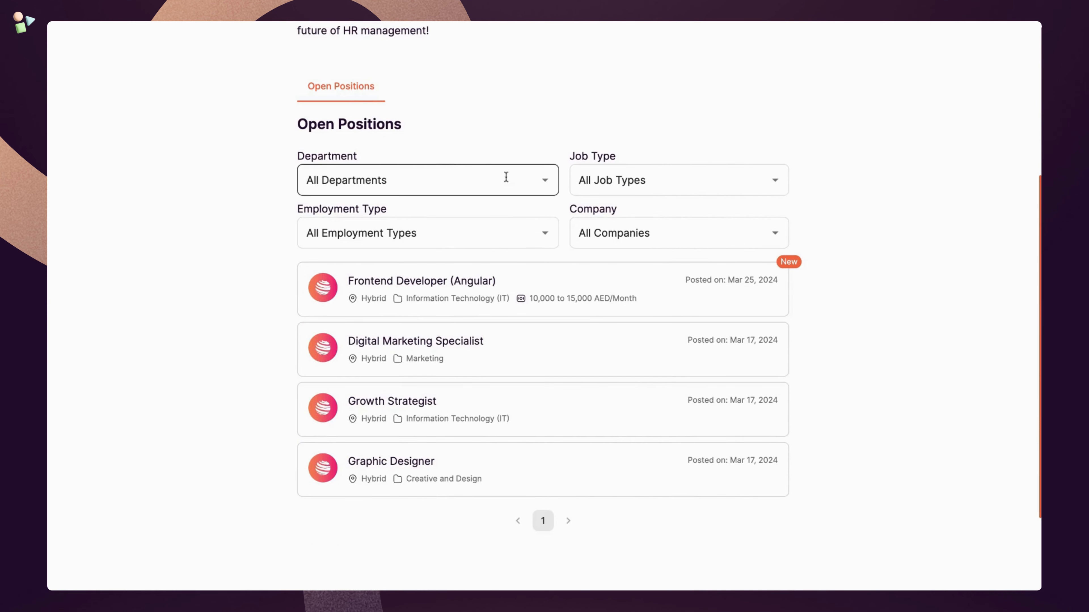
{"action": "left_click", "coordinate": [545, 180]}
{"action": "left_click", "coordinate": [547, 183]}
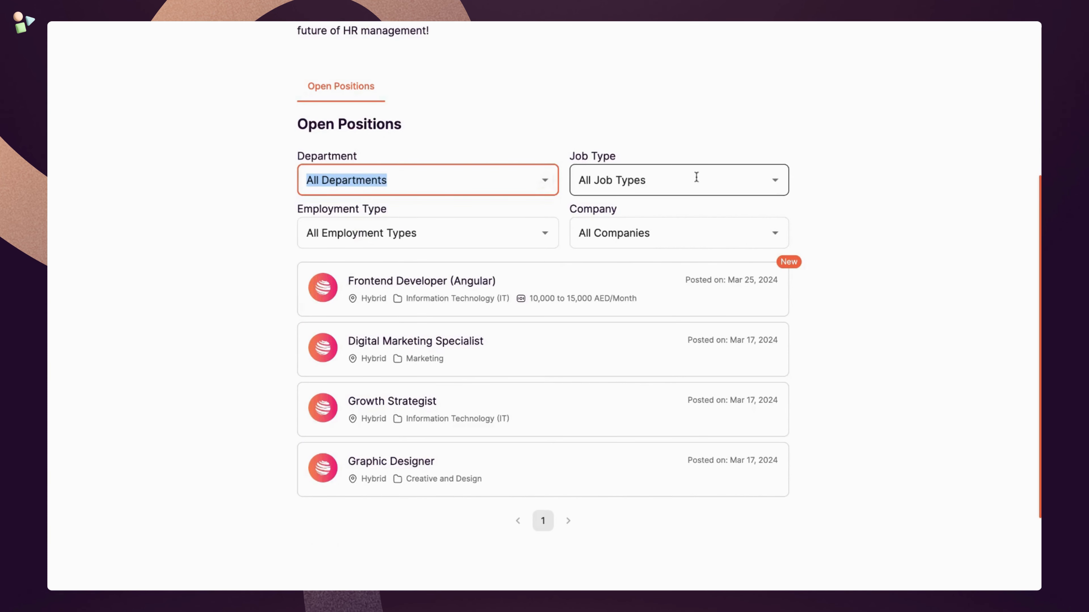
{"action": "left_click", "coordinate": [775, 180]}
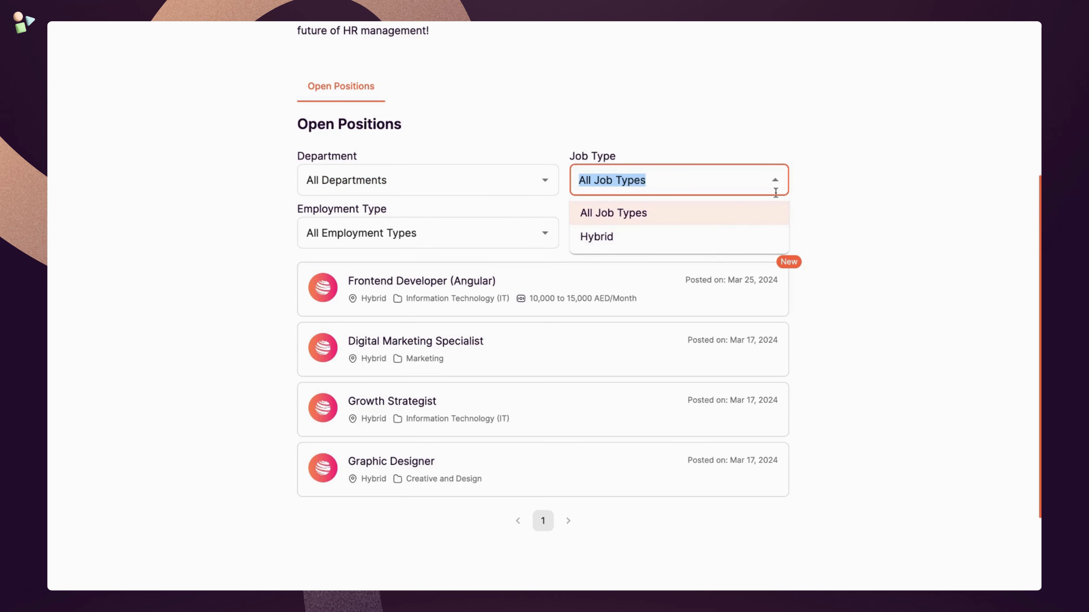
{"action": "left_click", "coordinate": [775, 181]}
{"action": "left_click", "coordinate": [545, 233]}
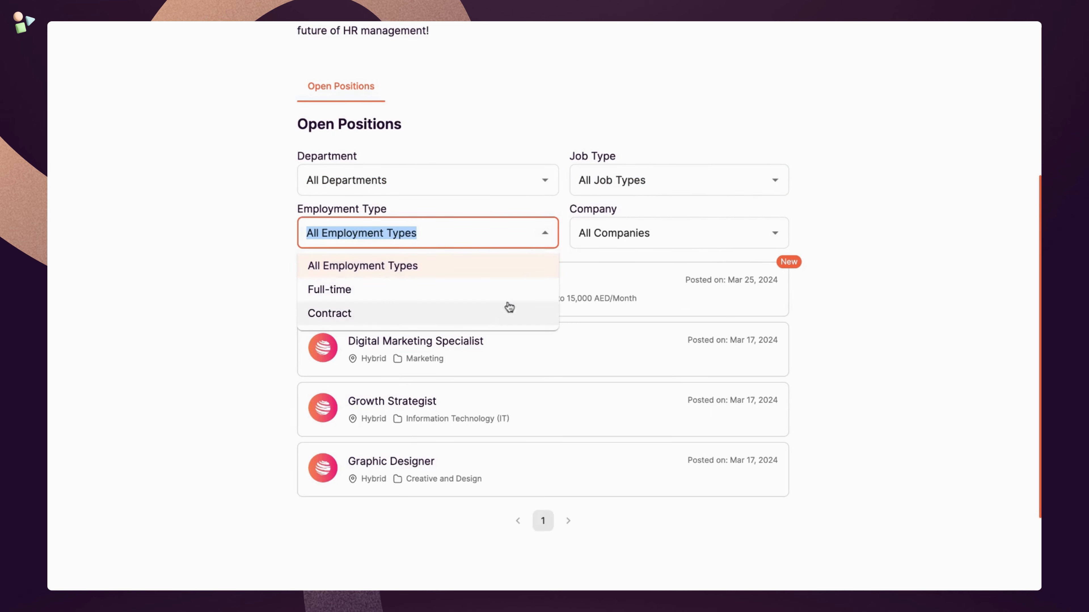
{"action": "left_click", "coordinate": [548, 238]}
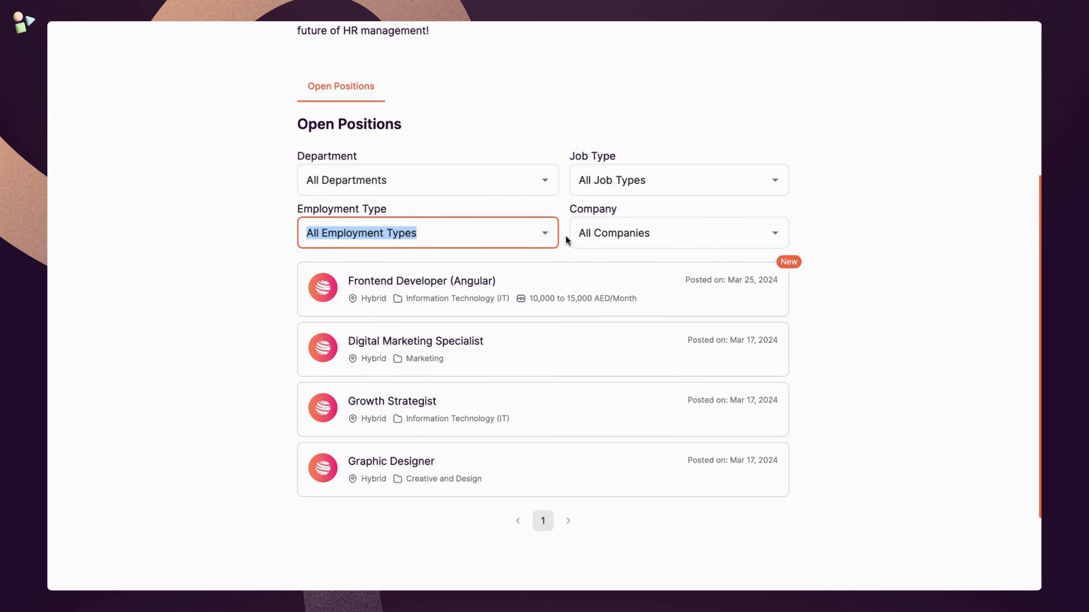
{"action": "left_click", "coordinate": [774, 240]}
{"action": "left_click", "coordinate": [774, 240]}
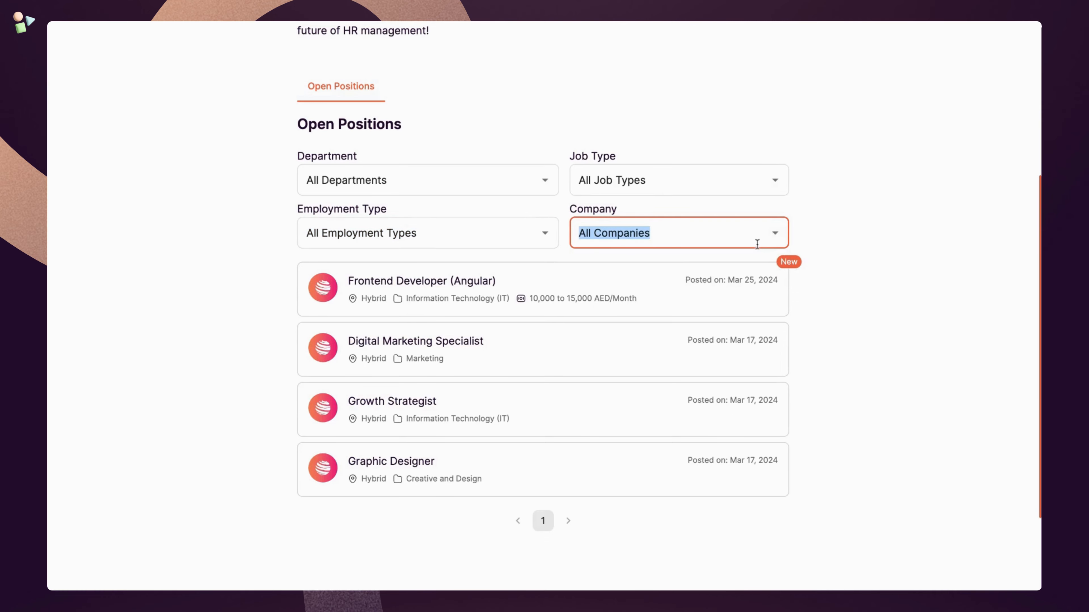
{"action": "left_click", "coordinate": [806, 226]}
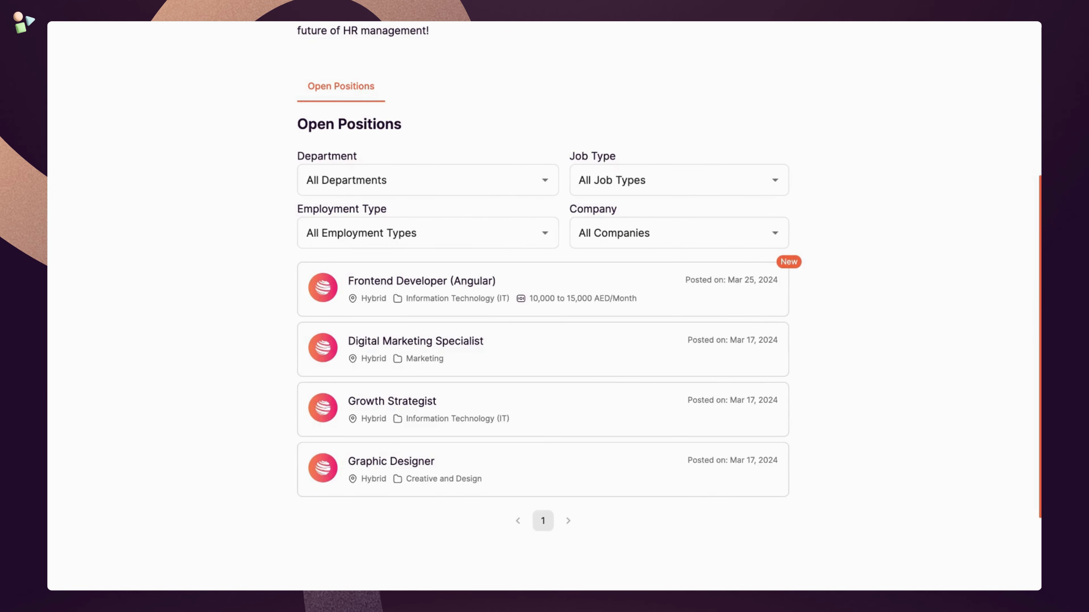
{"action": "left_click", "coordinate": [422, 283]}
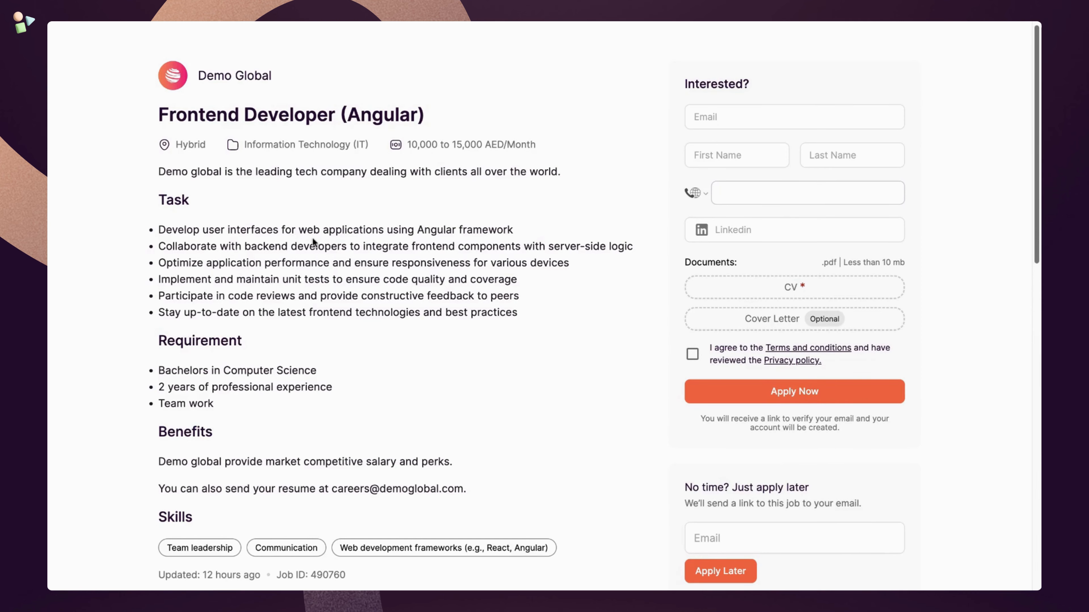
{"action": "scroll", "coordinate": [305, 283], "scroll_direction": "down", "scroll_amount": 2}
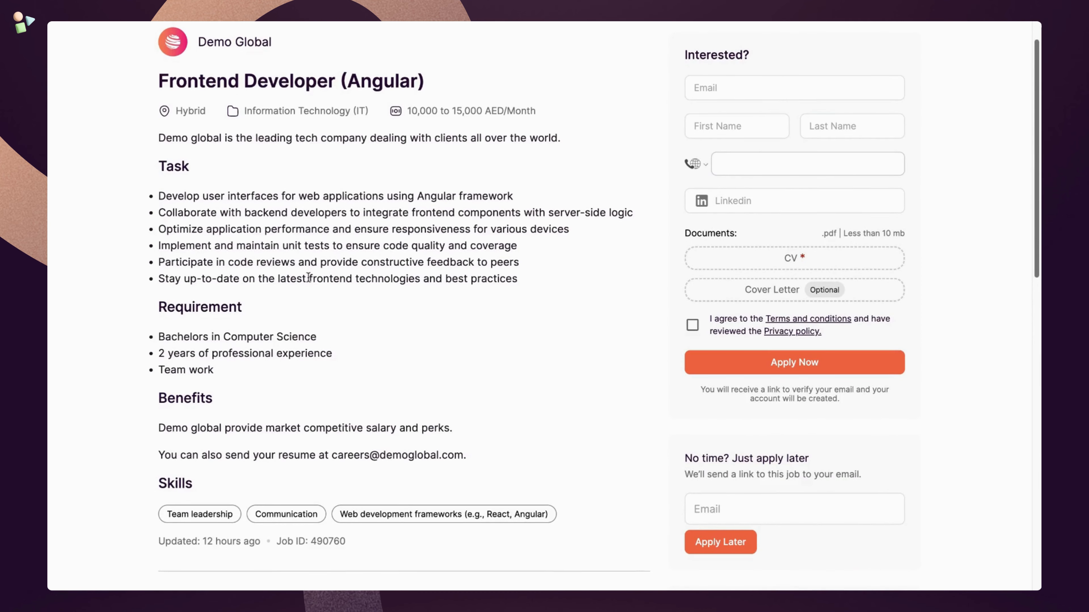
{"action": "scroll", "coordinate": [257, 442], "scroll_direction": "down", "scroll_amount": 4}
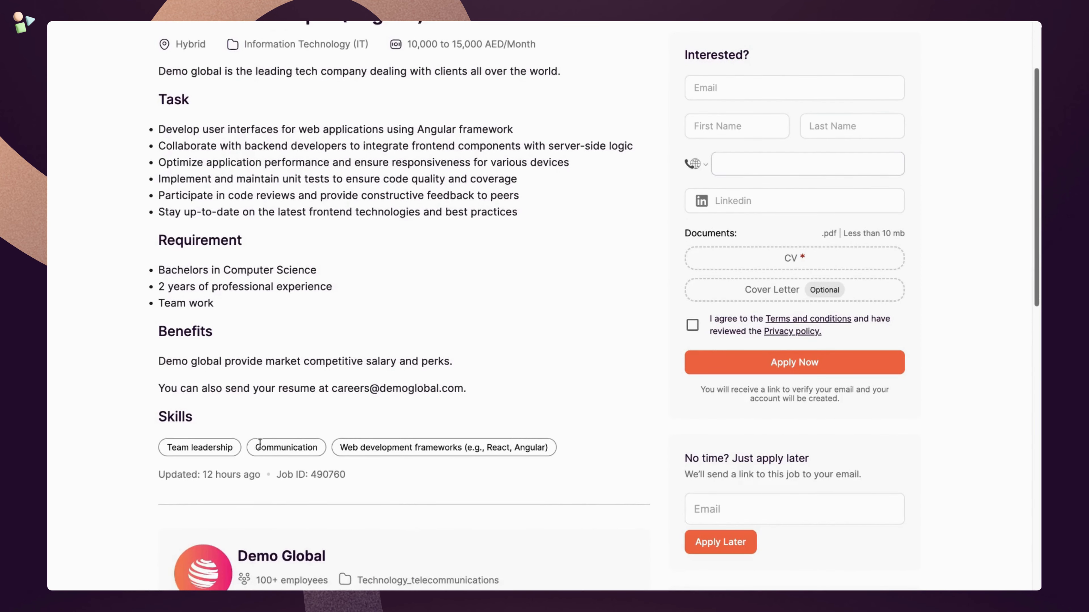
{"action": "scroll", "coordinate": [260, 444], "scroll_direction": "down", "scroll_amount": 4}
{"action": "scroll", "coordinate": [261, 446], "scroll_direction": "down", "scroll_amount": 6}
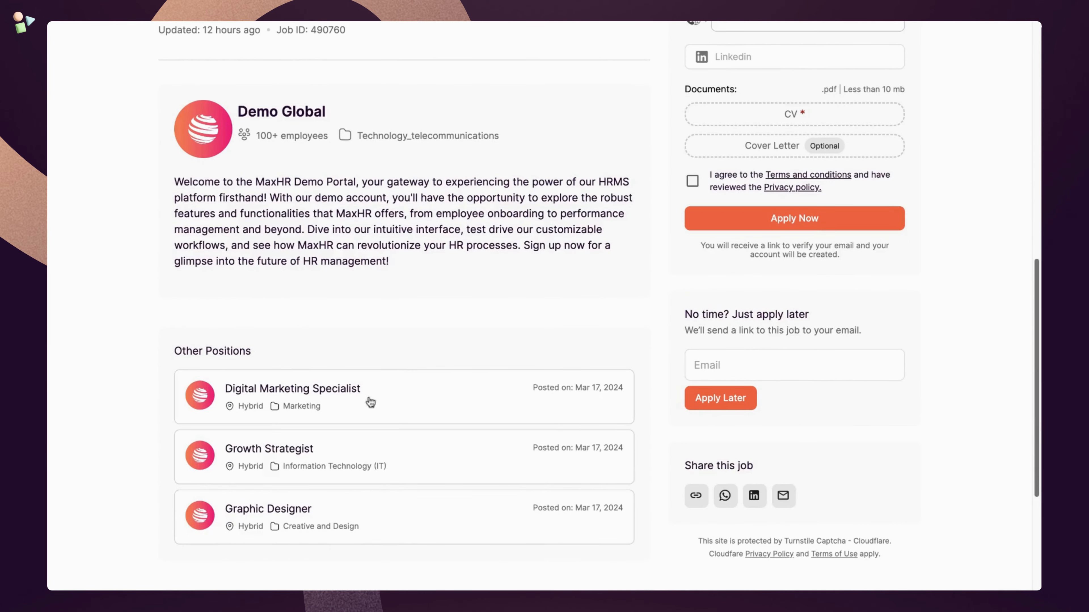
{"action": "scroll", "coordinate": [525, 343], "scroll_direction": "up", "scroll_amount": 12}
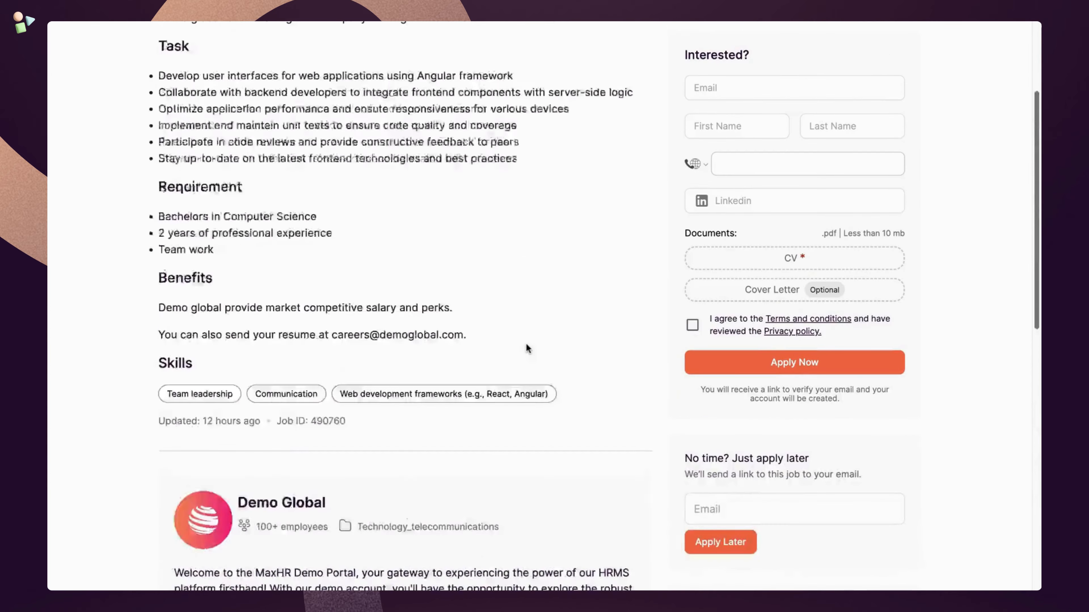
{"action": "left_click", "coordinate": [782, 125]}
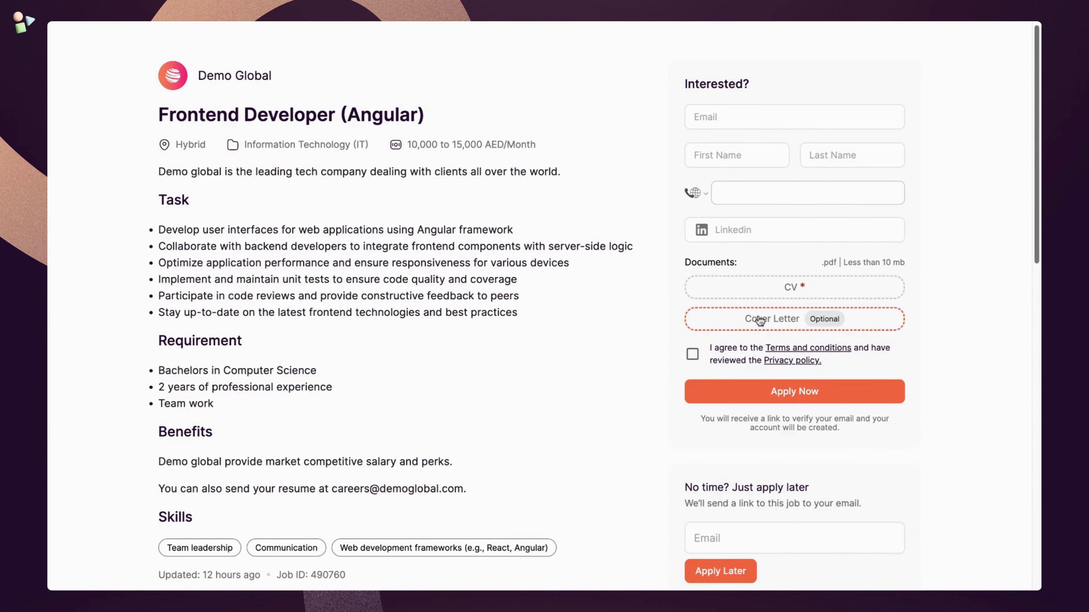
{"action": "scroll", "coordinate": [761, 322], "scroll_direction": "down", "scroll_amount": 10}
- Copy the job link, then view the first applicant's screening question answers
{"action": "left_click", "coordinate": [695, 438]}
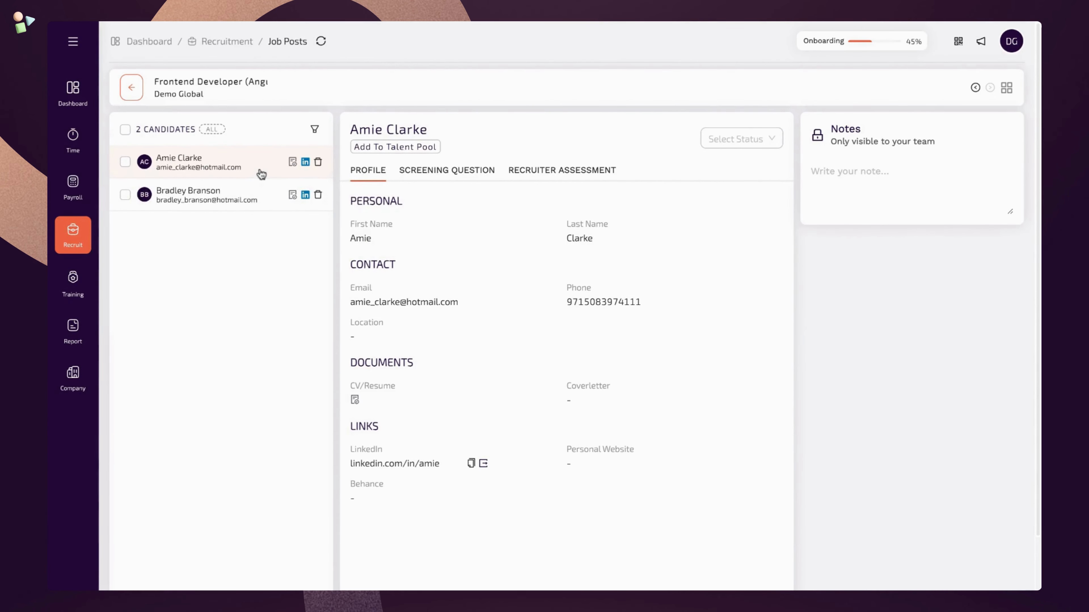
{"action": "left_click", "coordinate": [260, 194]}
{"action": "left_click", "coordinate": [256, 172]}
{"action": "left_click", "coordinate": [418, 172]}
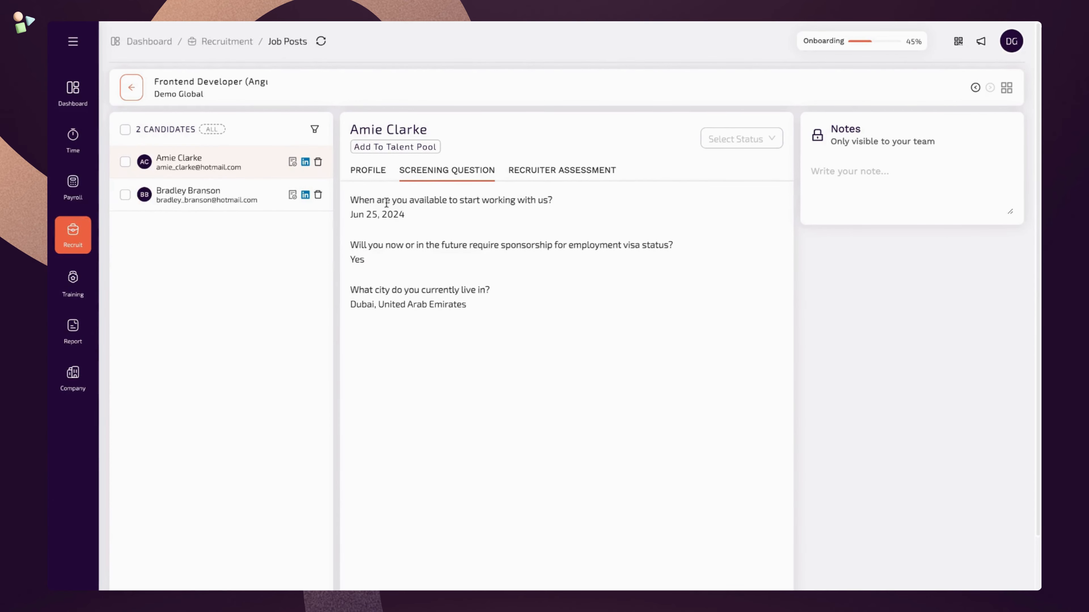